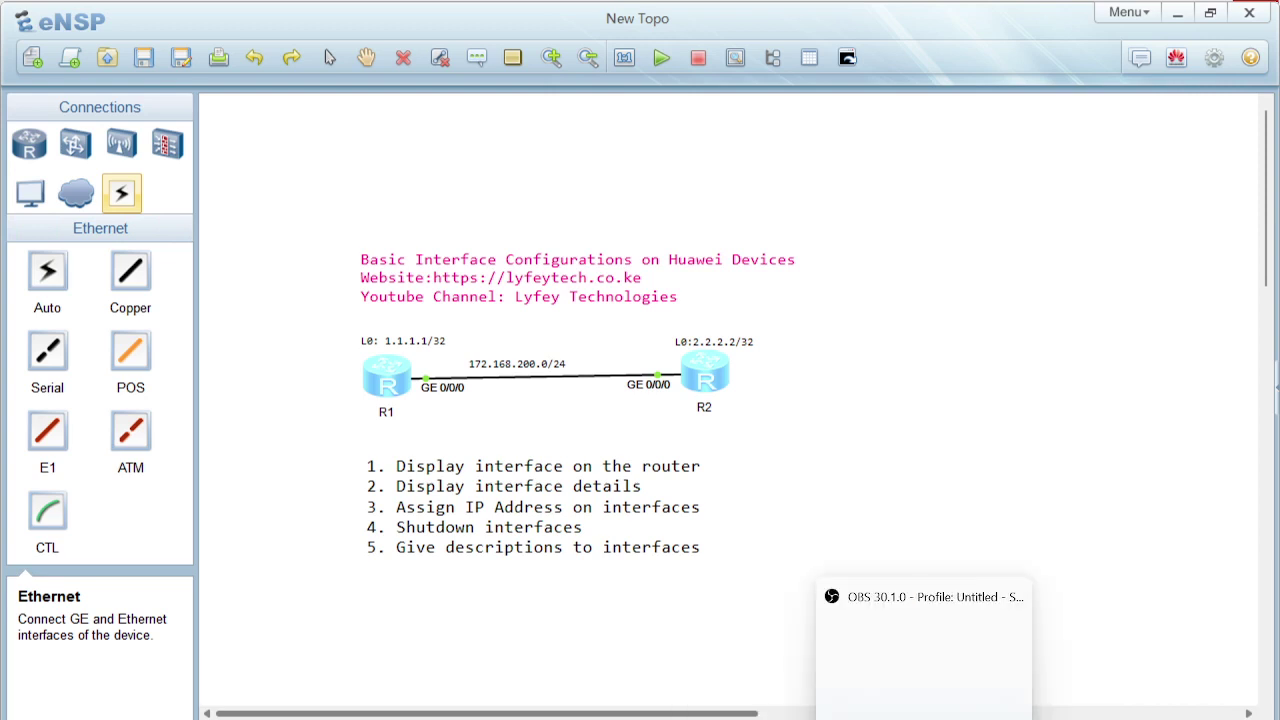
Open the command-line console of router R1 from the topology and bring up its user-view prompt
mouse_move(880, 718)
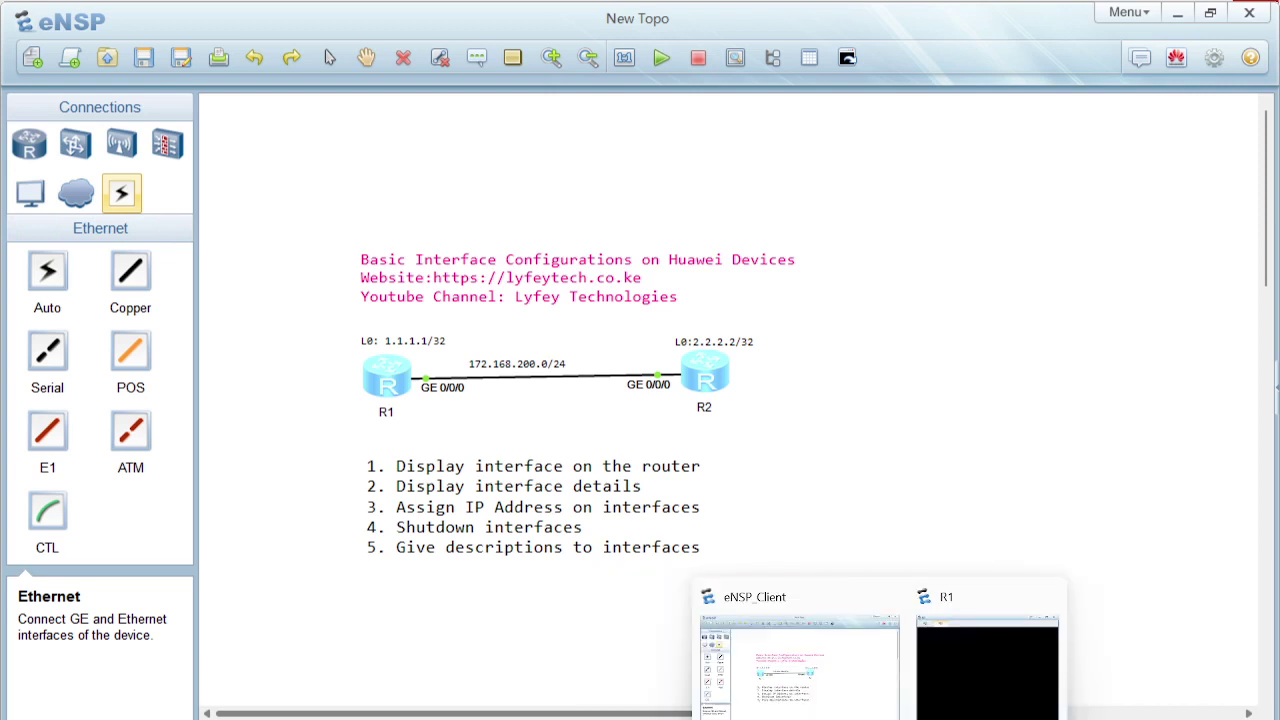
left_click(828, 690)
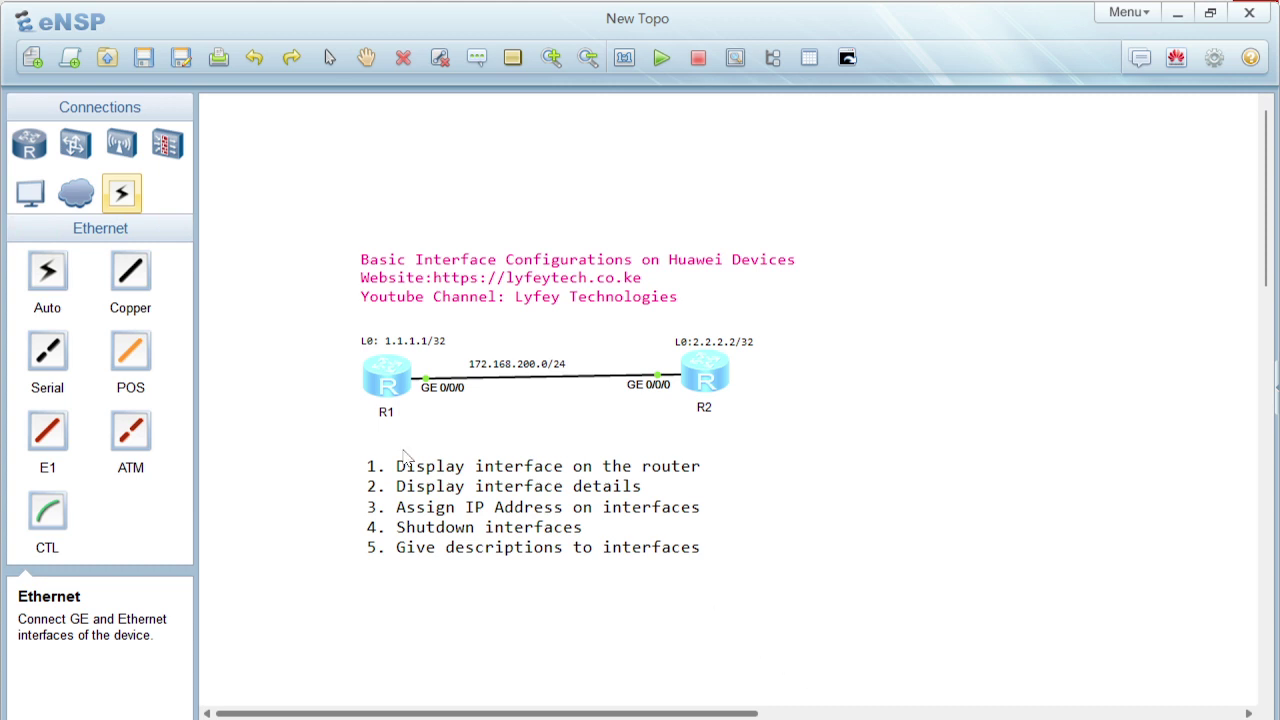
double_click(394, 378)
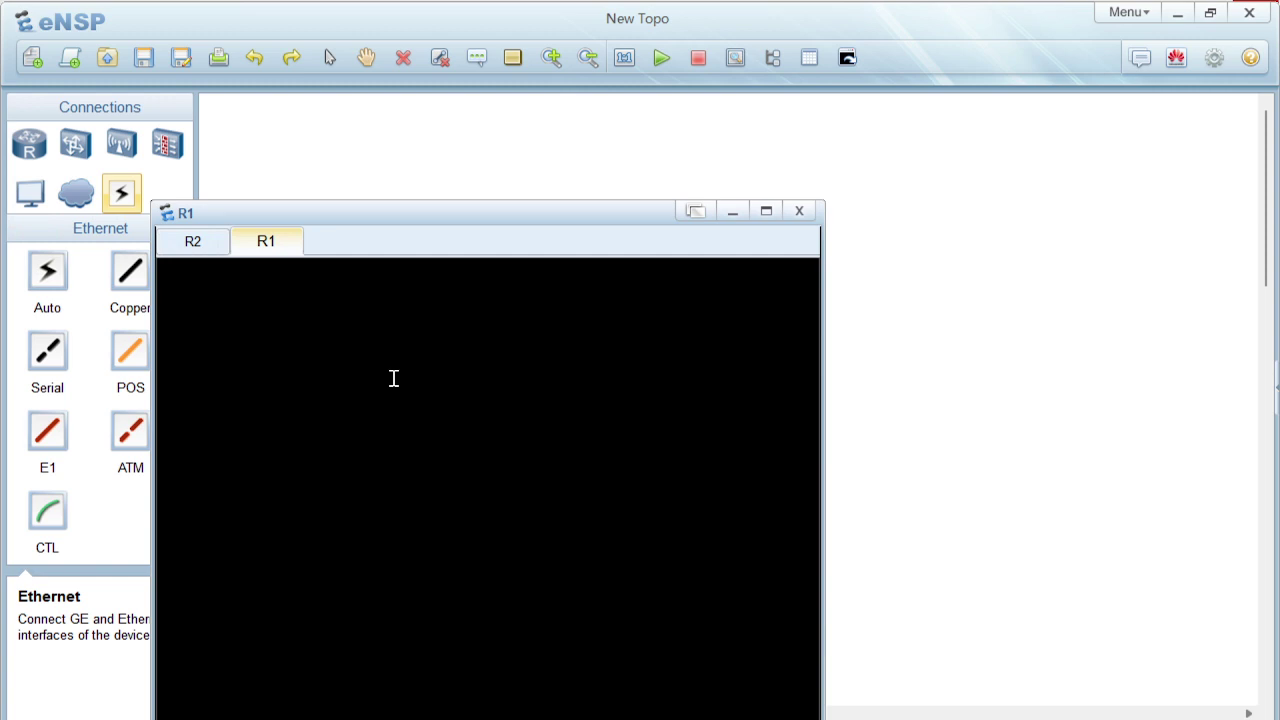
key("Return")
key("Return")
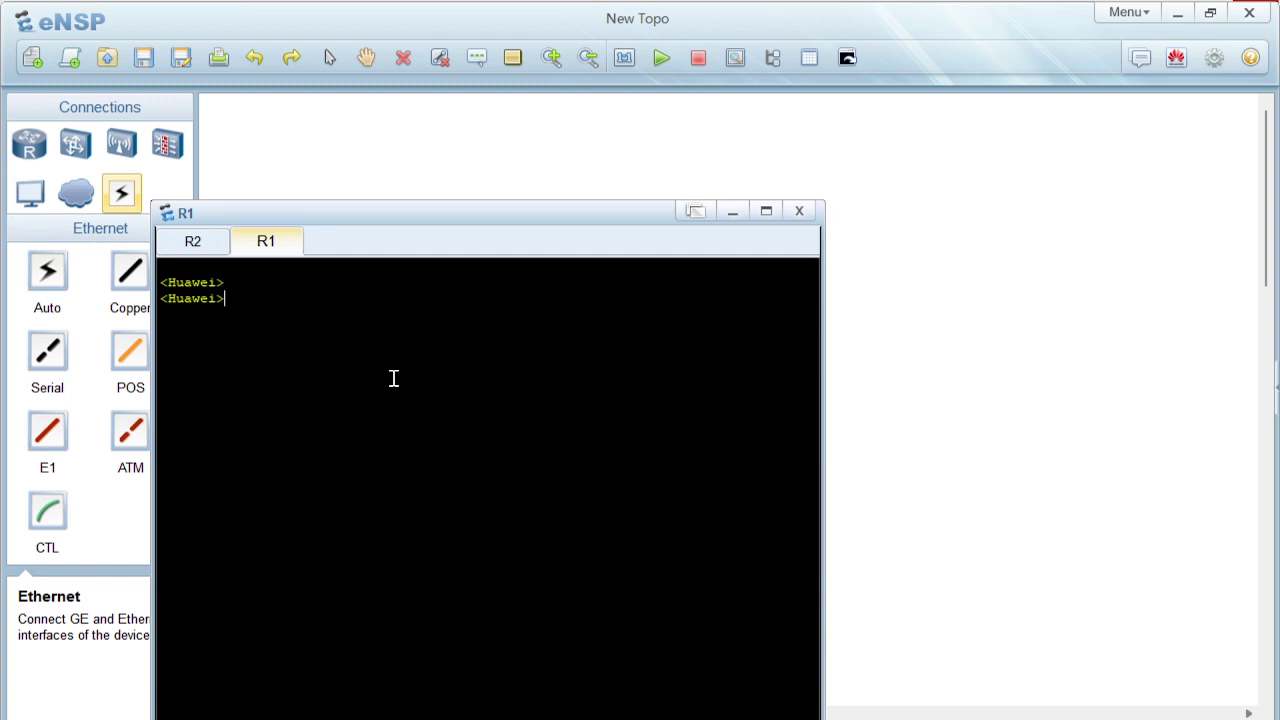
Run display interface brief on R1 and review the interface list with its PHY, Protocol, utilisation and error columns
type("displ")
key("Tab")
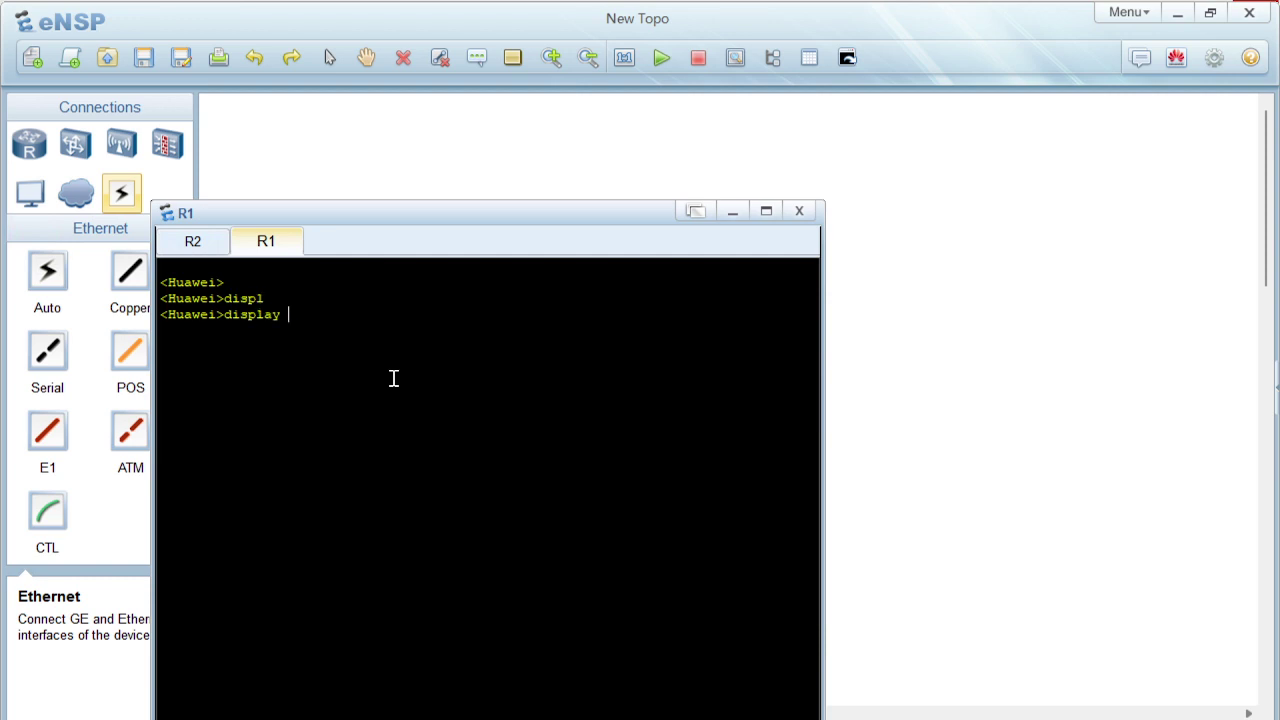
type("interf")
key("Tab")
type("b")
key("Tab")
key("Return")
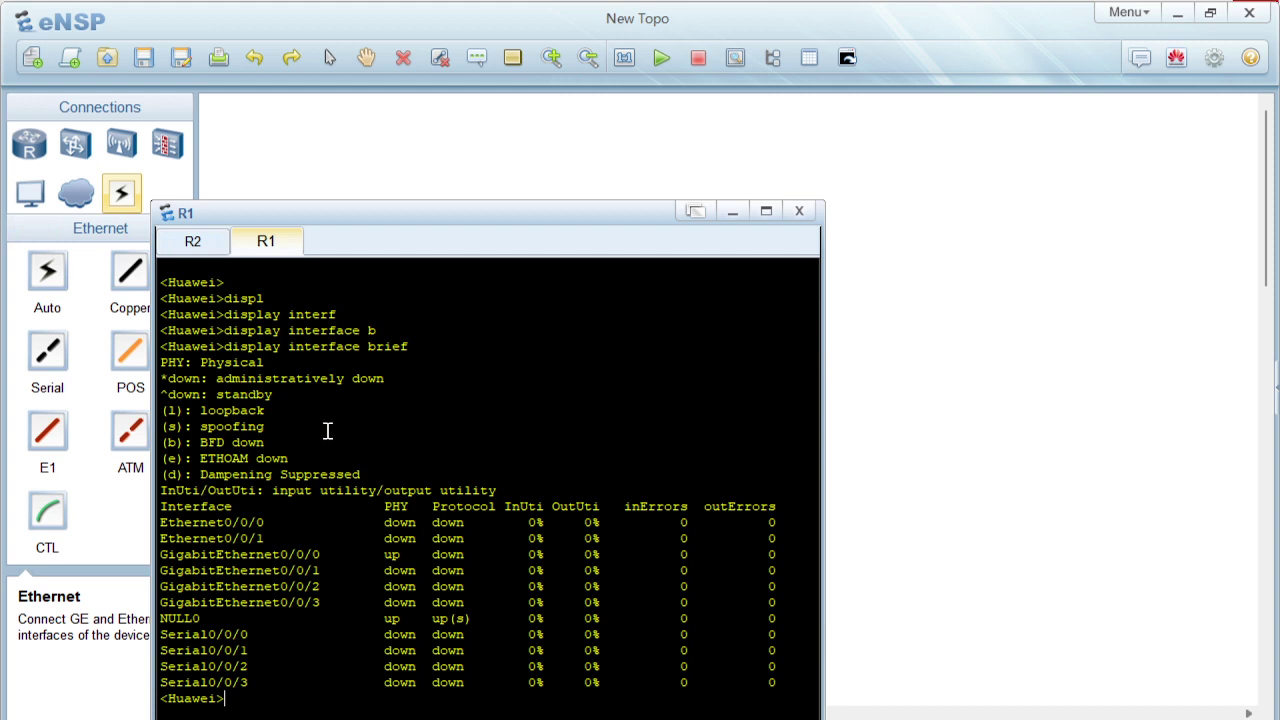
left_click_drag(161, 506, 226, 540)
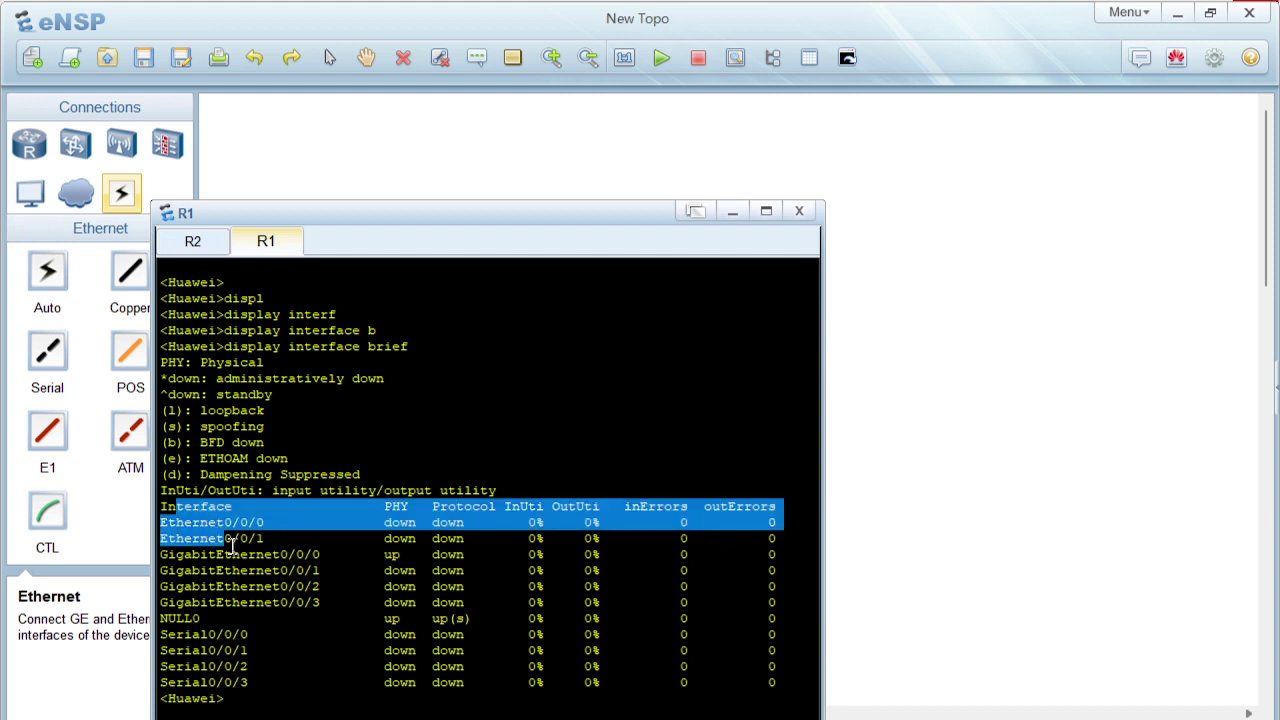
left_click_drag(220, 636, 621, 678)
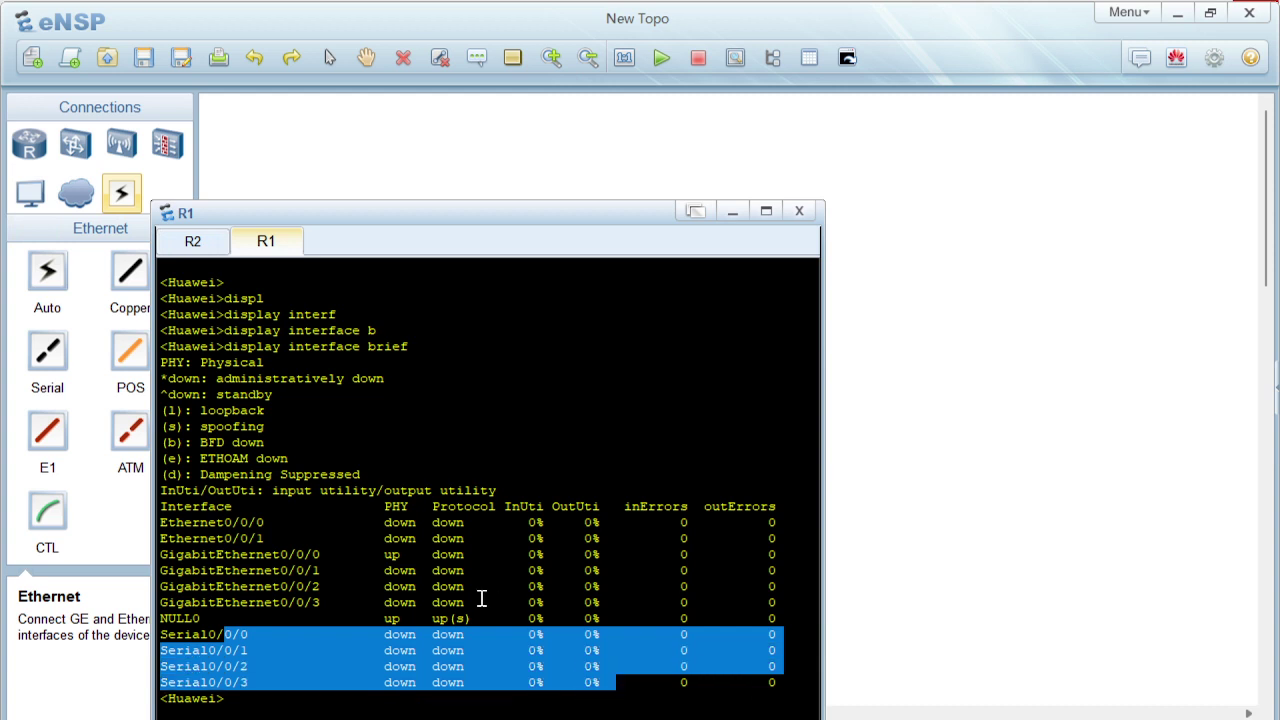
left_click(477, 596)
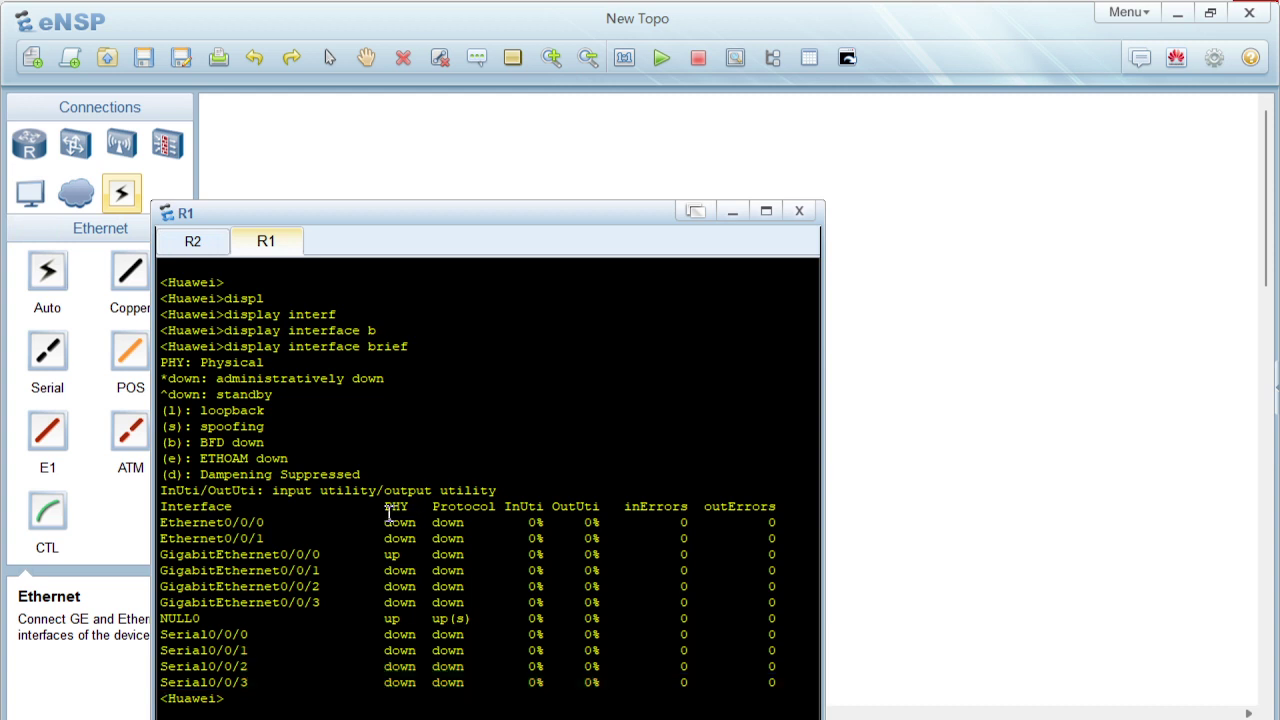
left_click_drag(385, 508, 775, 510)
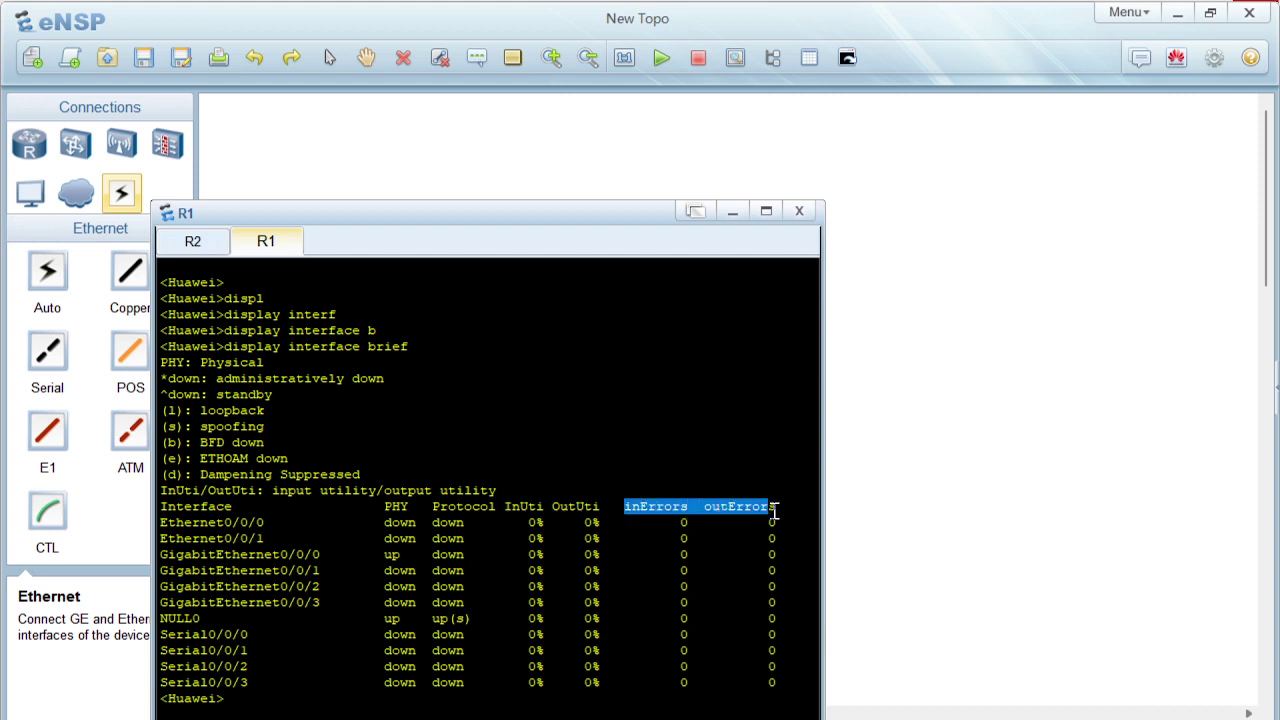
left_click(607, 579)
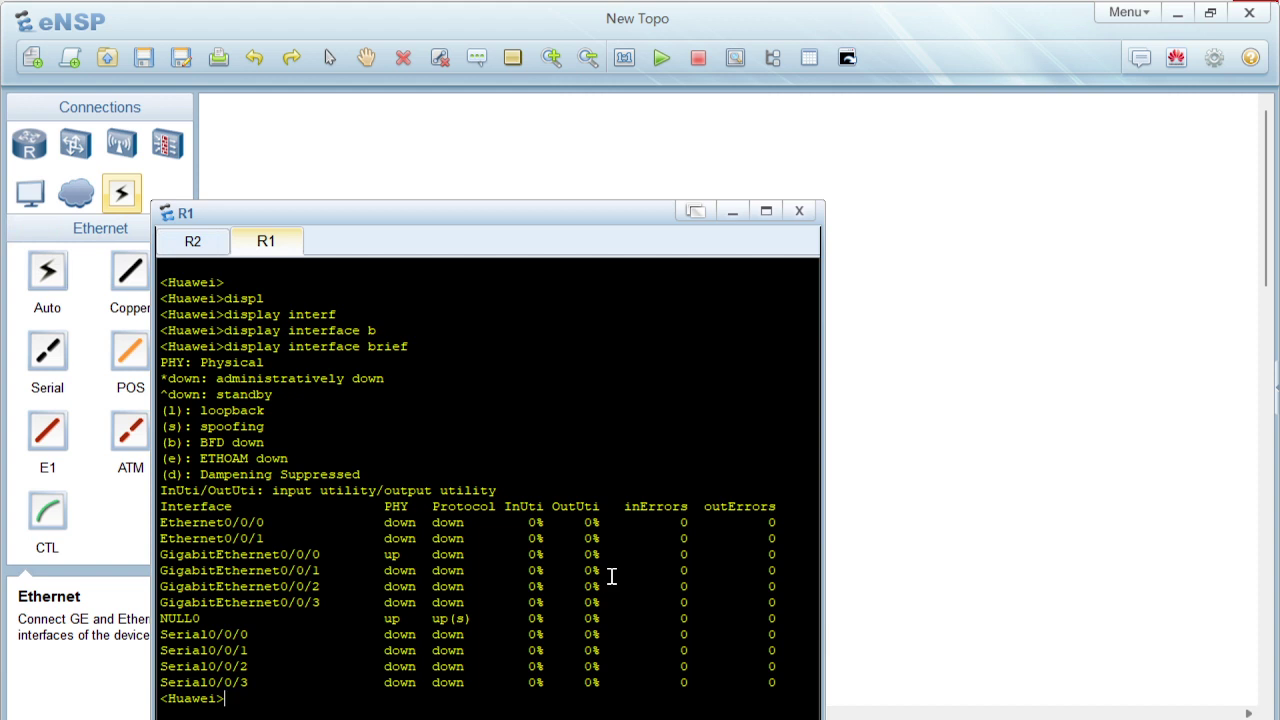
List the available options of the display interface command with the ? help
type("displ")
key("Tab")
type("interf")
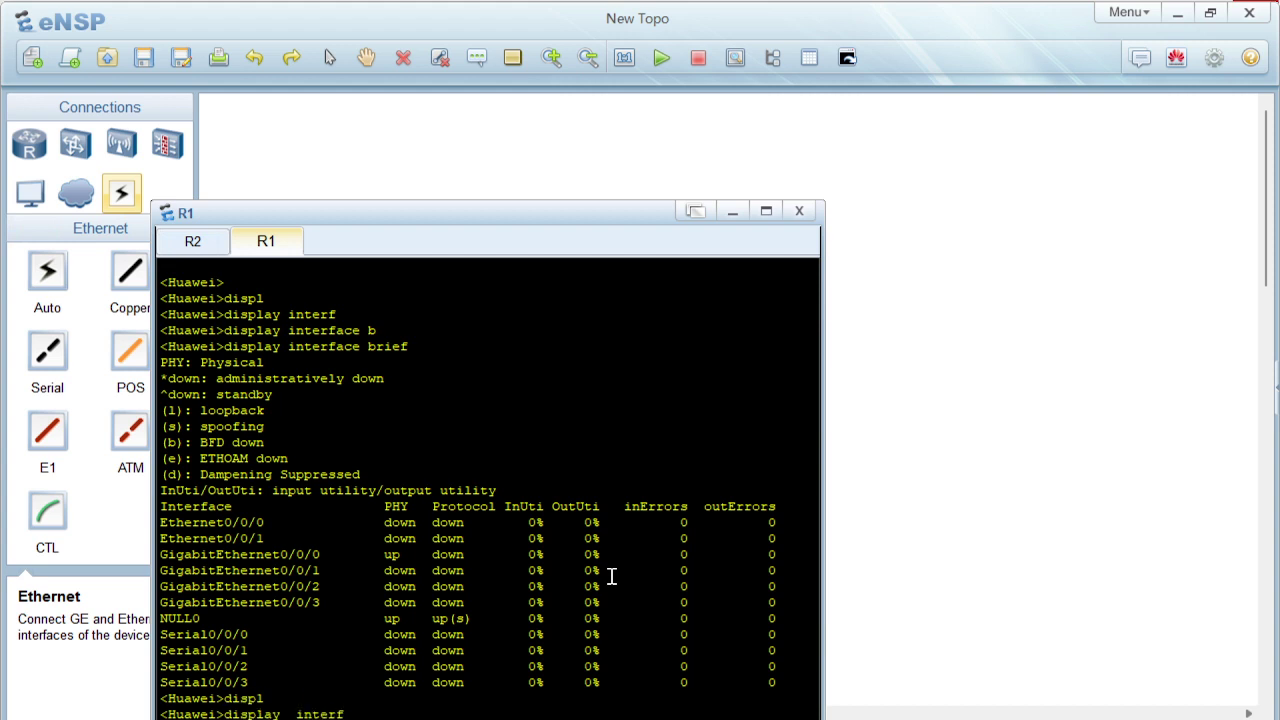
key("Tab")
type("?")
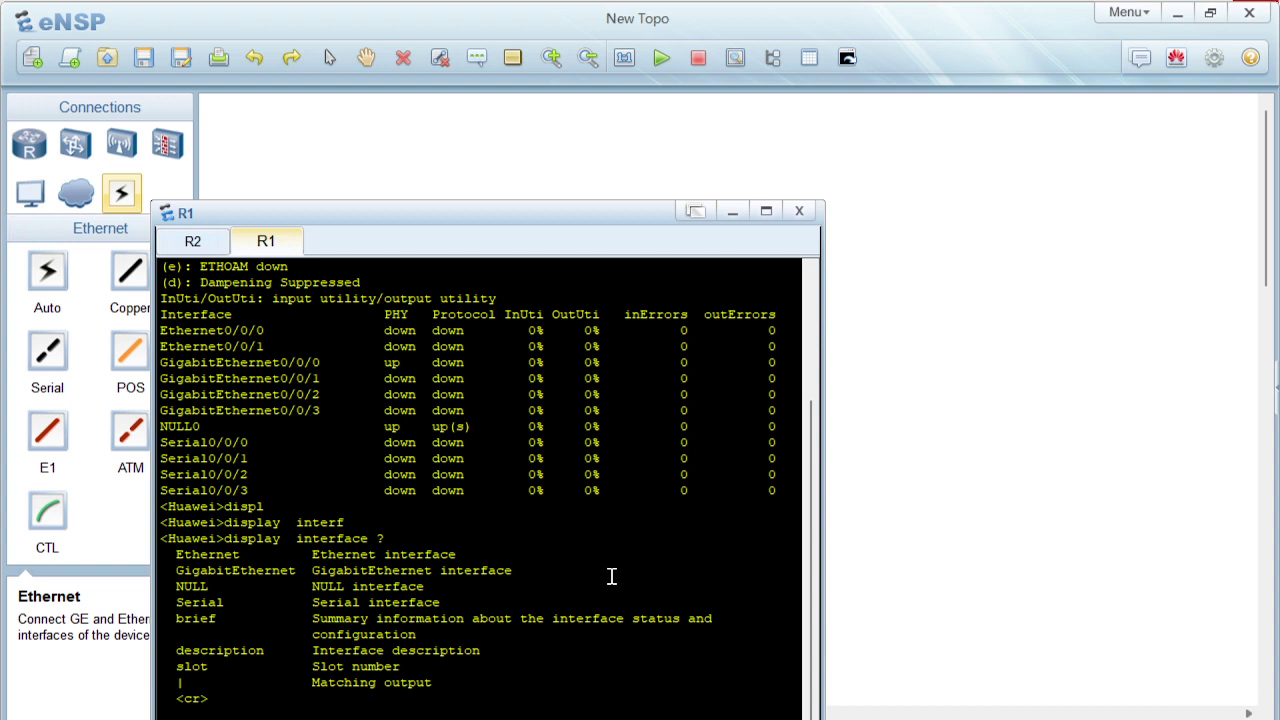
Complete the command as display interface GigabitEthernet 0/0/0 to show that port's details
type("gi")
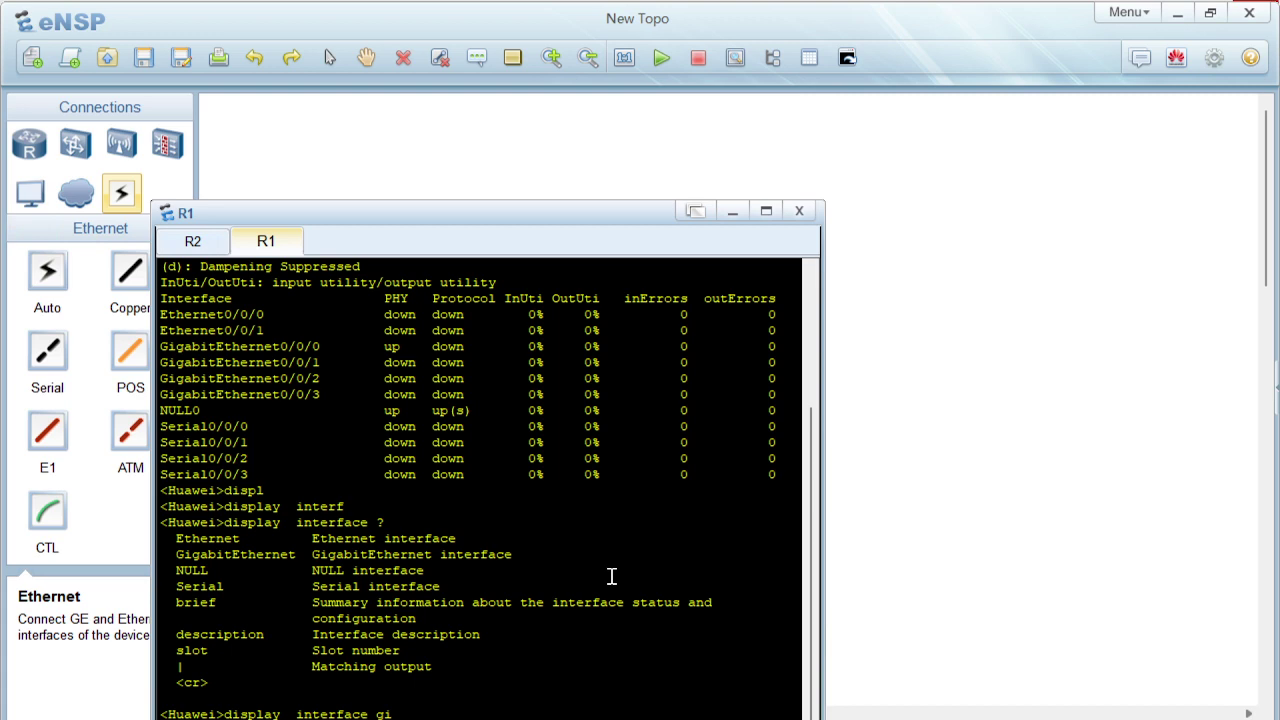
key("Tab")
type("0/0/0")
key("Return")
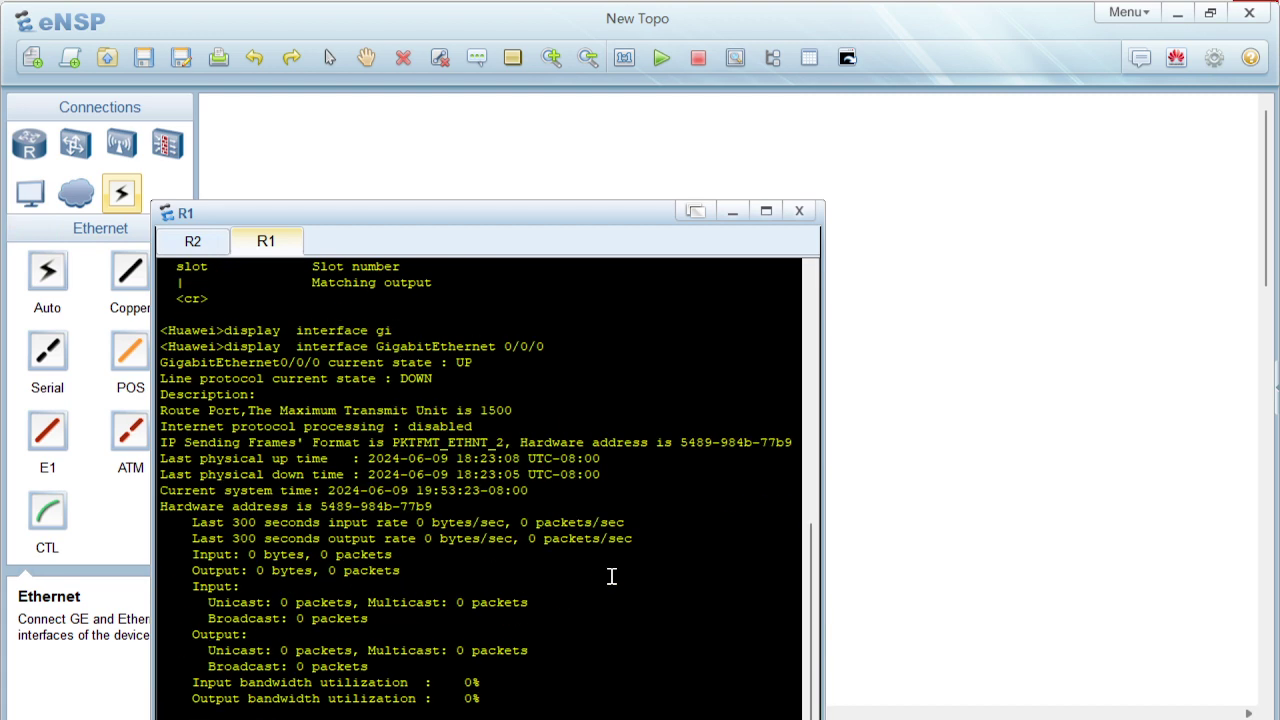
Examine the GigabitEthernet0/0/0 output, focusing on the interface's current state and its line protocol state
left_click(497, 689)
left_click_drag(497, 689, 264, 636)
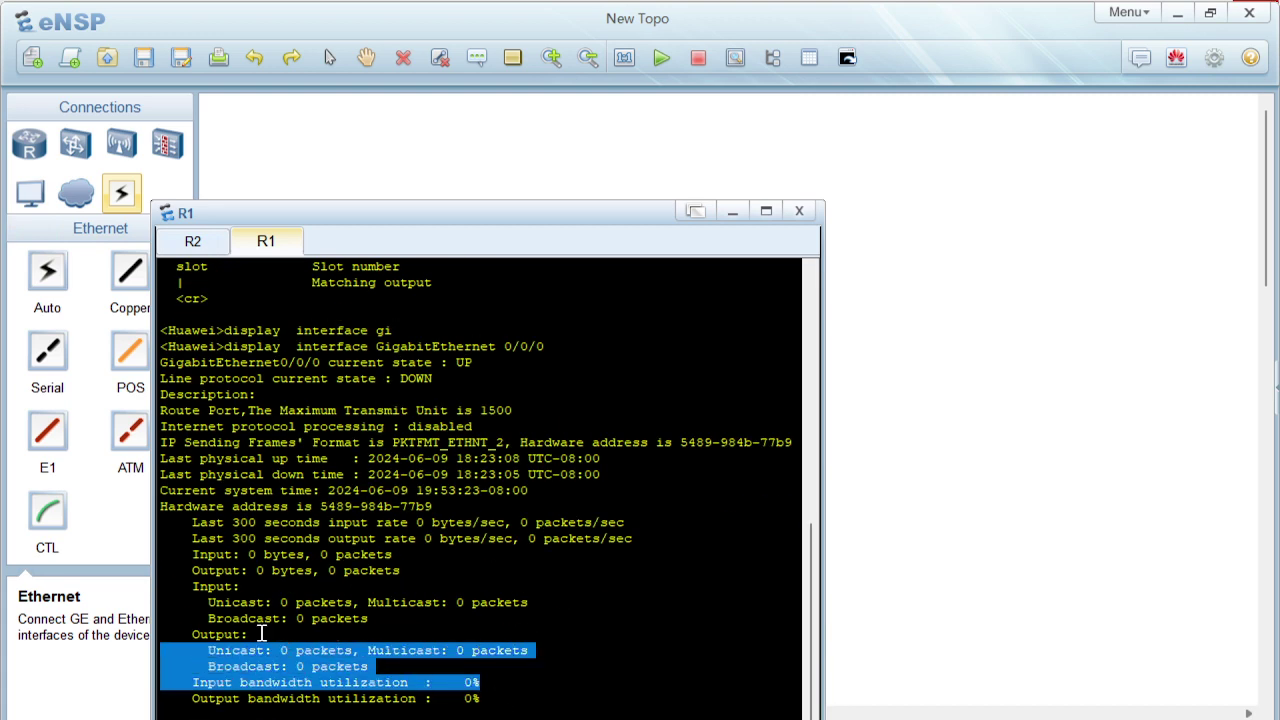
left_click_drag(492, 697, 158, 362)
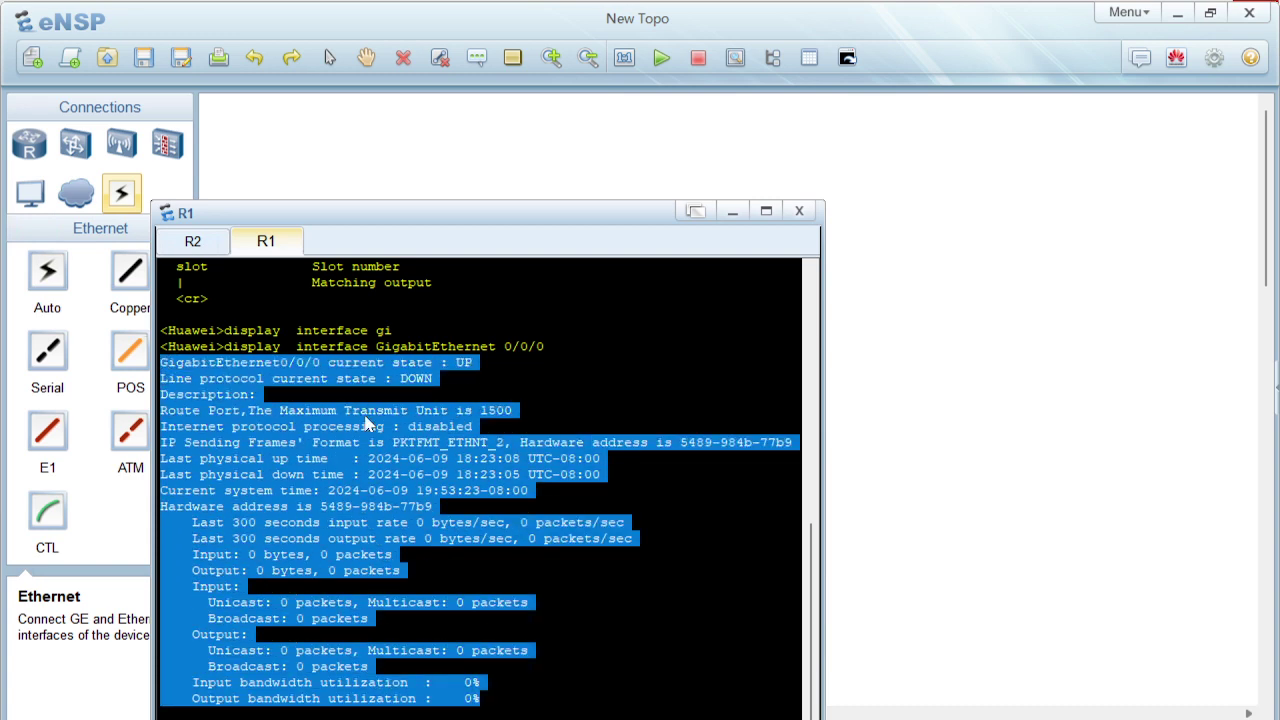
left_click(366, 421)
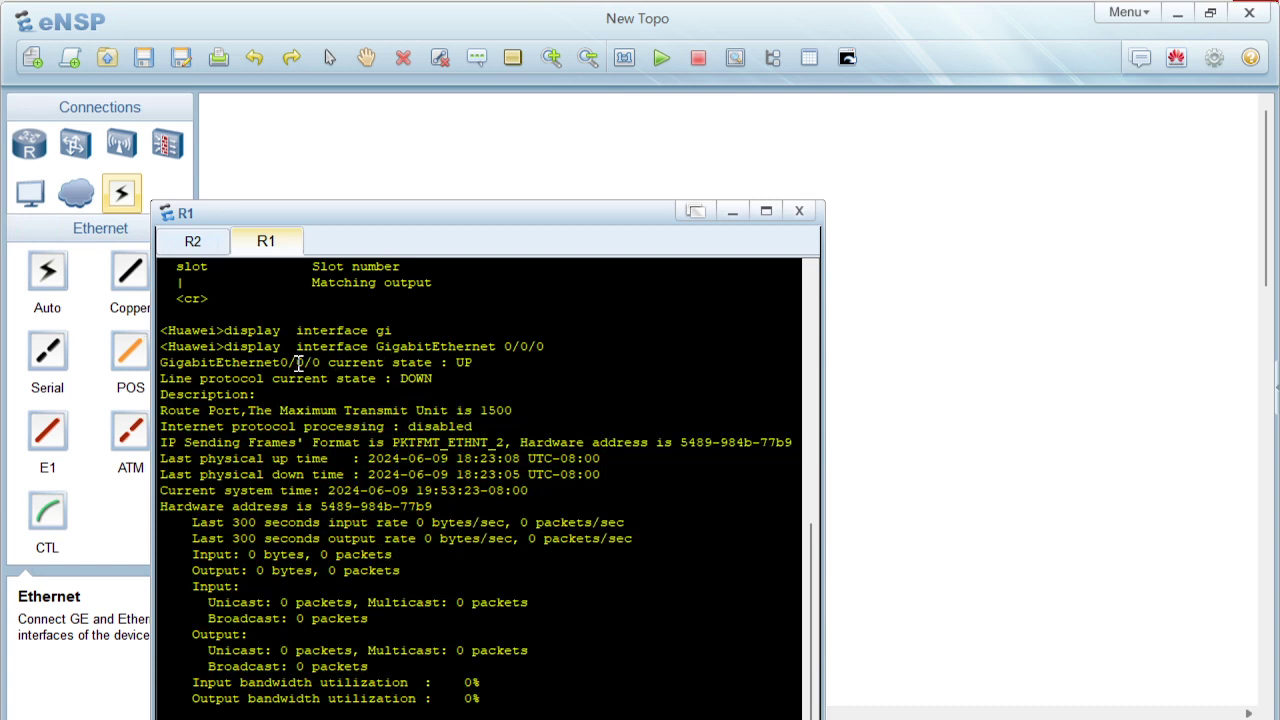
left_click_drag(258, 366, 484, 366)
left_click(477, 369)
left_click_drag(177, 378, 446, 379)
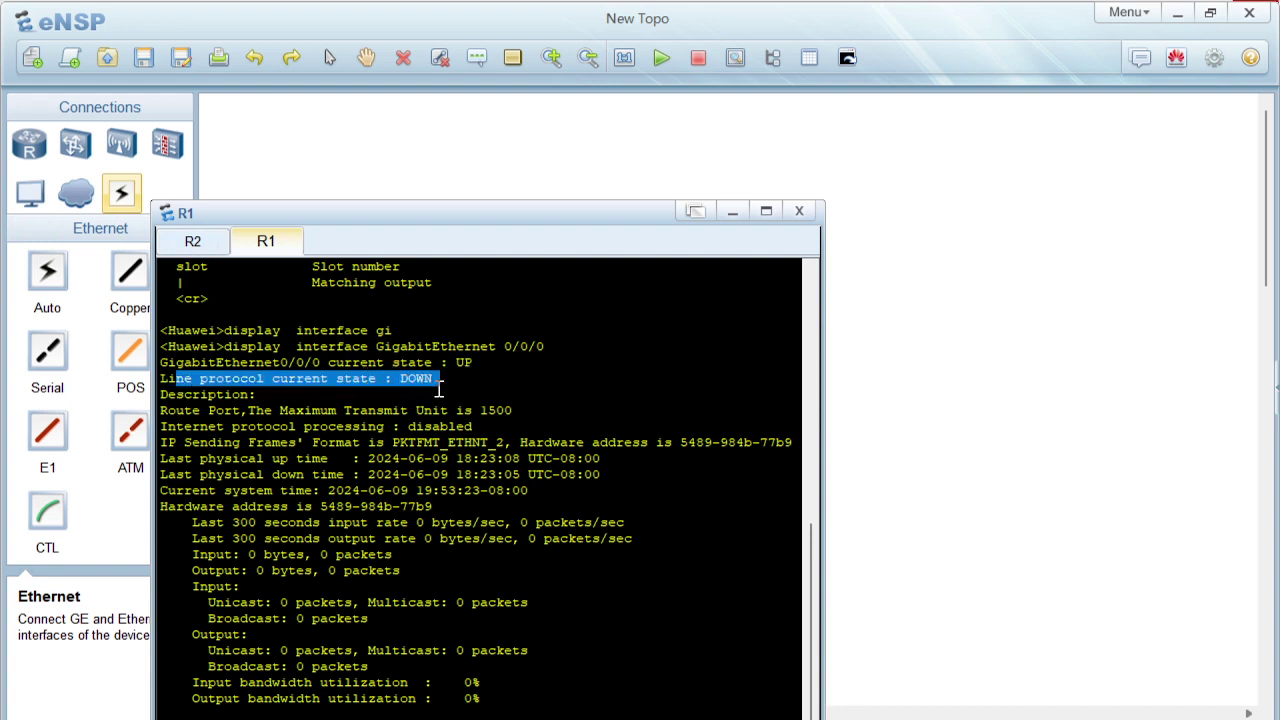
left_click(409, 405)
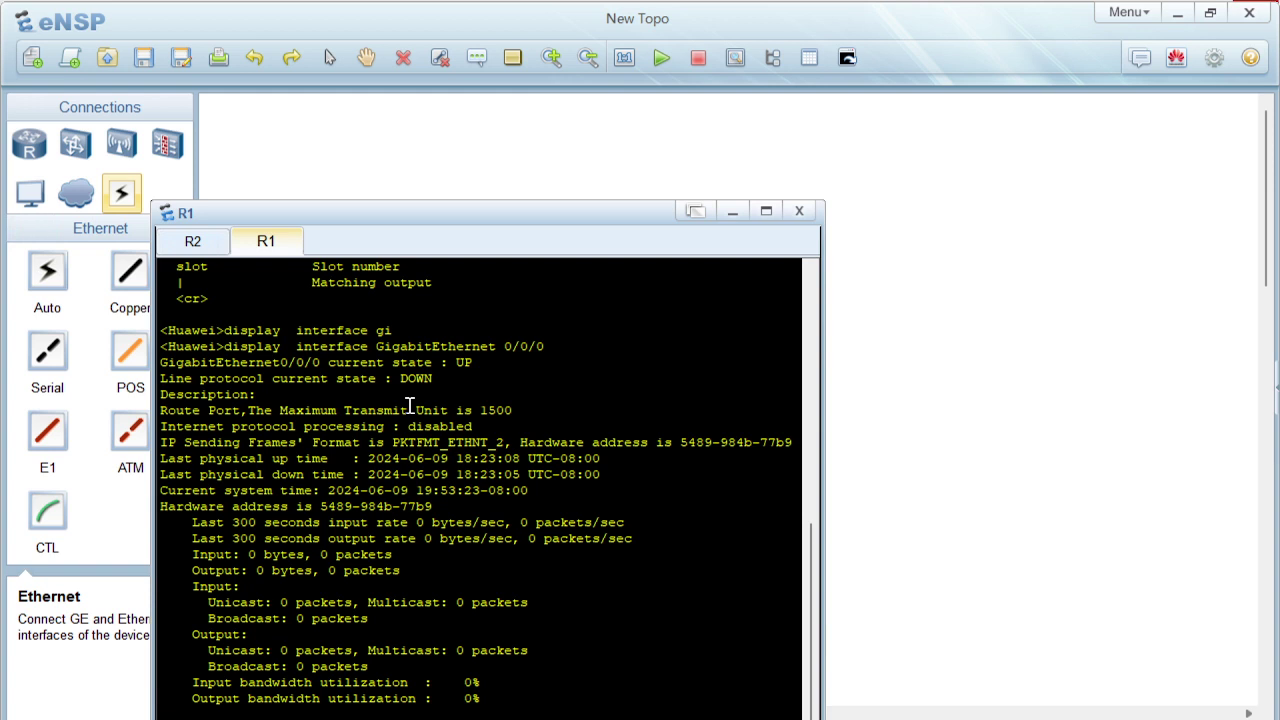
Examine the port's description, maximum transmit unit, last physical up and down times, traffic statistics and hardware address
left_click_drag(257, 395, 162, 396)
left_click(281, 423)
left_click_drag(249, 410, 515, 412)
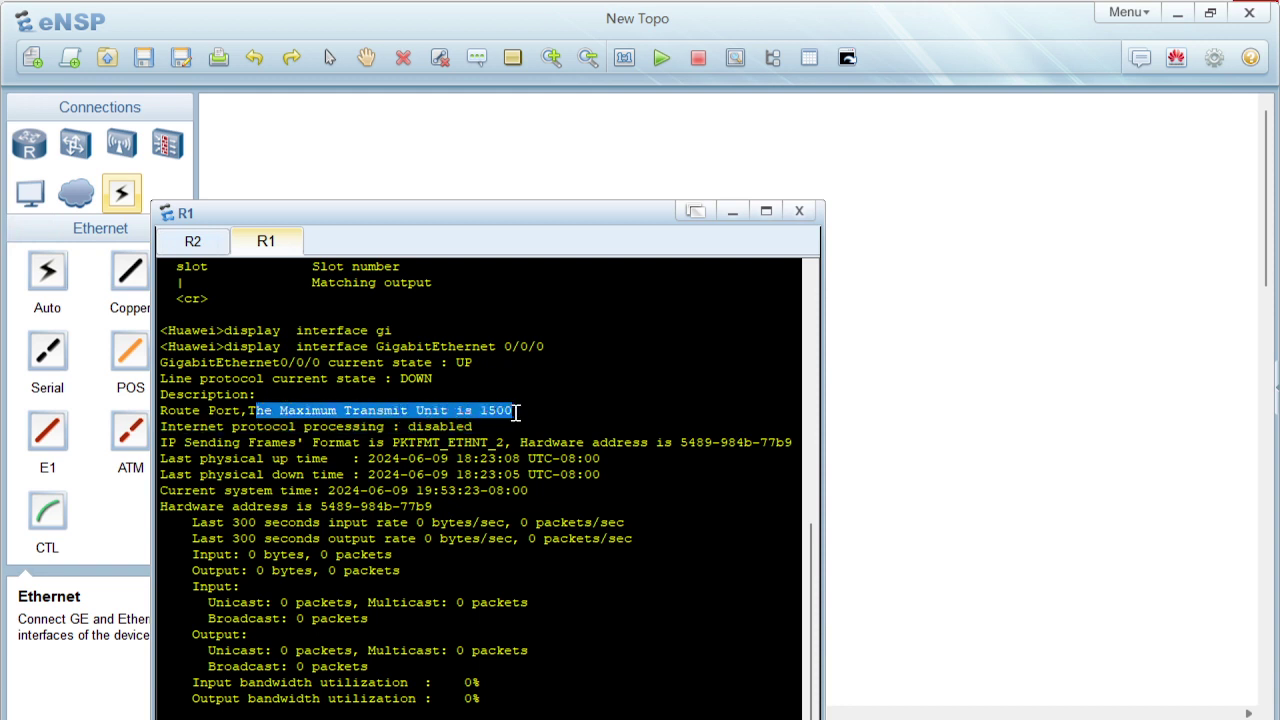
left_click(515, 413)
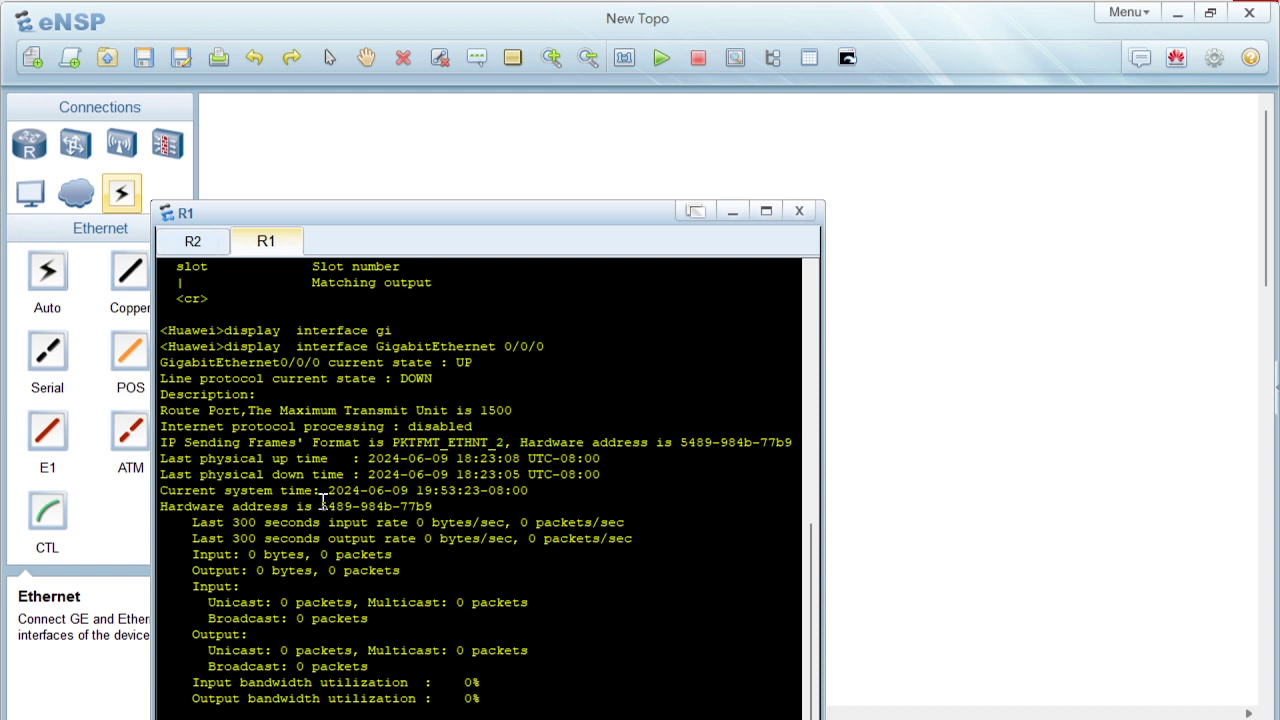
left_click_drag(207, 463, 610, 474)
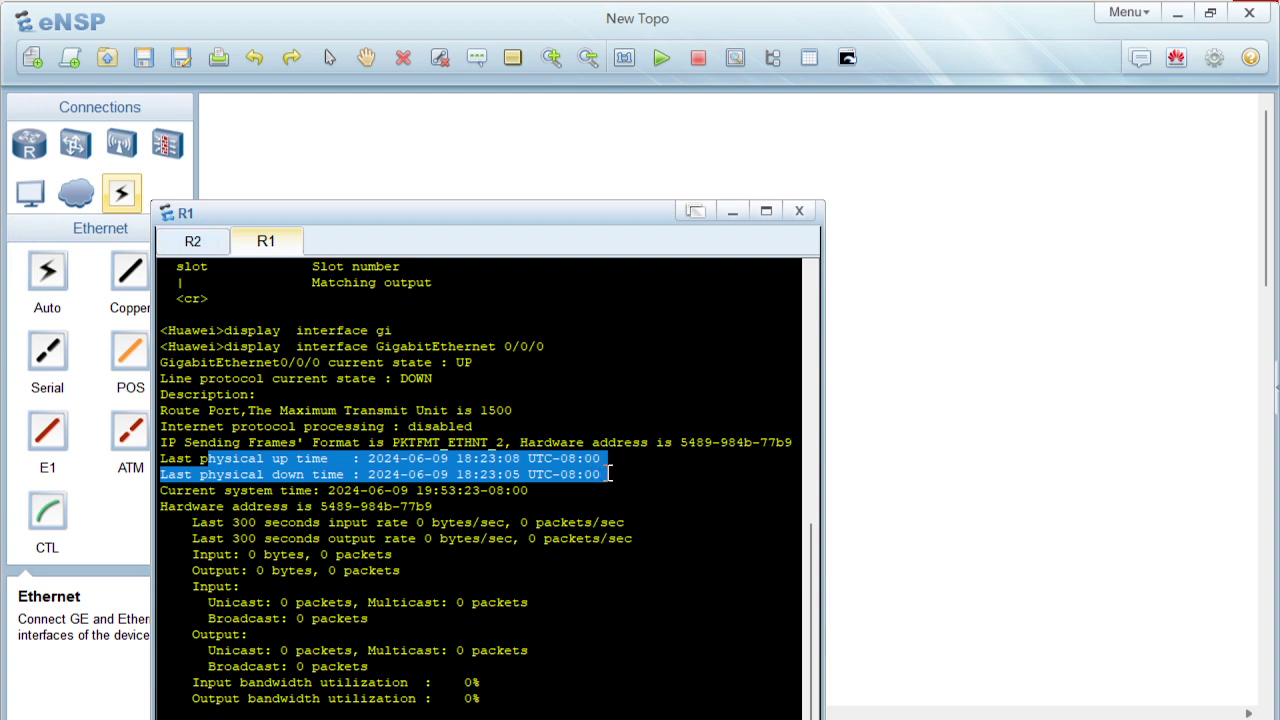
left_click(466, 480)
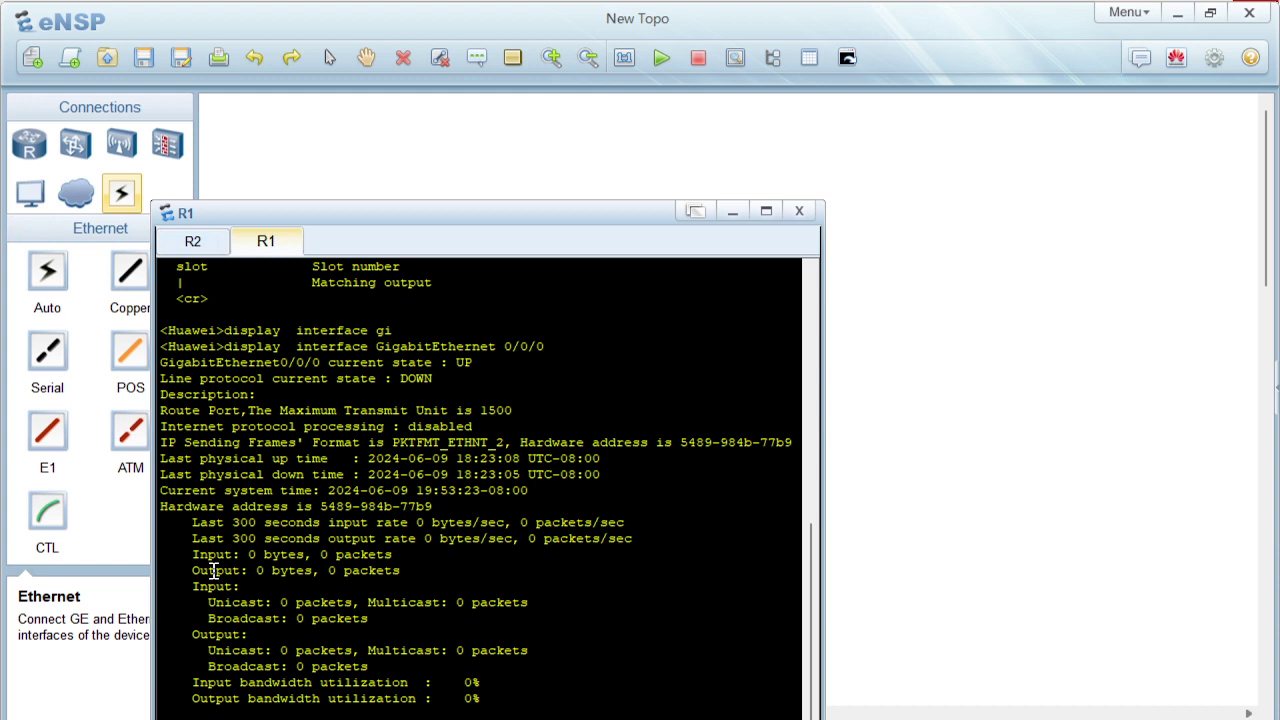
left_click_drag(200, 586, 521, 697)
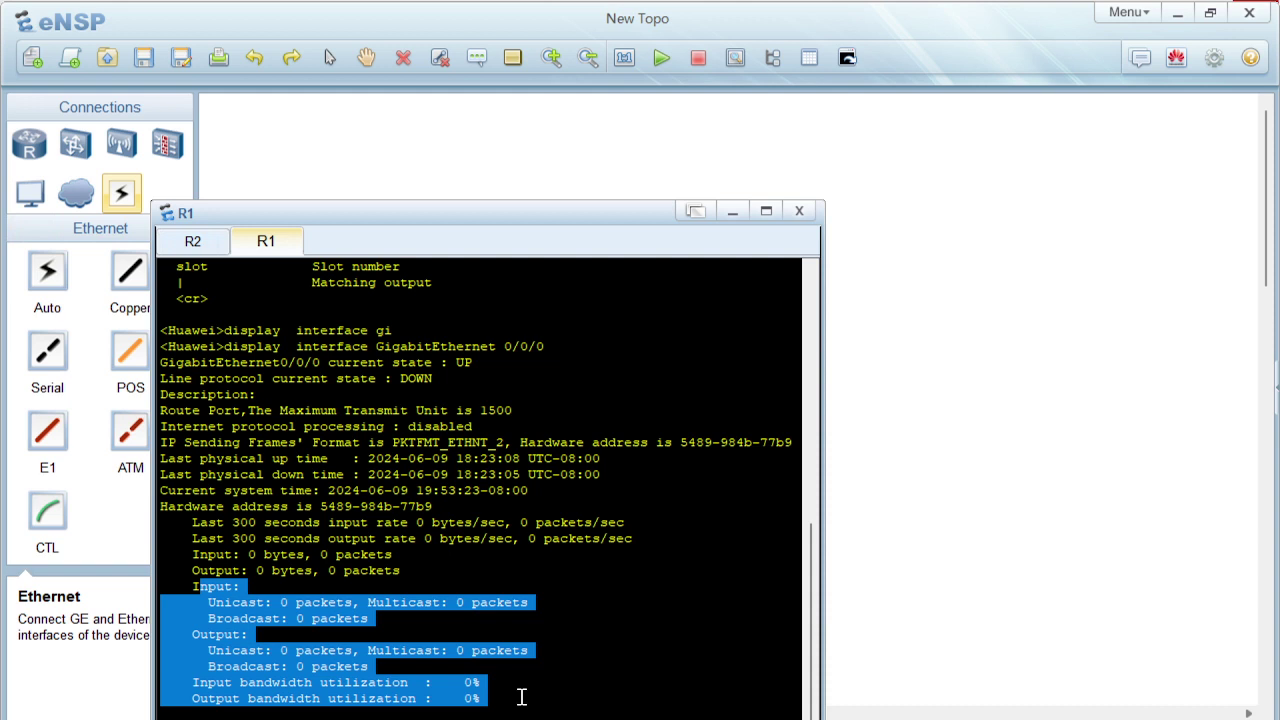
left_click(544, 637)
left_click_drag(410, 540, 640, 531)
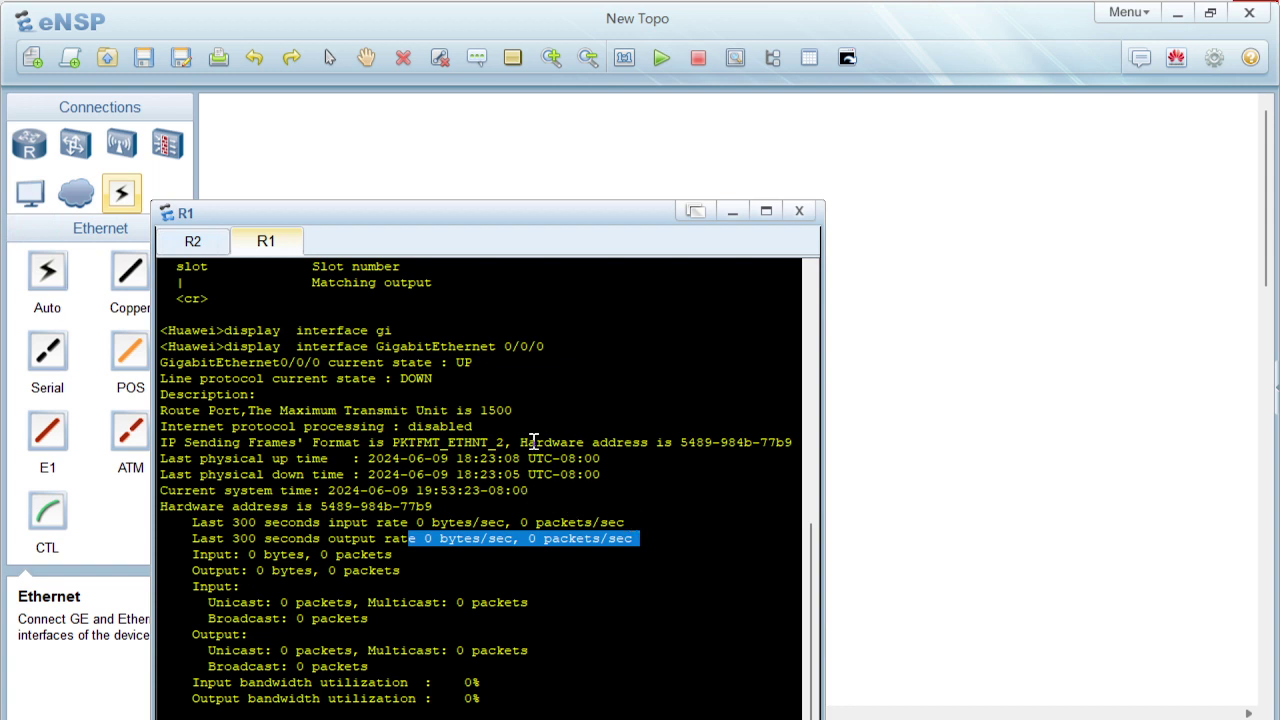
left_click_drag(521, 442, 788, 448)
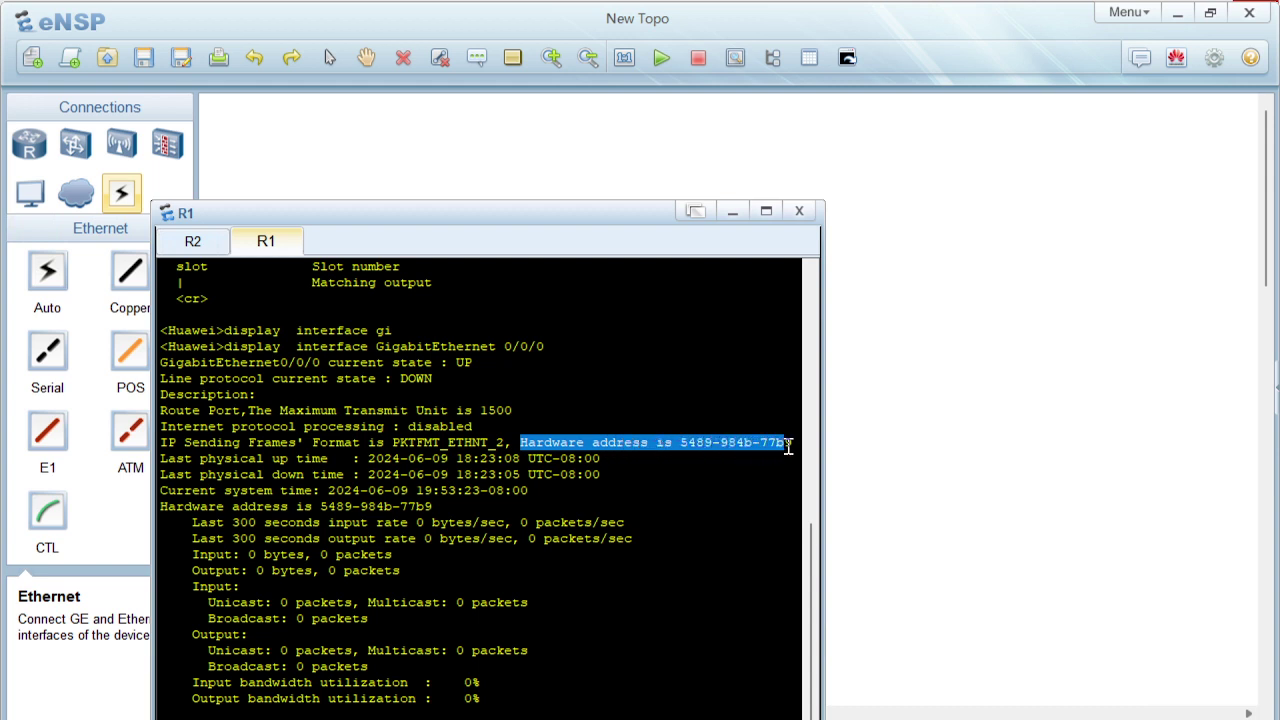
left_click(609, 511)
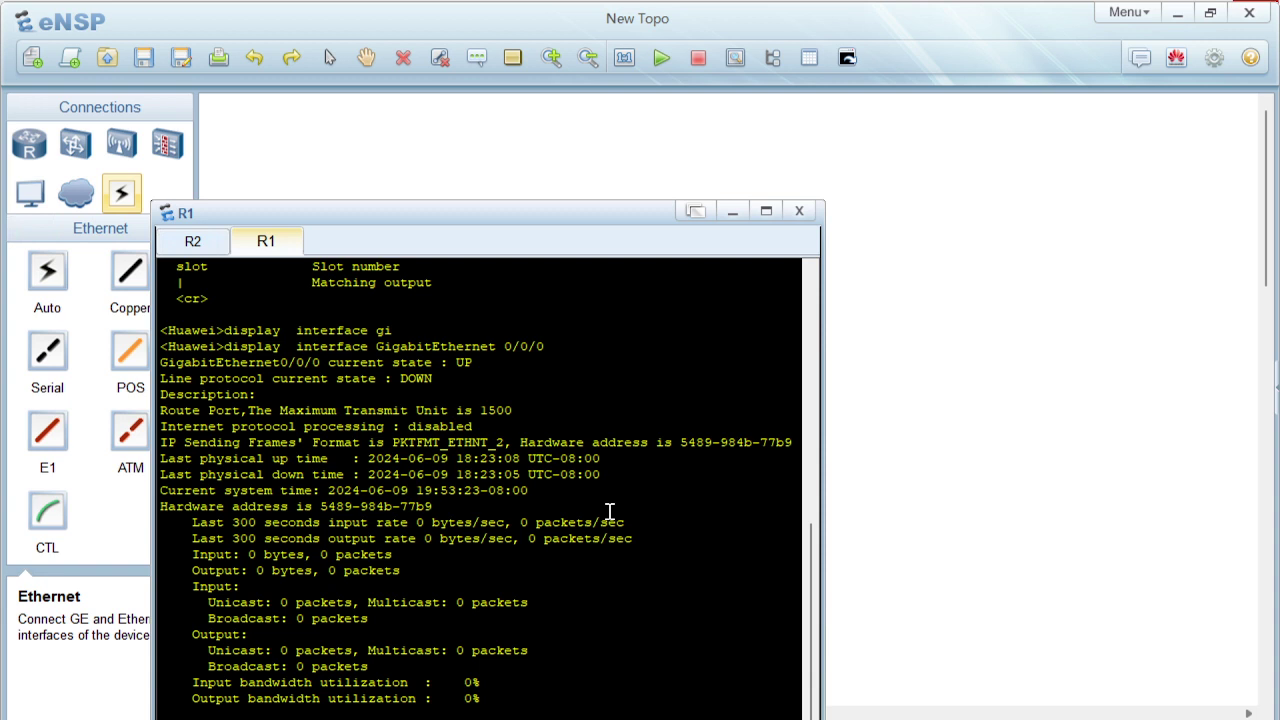
Run display interface GigabitEthernet 0/0/1 and check that port's hardware address
key("Return")
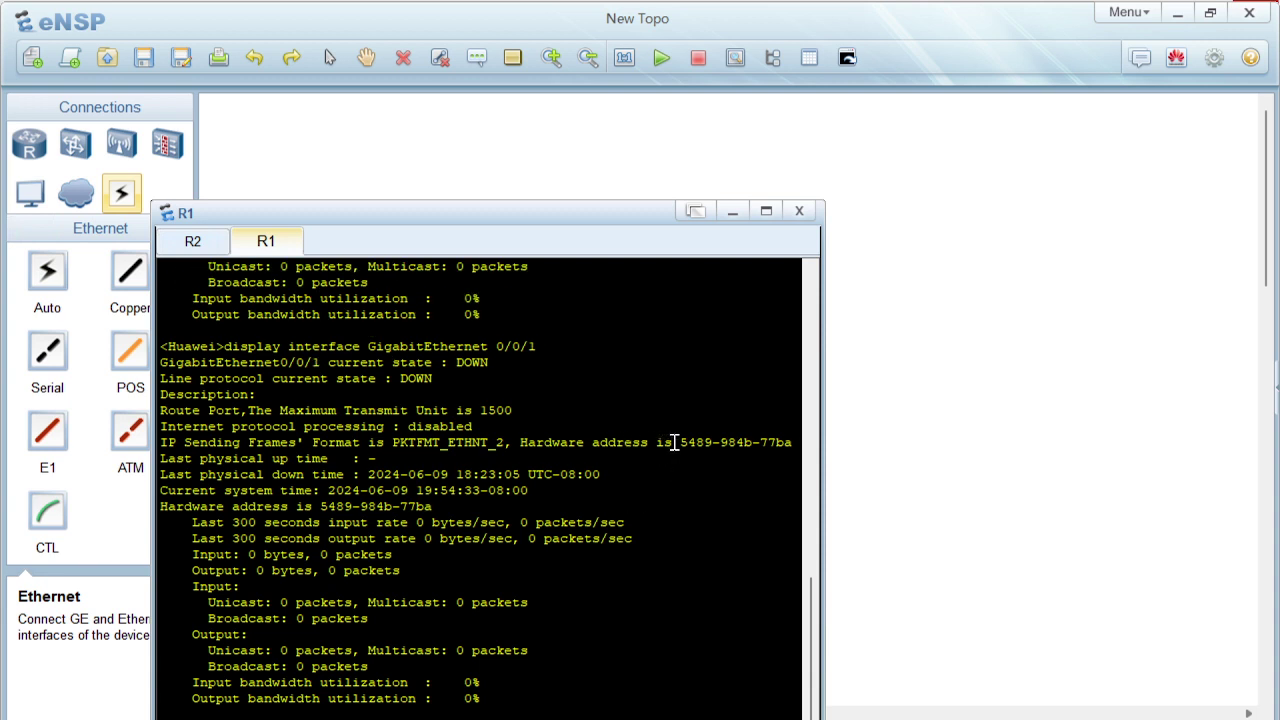
left_click_drag(680, 442, 785, 442)
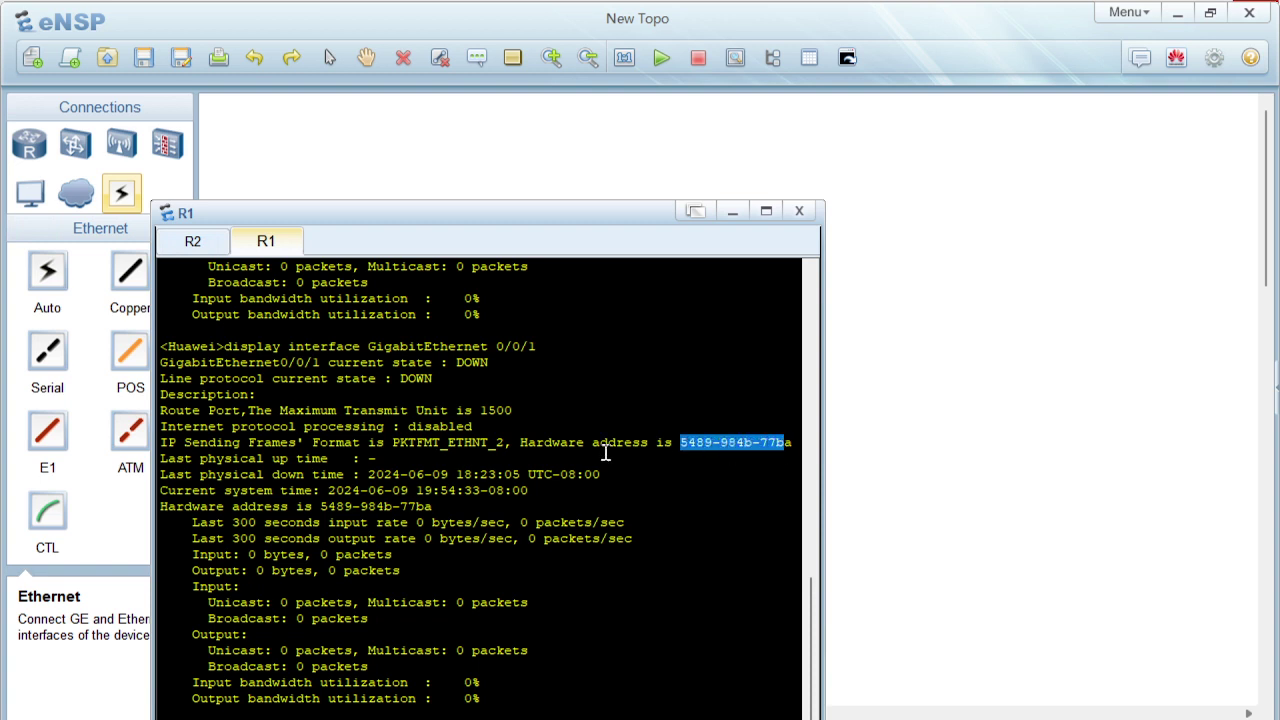
left_click(535, 452)
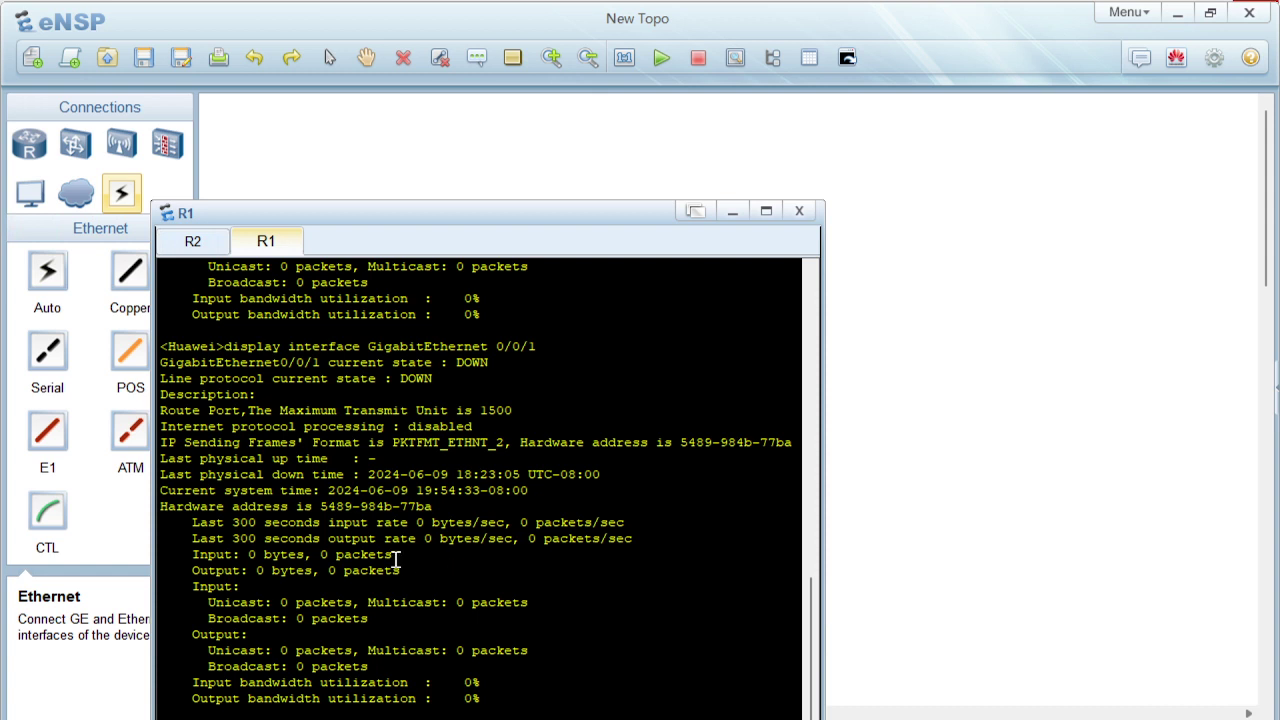
Run display ip interface brief on R1 and review the IP Address/Mask column for all interfaces
key("Return")
key("Return")
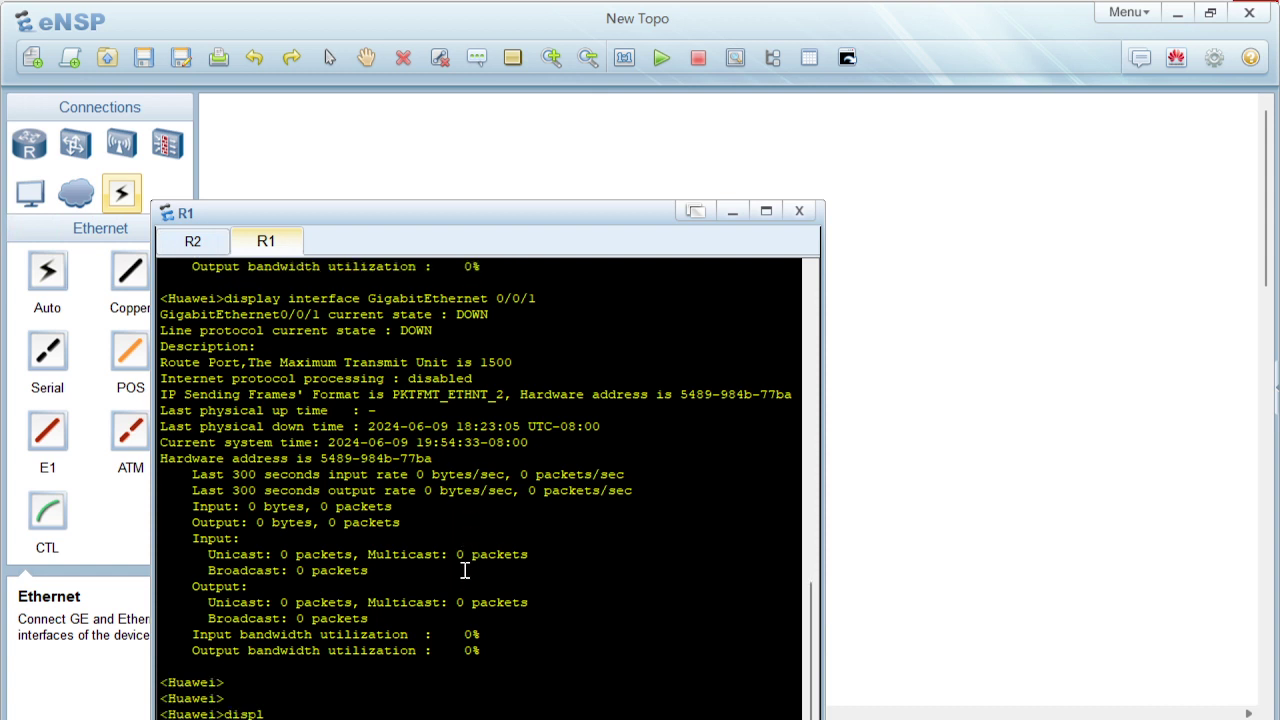
key("Tab")
type("ip interf")
key("Tab")
type("b")
key("Tab")
key("Return")
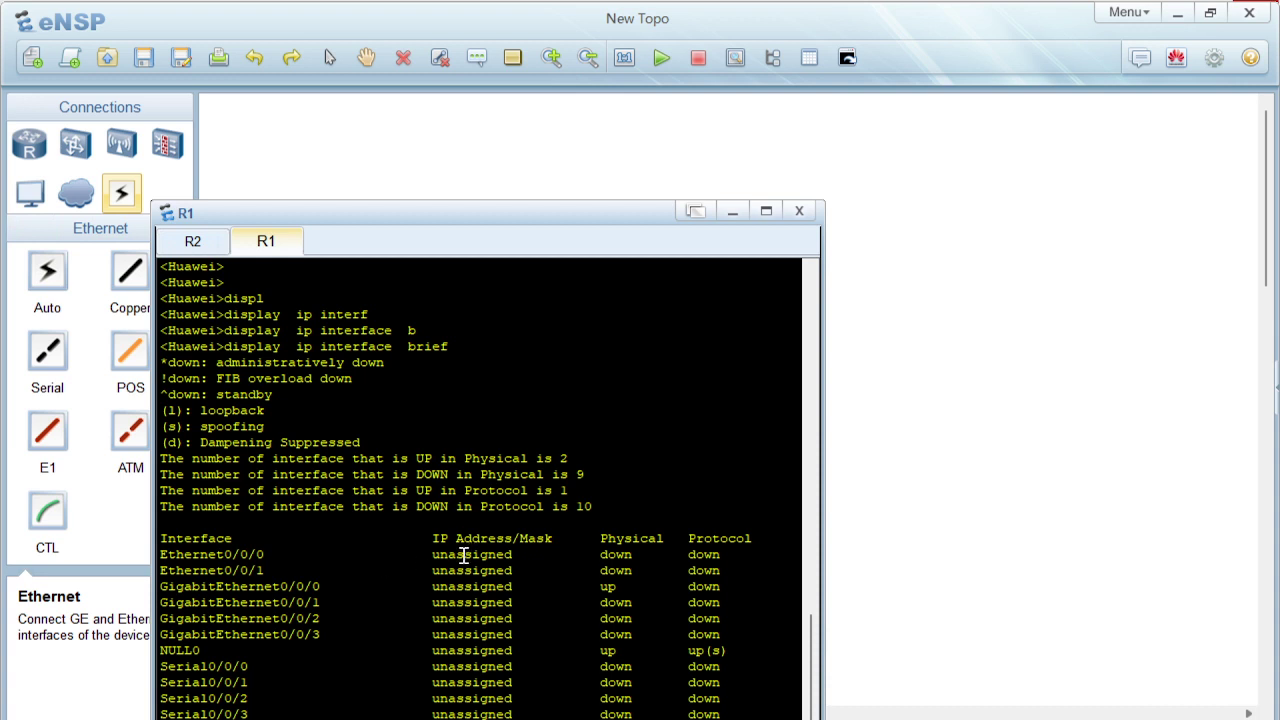
left_click_drag(448, 555, 583, 717)
left_click(565, 705)
Enter system view on R1 with the sys command
key("Return")
key("Return")
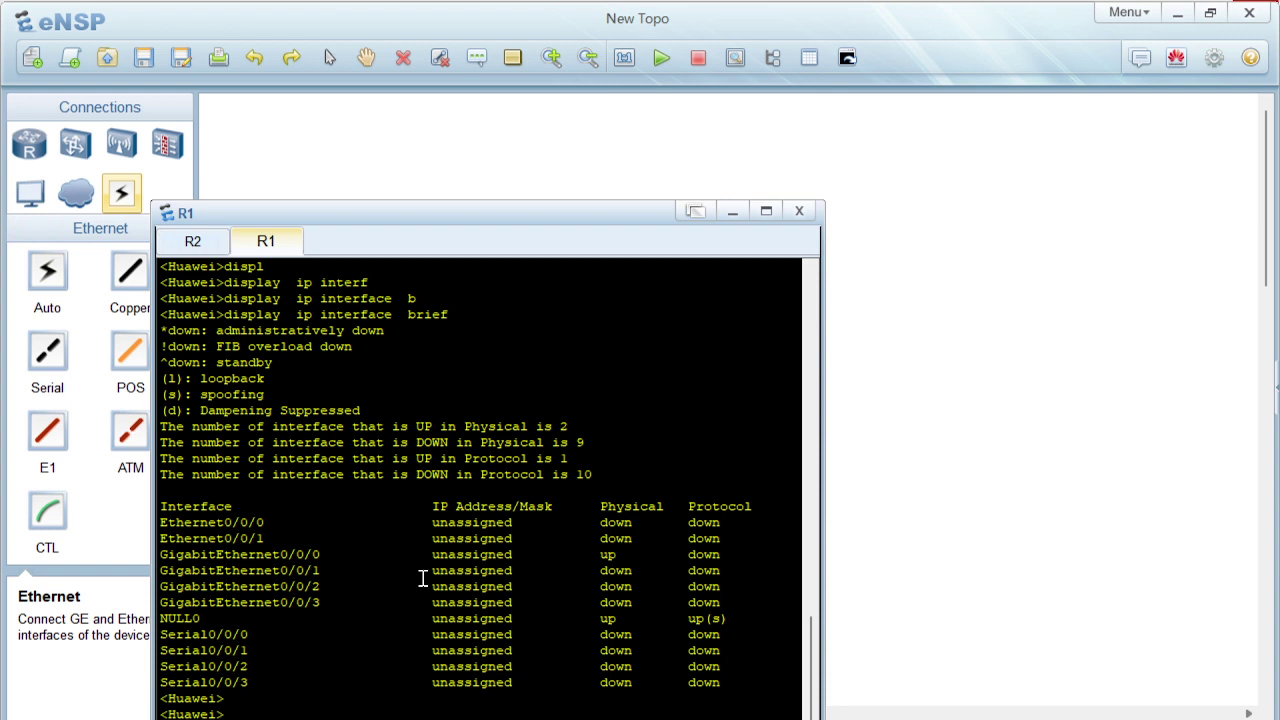
type("sys")
key("Return")
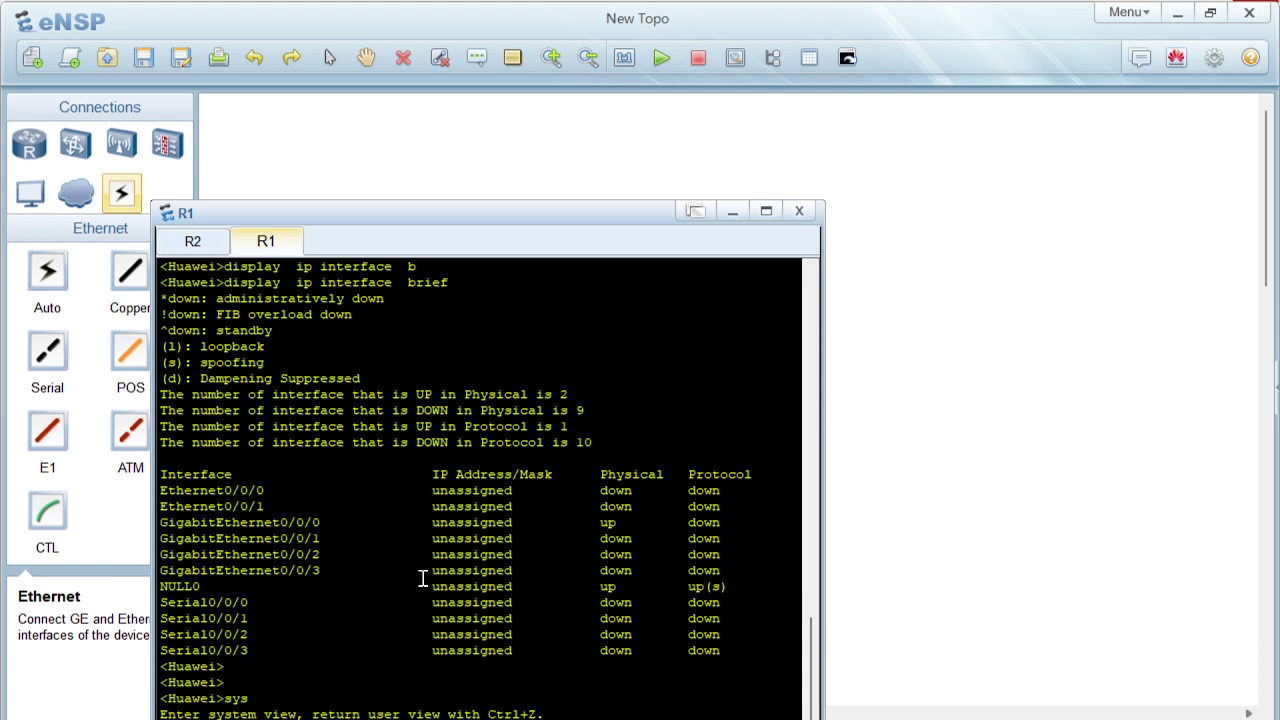
Move the R1 console window aside to reveal R1 and the task list in the topology
left_click(695, 210)
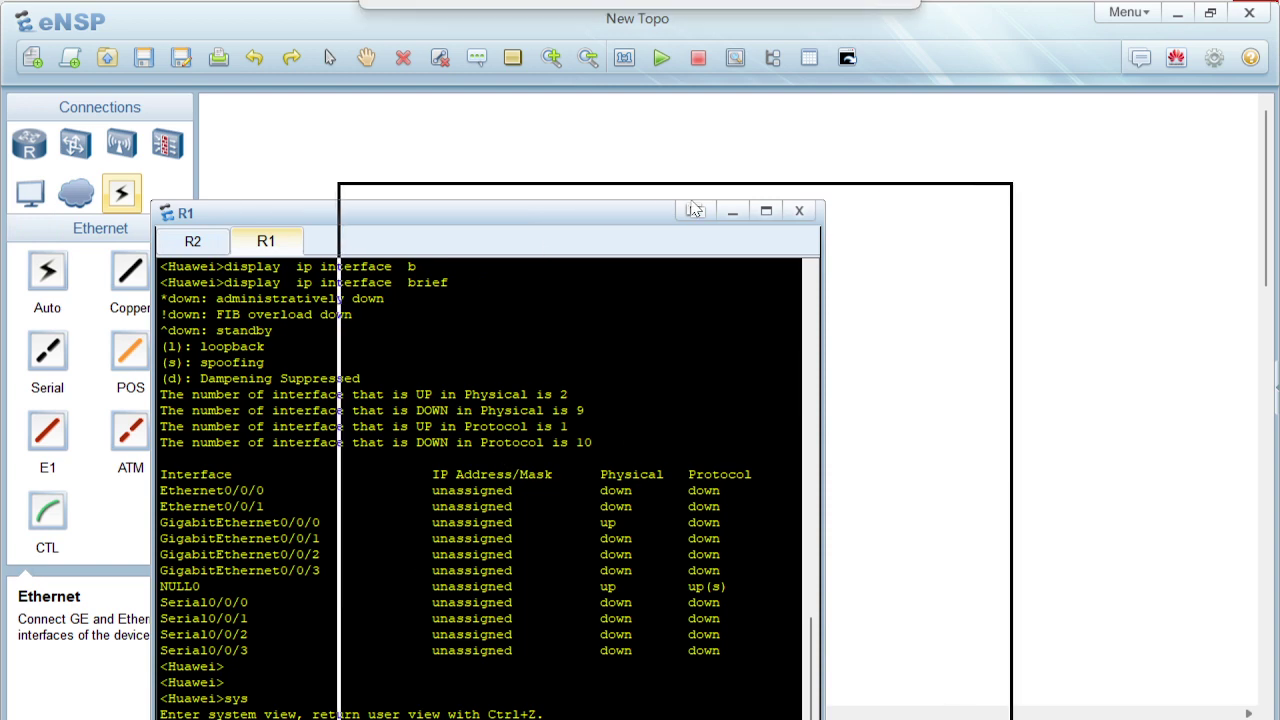
left_click_drag(695, 210, 775, 207)
left_click_drag(658, 200, 873, 148)
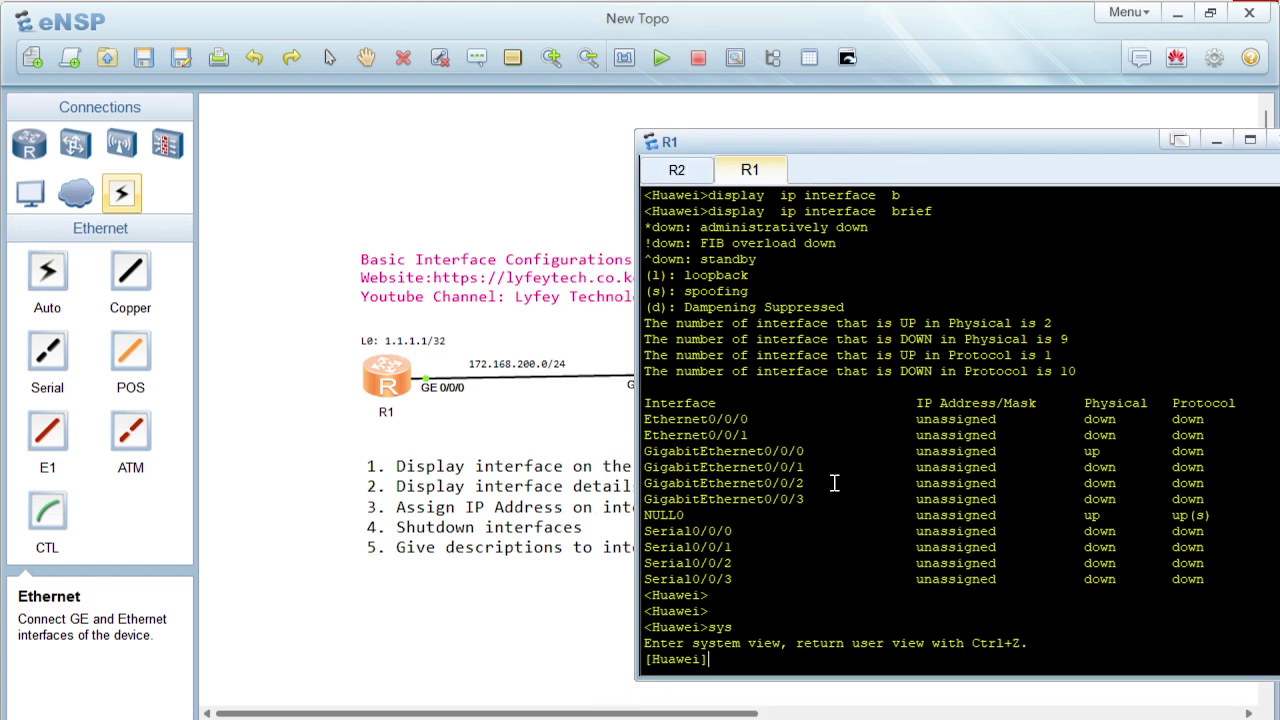
Enter the interface view of GigabitEthernet 0/0/0 on R1
key("Return")
key("Return")
key("Return")
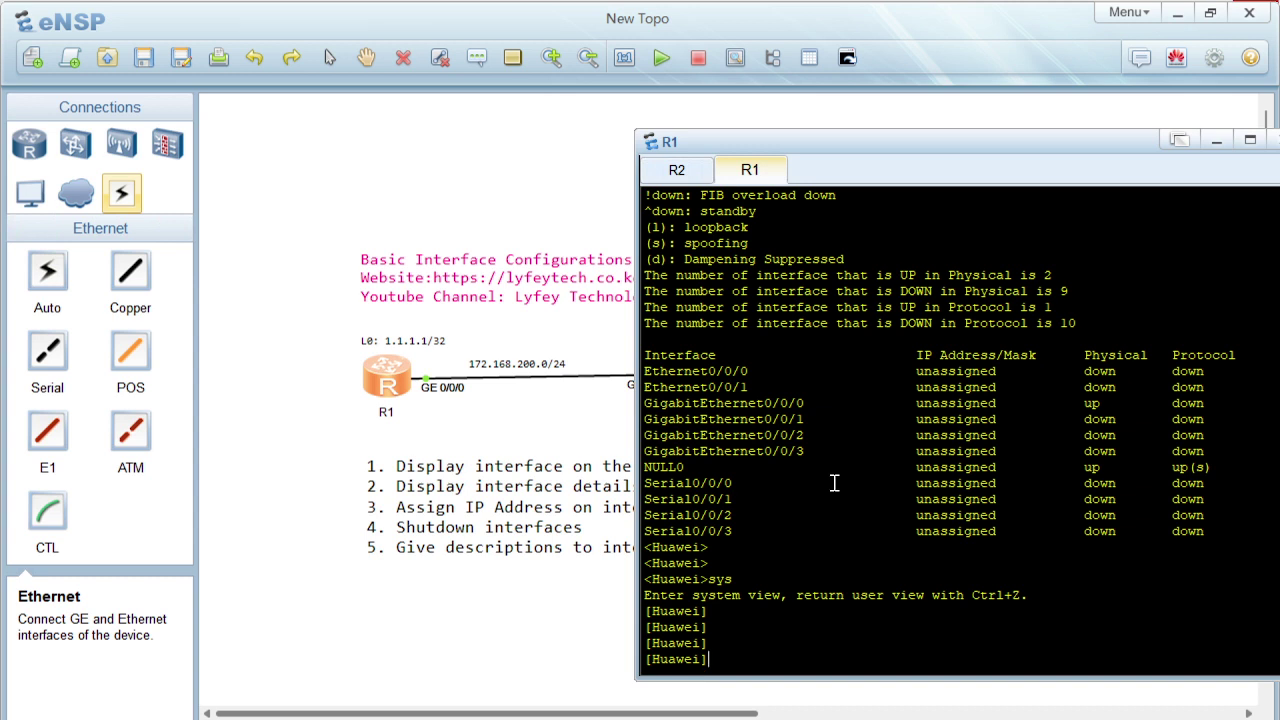
type("interf")
key("Tab")
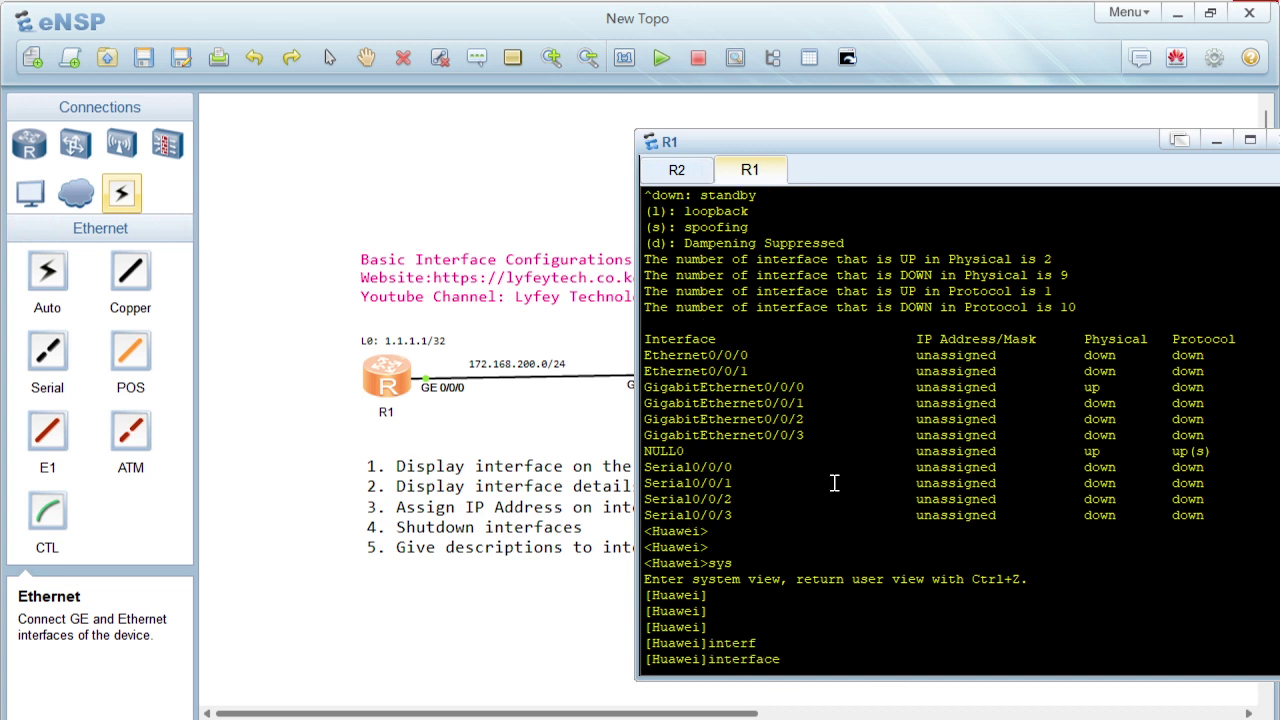
type("Gi")
key("Tab")
type("0/0/0")
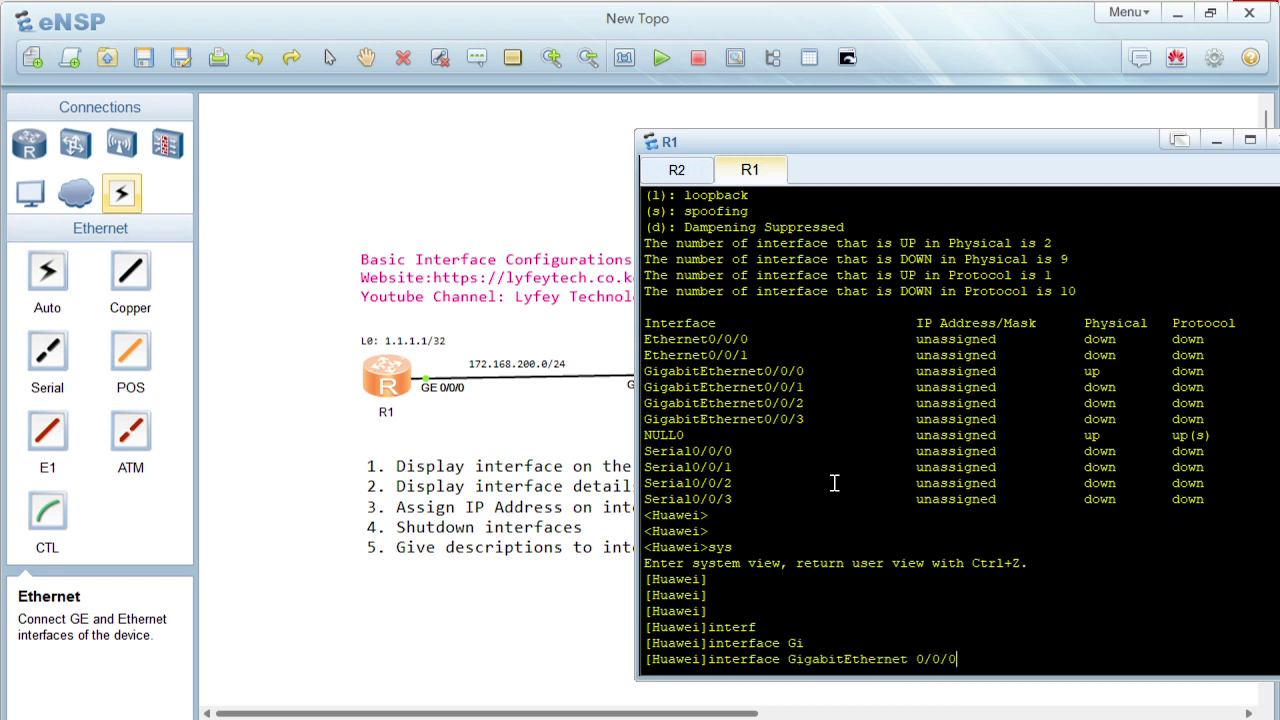
key("Return")
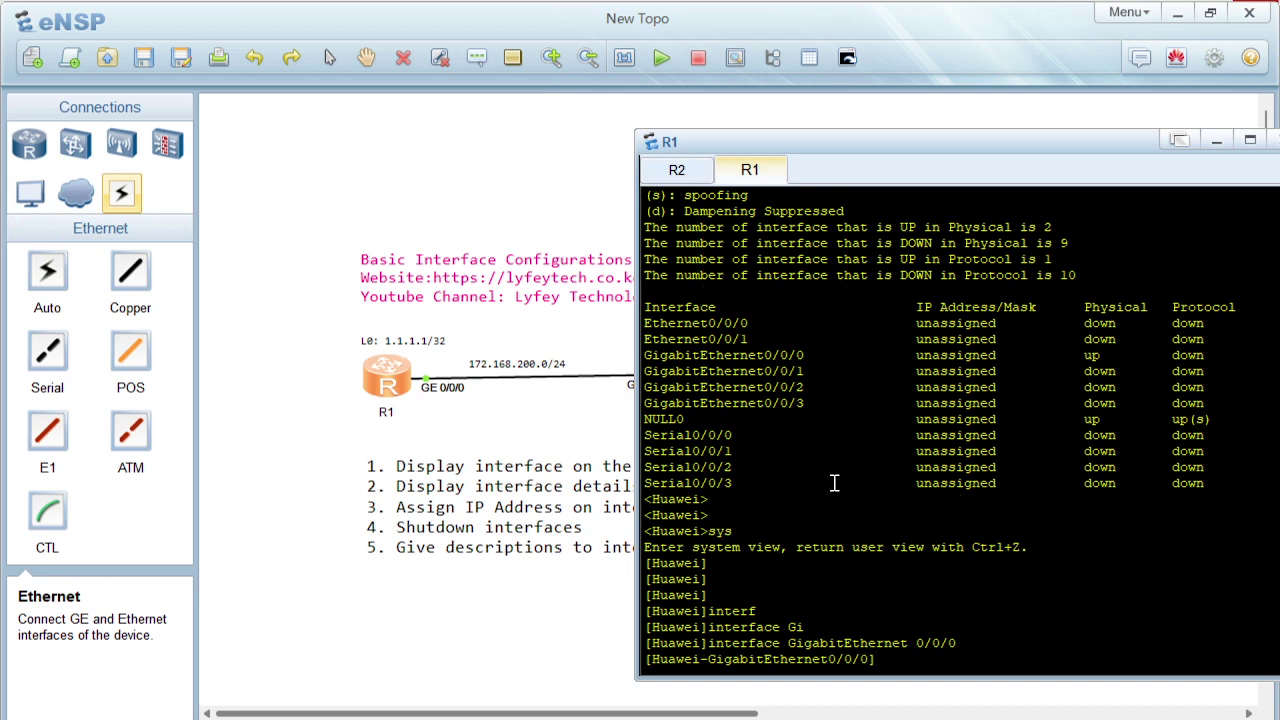
Run display this in the GigabitEthernet0/0/0 view and review the interface's current configuration
type("disp")
key("Tab")
type("this")
key("Return")
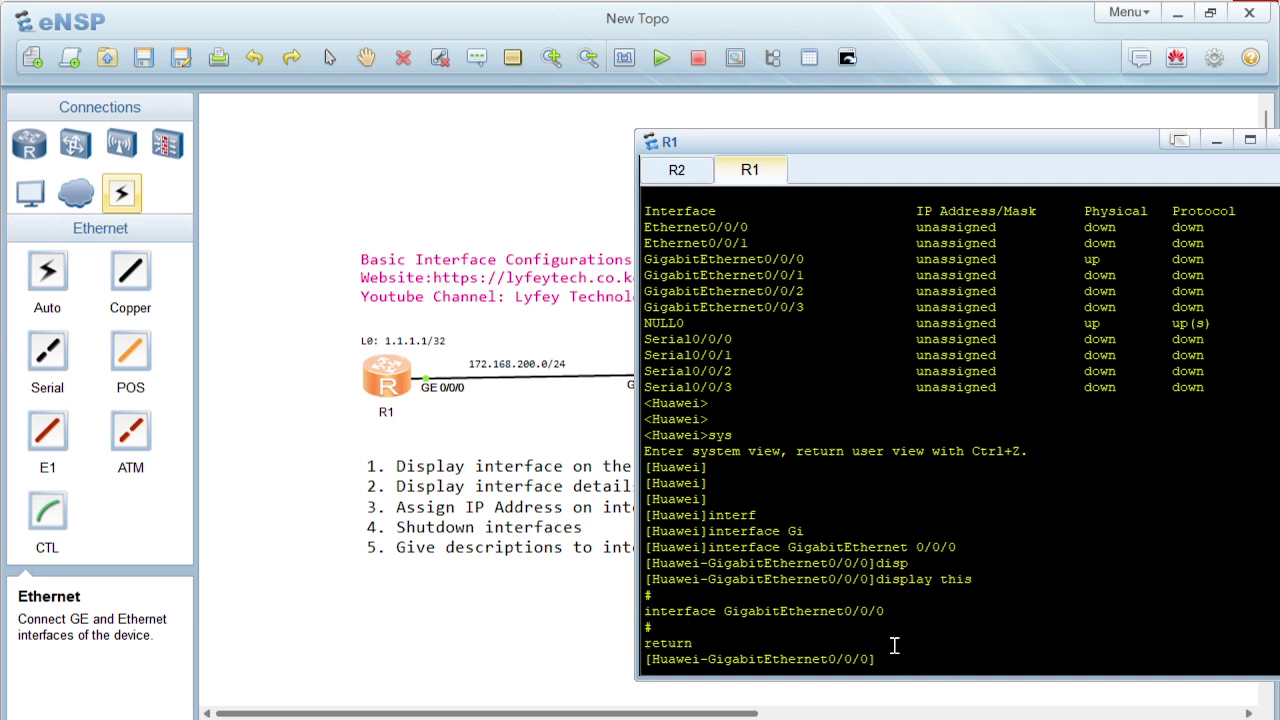
left_click_drag(886, 660, 792, 662)
left_click(932, 656)
Check the description command's help, and set the GigabitEthernet0/0/0 description to TO_R2_Gig0/0/0
type("des")
key("Tab")
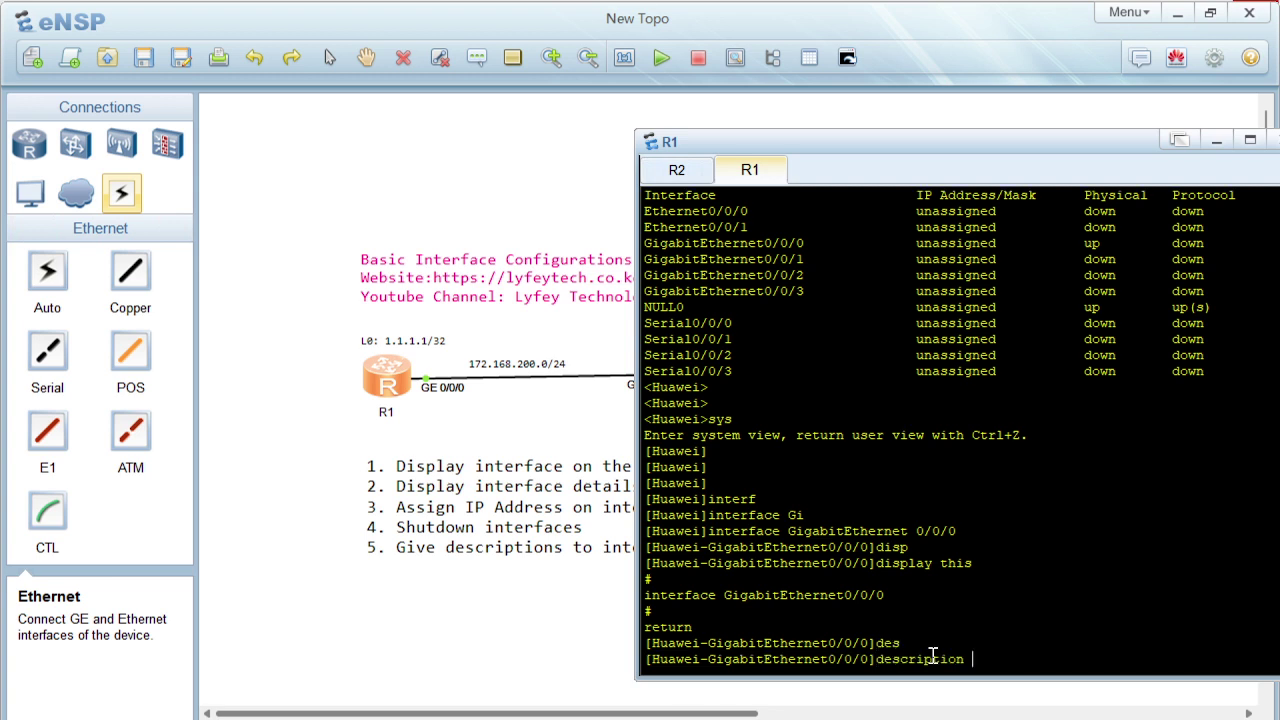
type("?")
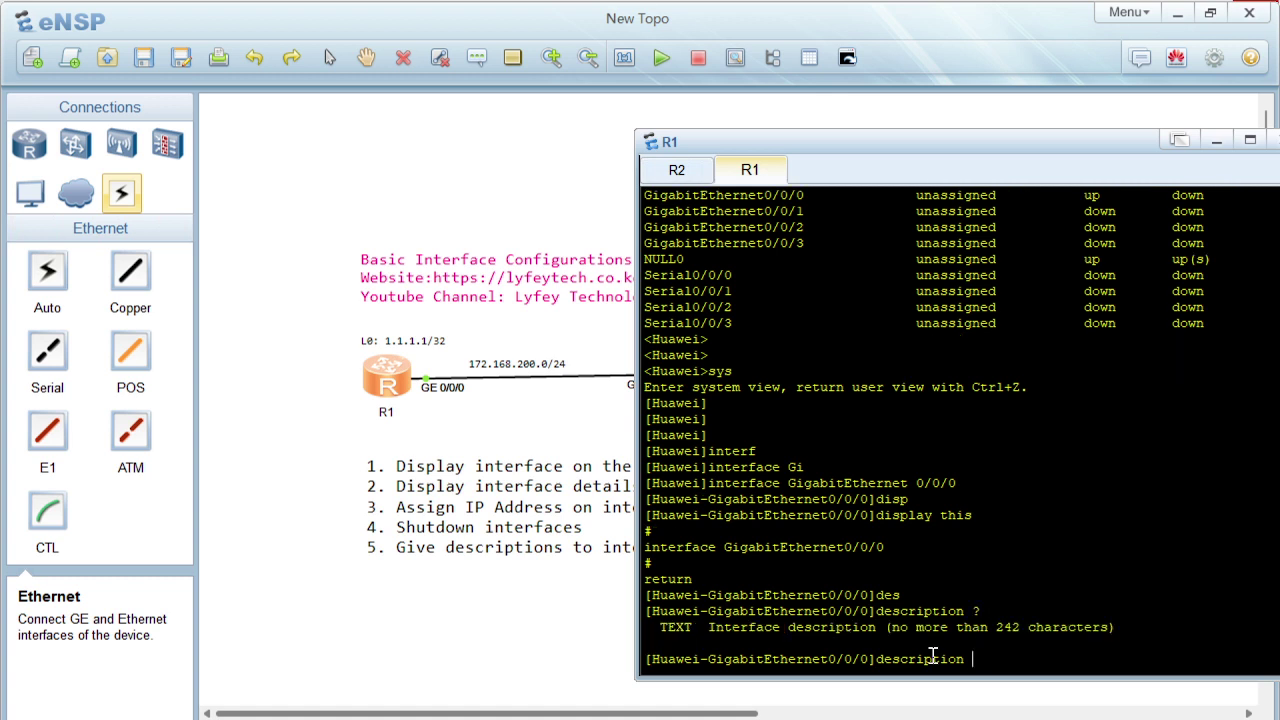
left_click_drag(898, 630, 1063, 634)
left_click(1036, 647)
type("TO")
type("_R2_Gig0/0/0")
key("Return")
Run dis this on GigabitEthernet0/0/0 and check its description line
type("dis this")
key("Return")
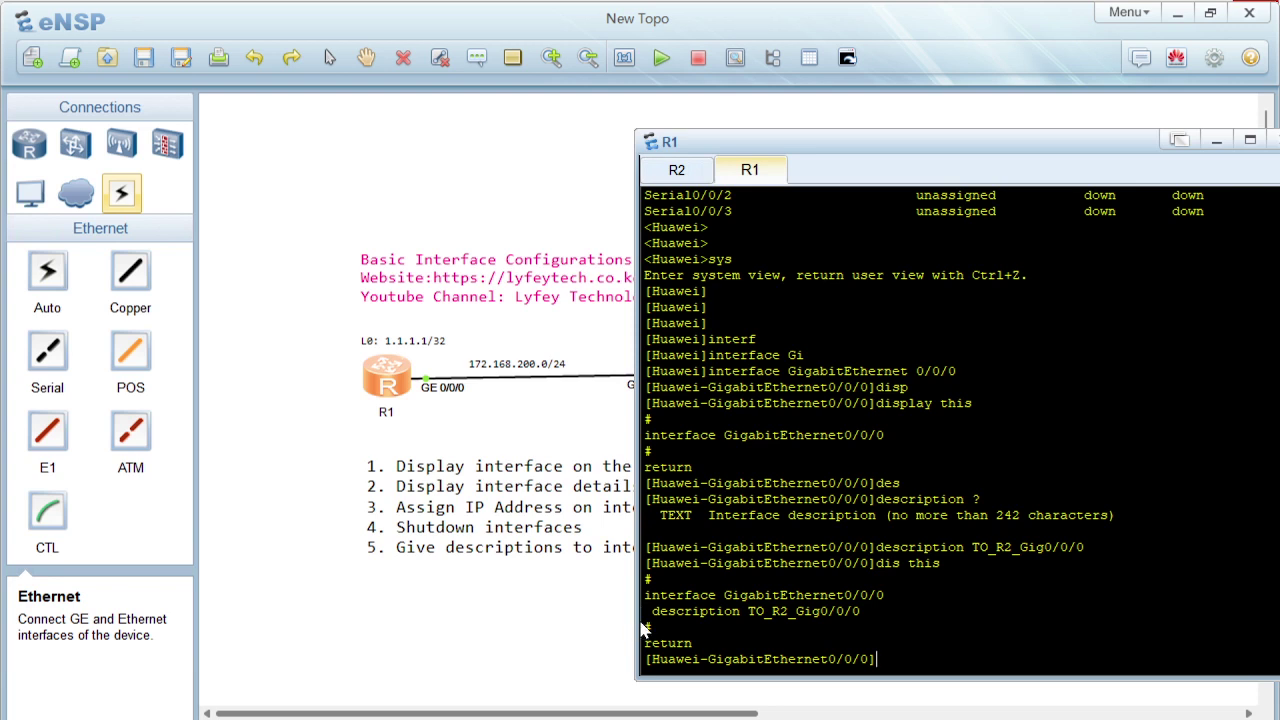
left_click_drag(660, 617, 856, 619)
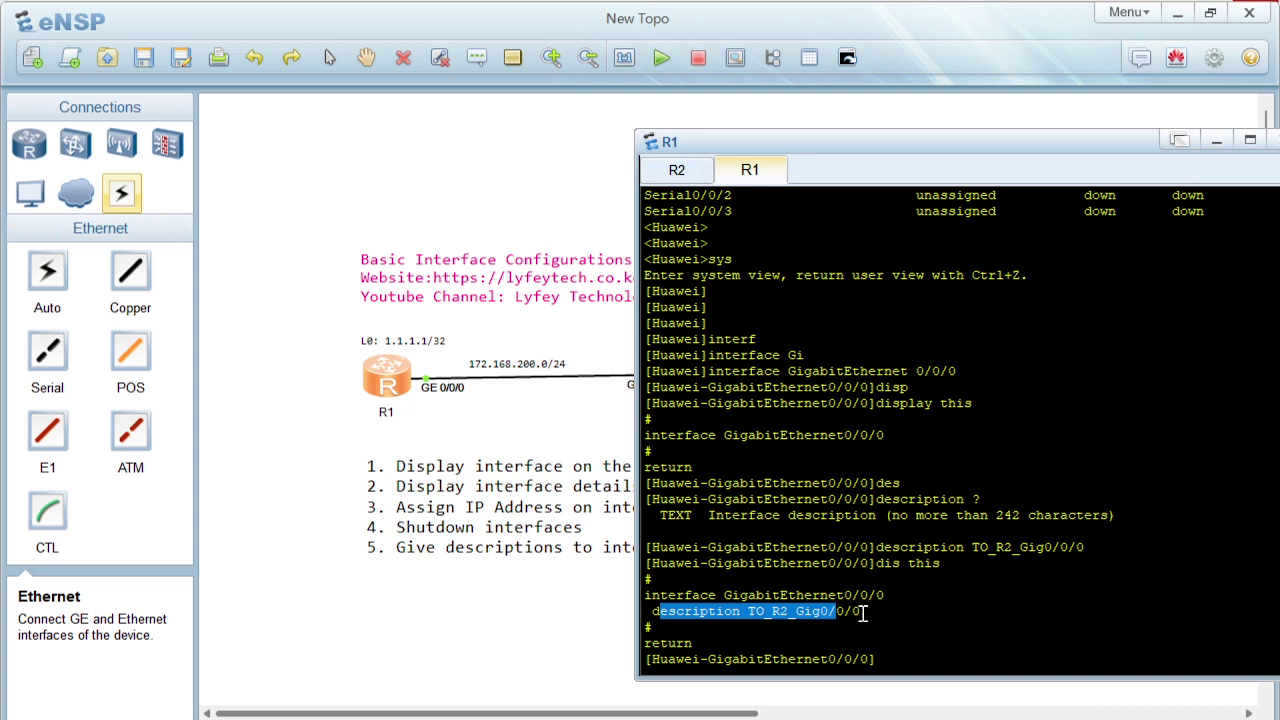
left_click(918, 599)
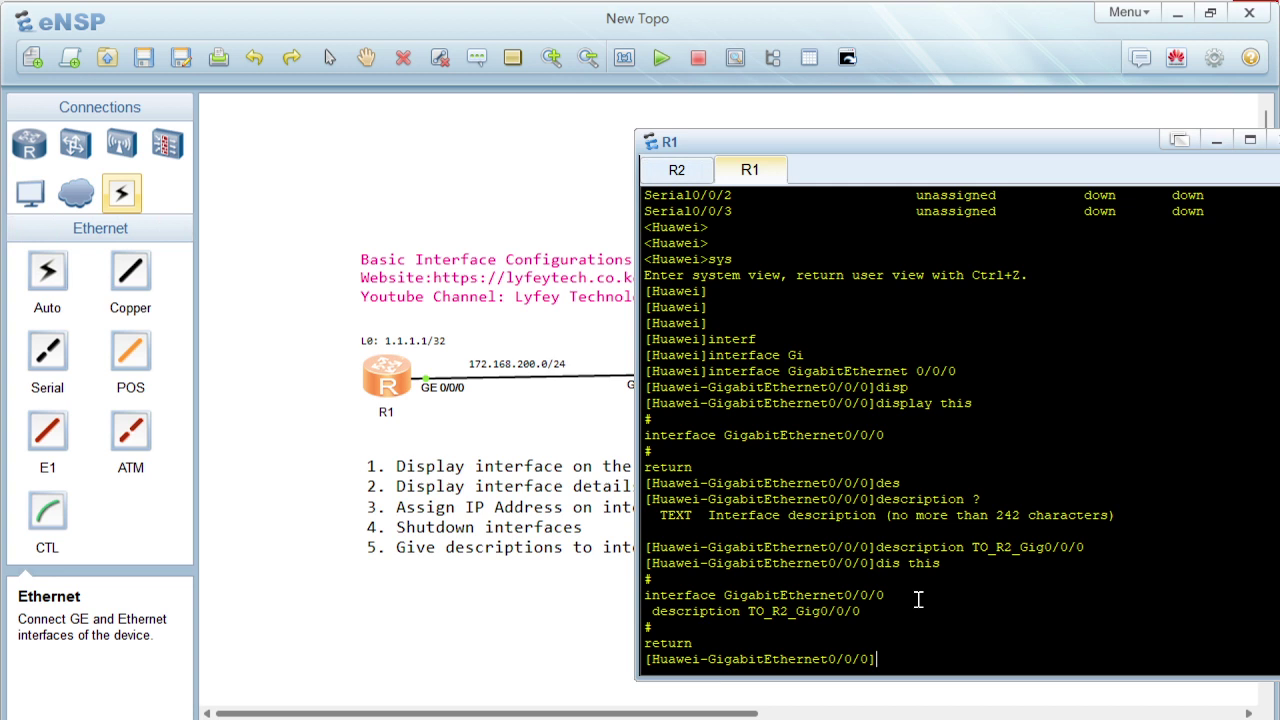
Shut down GigabitEthernet0/0/0 on R1 and check its configuration with dis this
type("shu")
key("Tab")
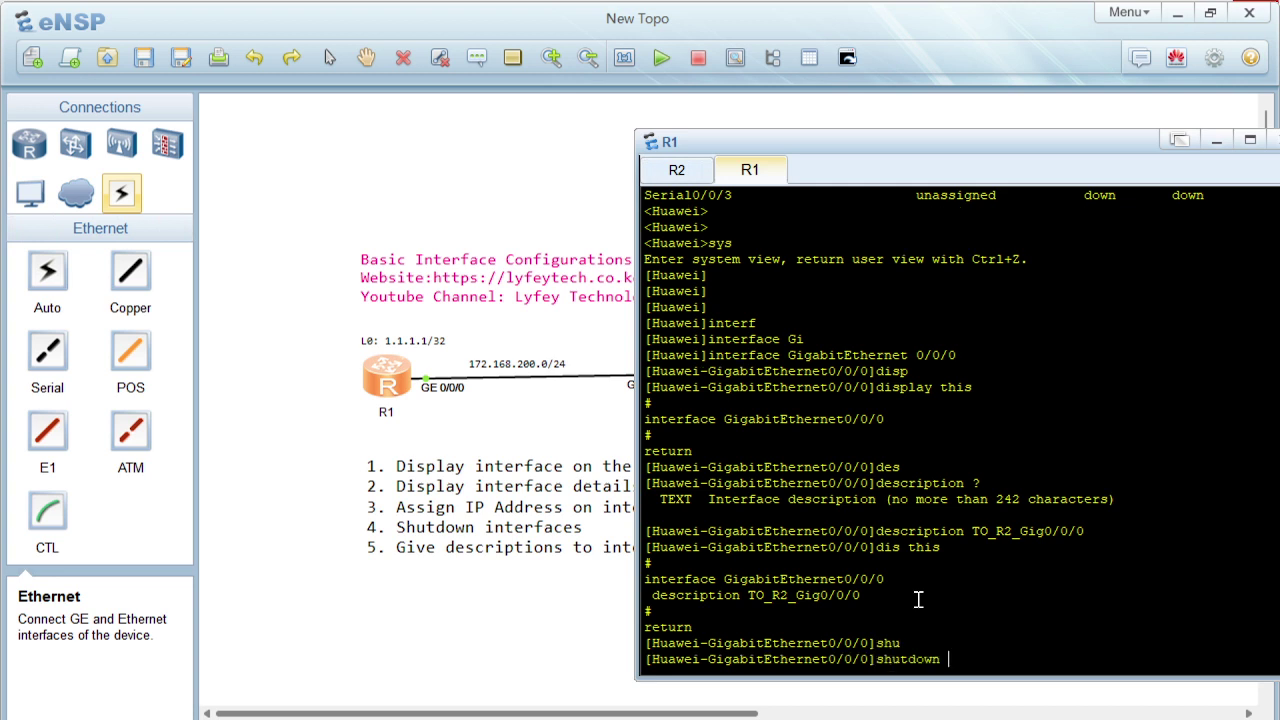
key("Return")
type("dis t")
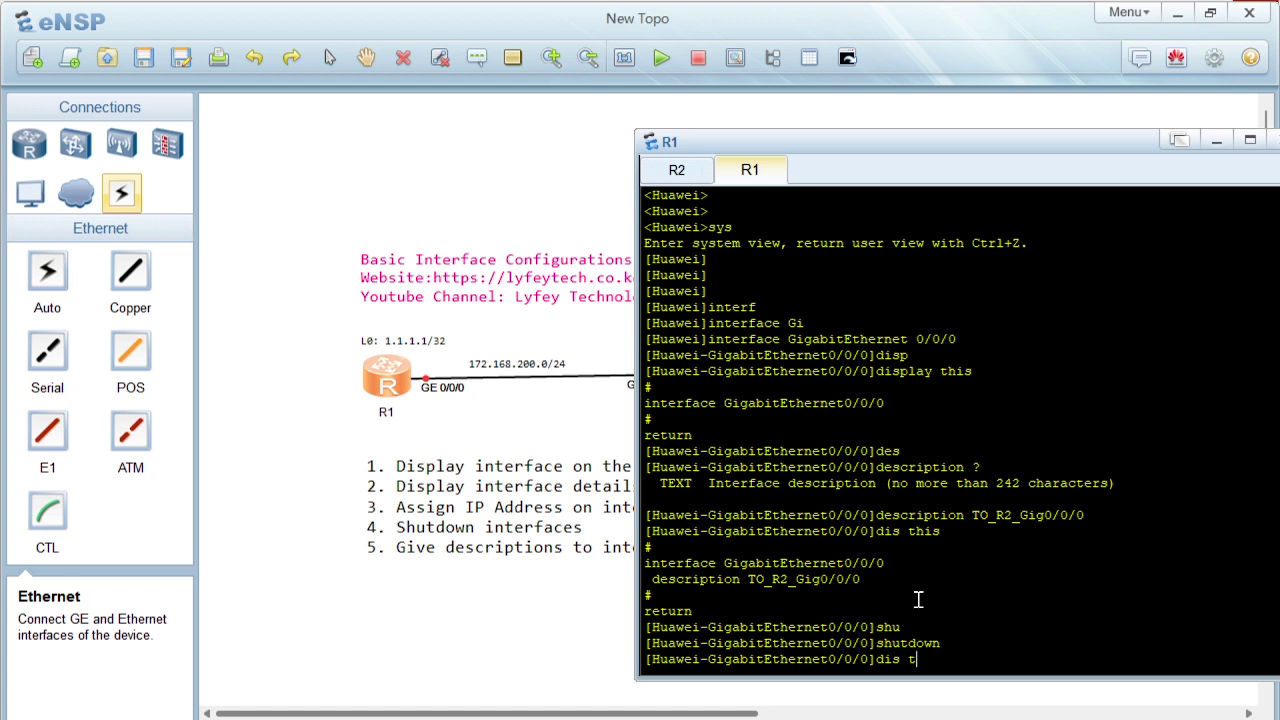
type("his")
key("Return")
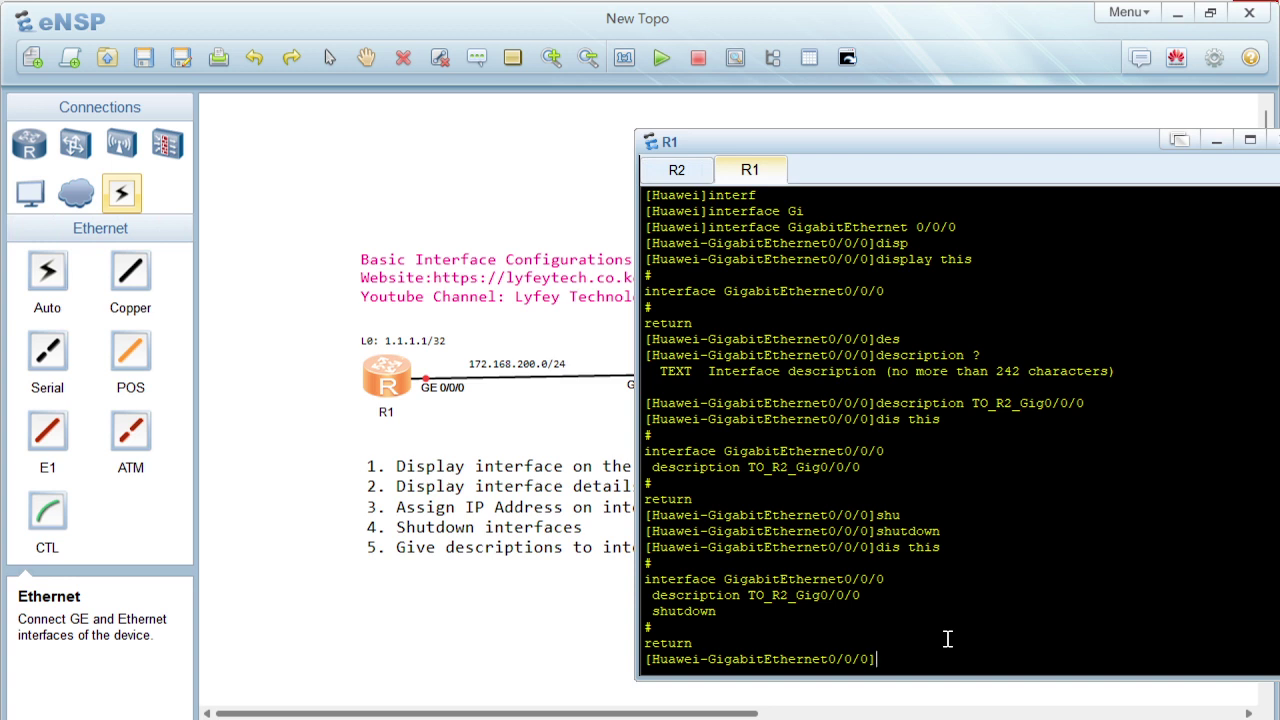
Re-enable GigabitEthernet0/0/0 with the undo shutdown command
type("undo shu")
key("Tab")
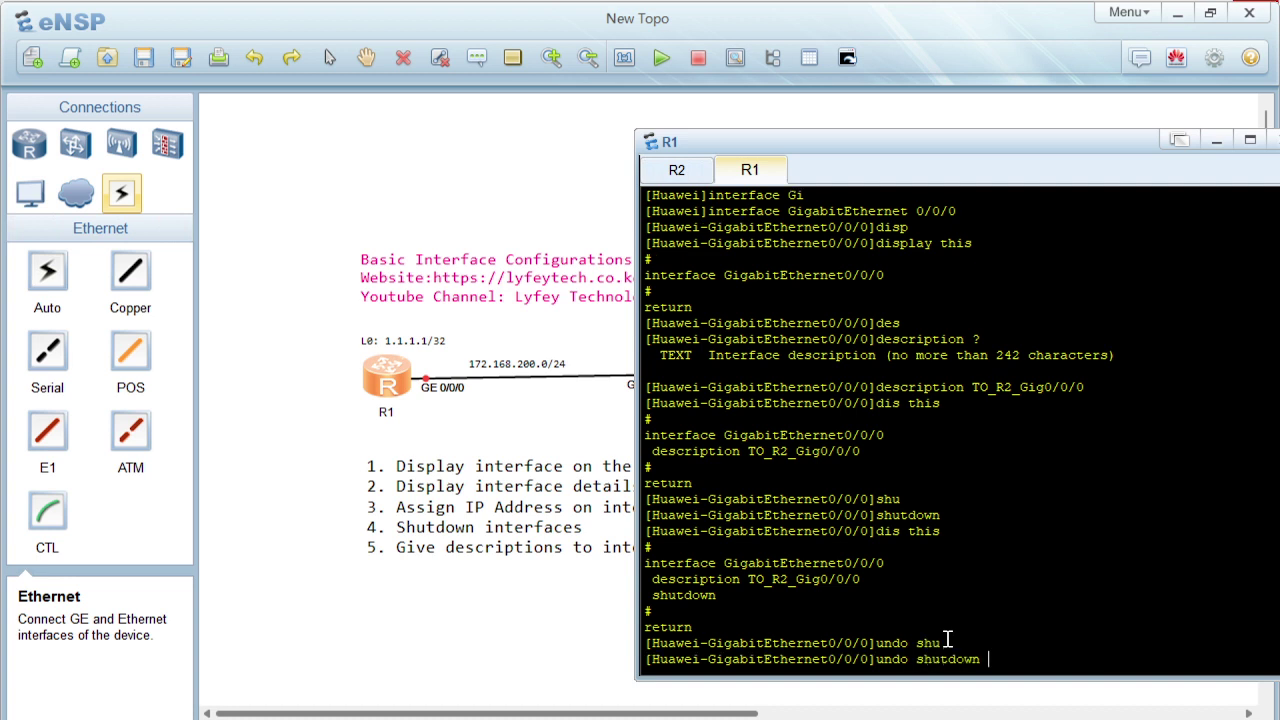
key("Return")
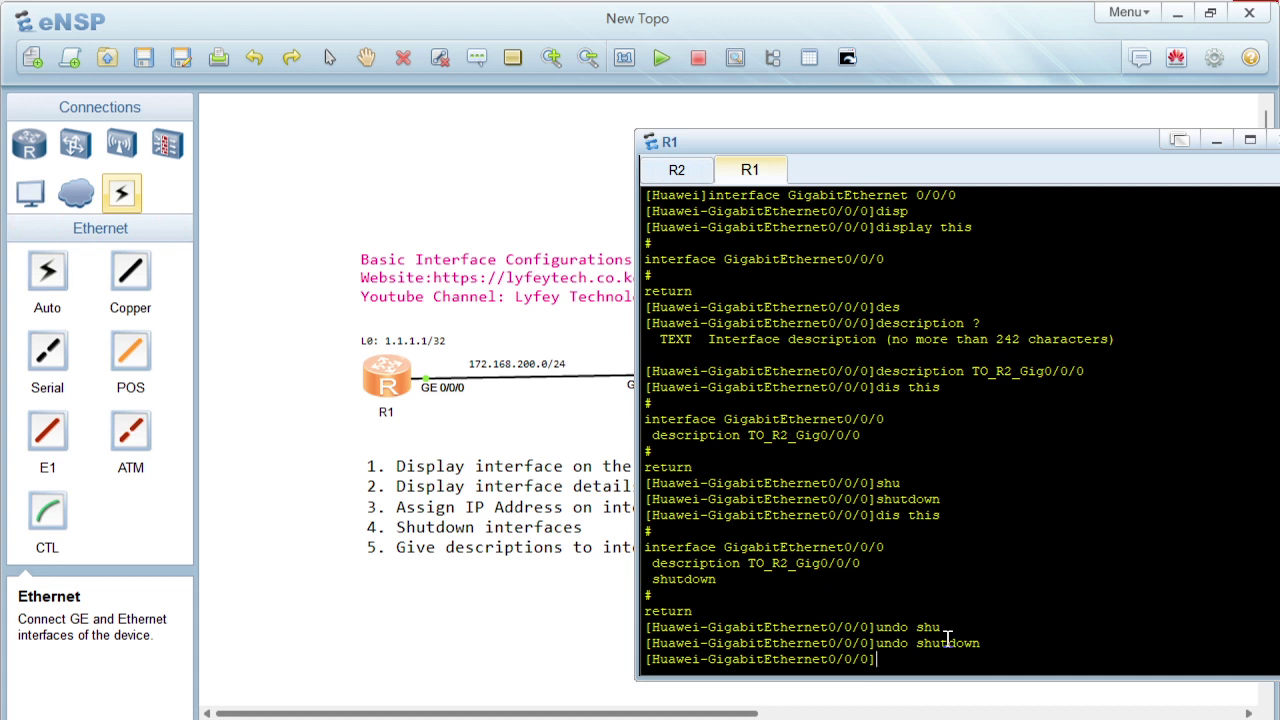
Display the help for the ip address command on GigabitEthernet0/0/0 and examine the X.X.X.X address option
type("ip ad")
key("Tab")
type("?")
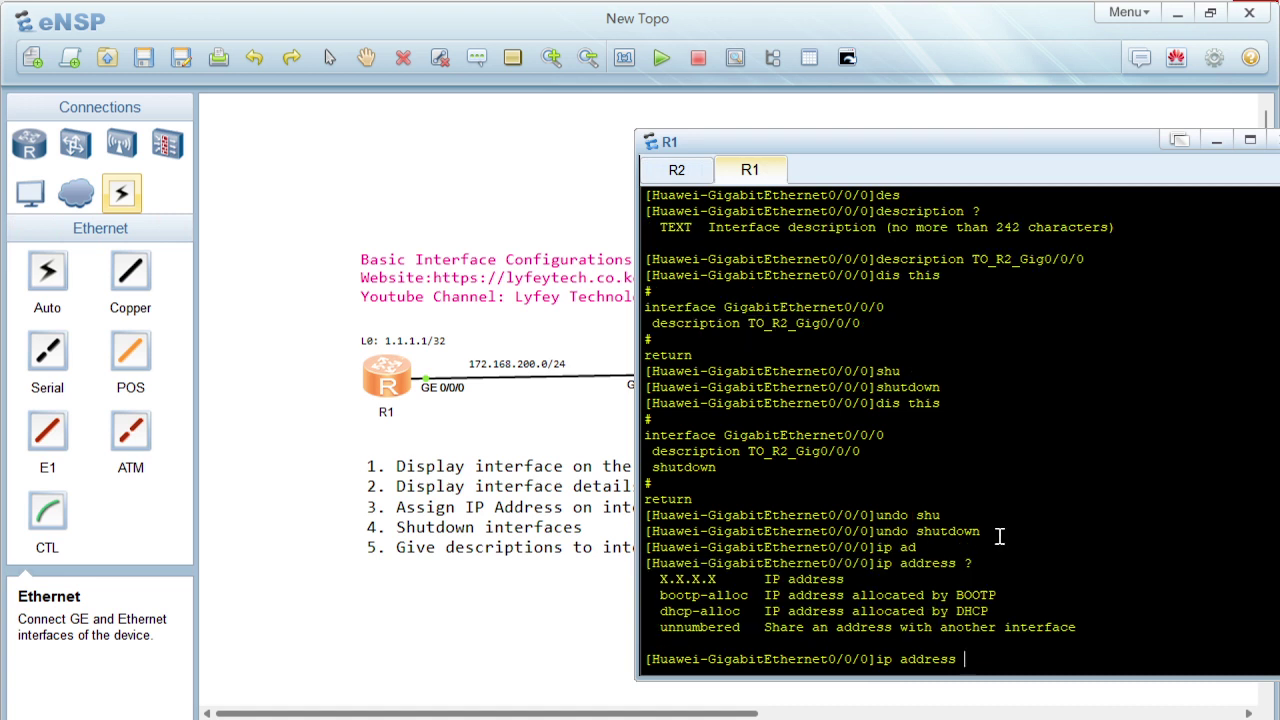
left_click_drag(660, 578, 729, 578)
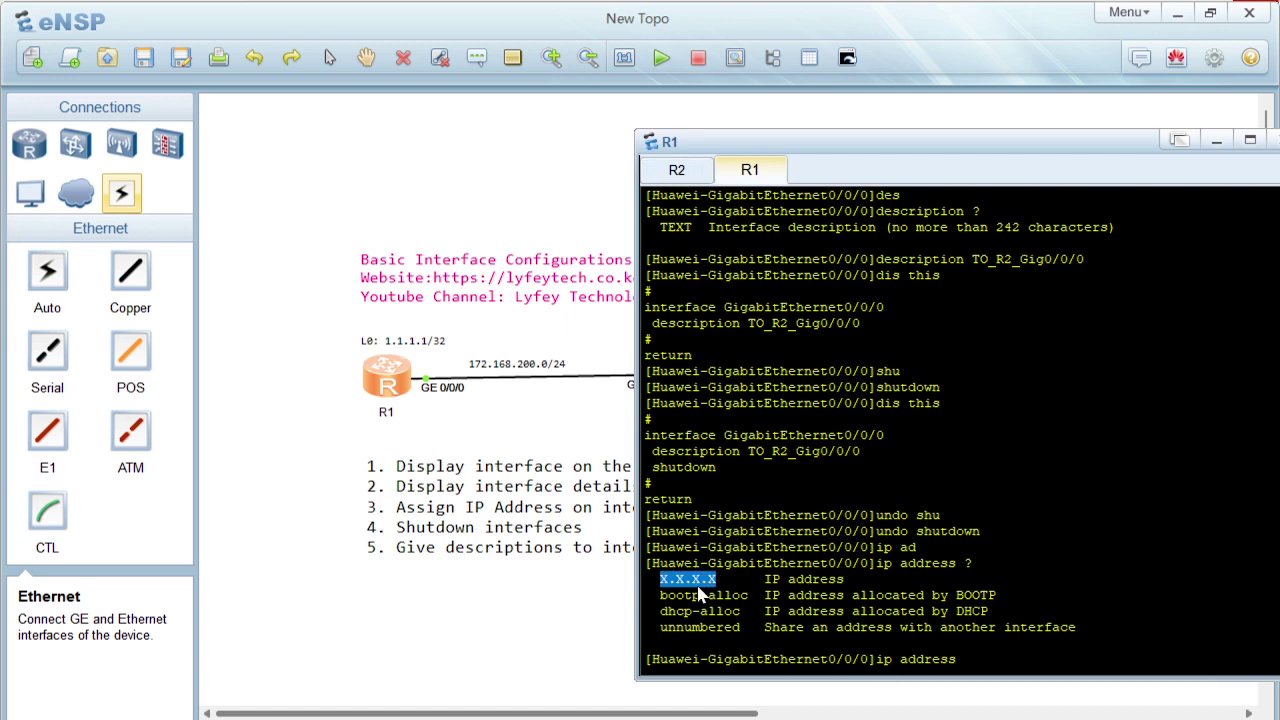
left_click(852, 594)
Assign IP address 172.168.200.1 with mask 255.255.255.0 to GigabitEthernet0/0/0, checking the help for the mask formats
type("1")
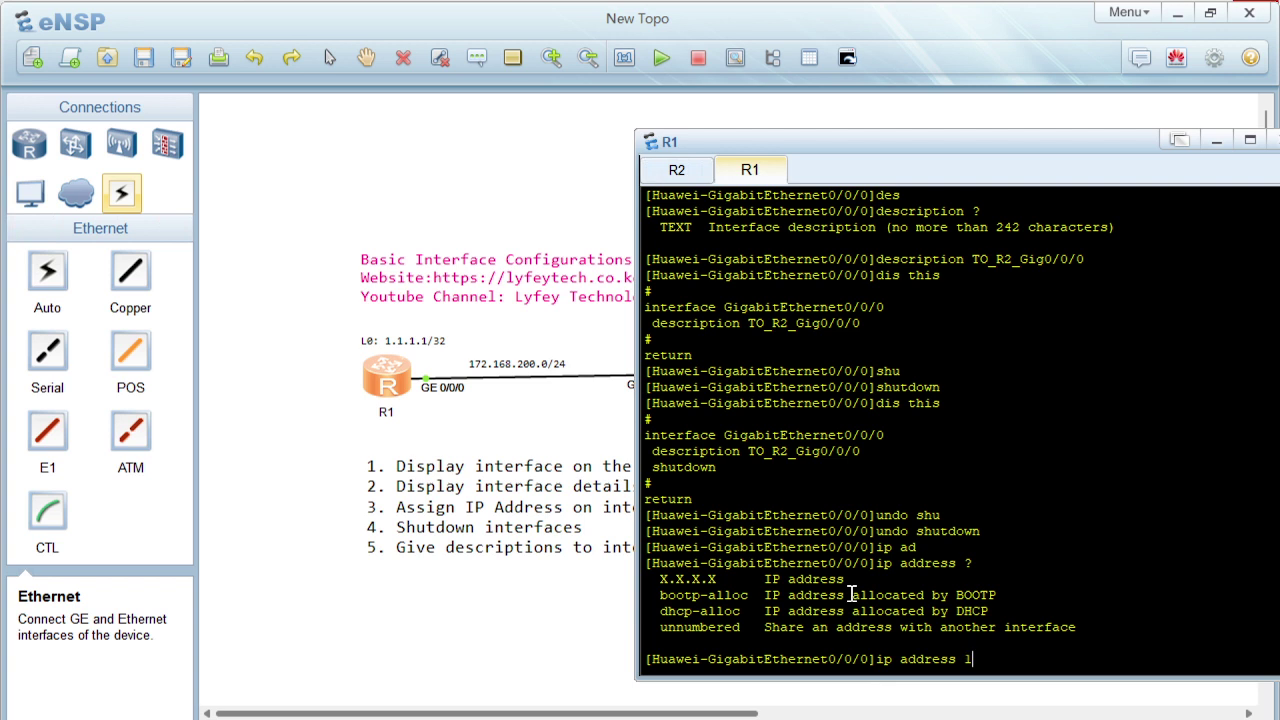
type("72.168.200.1 ?")
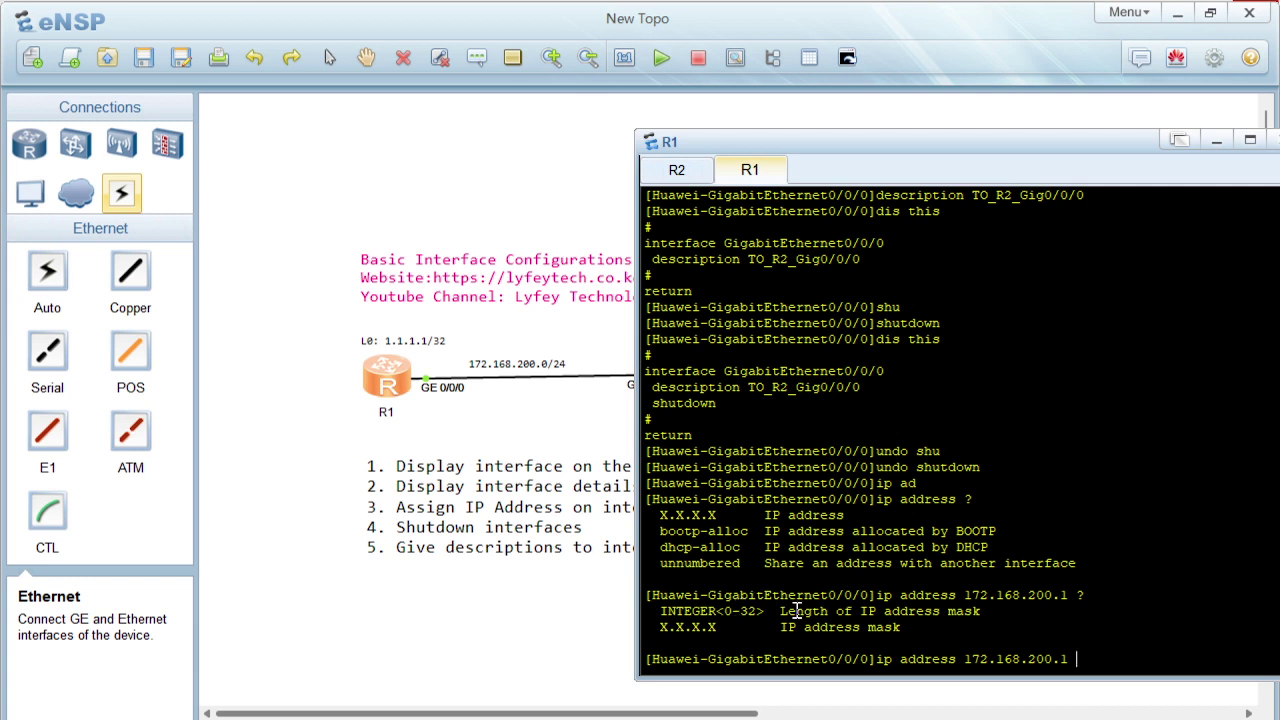
left_click_drag(780, 610, 979, 612)
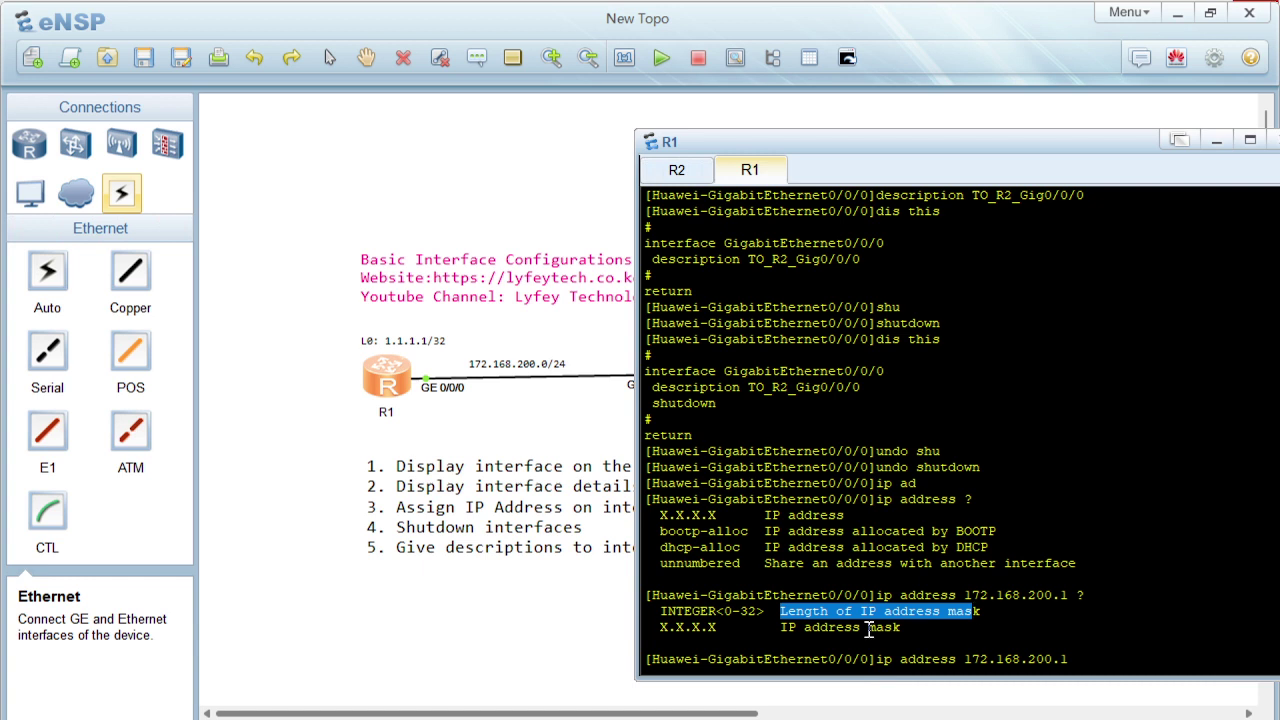
left_click(824, 632)
left_click_drag(659, 627, 720, 627)
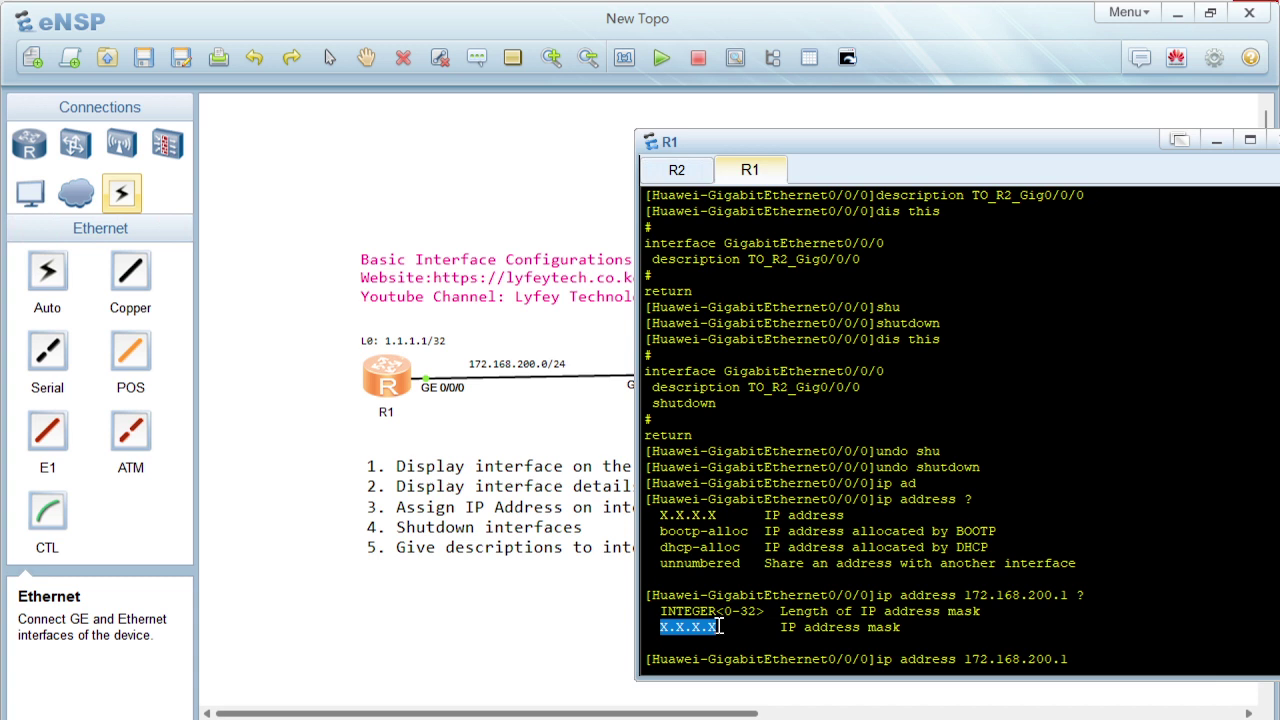
left_click(685, 636)
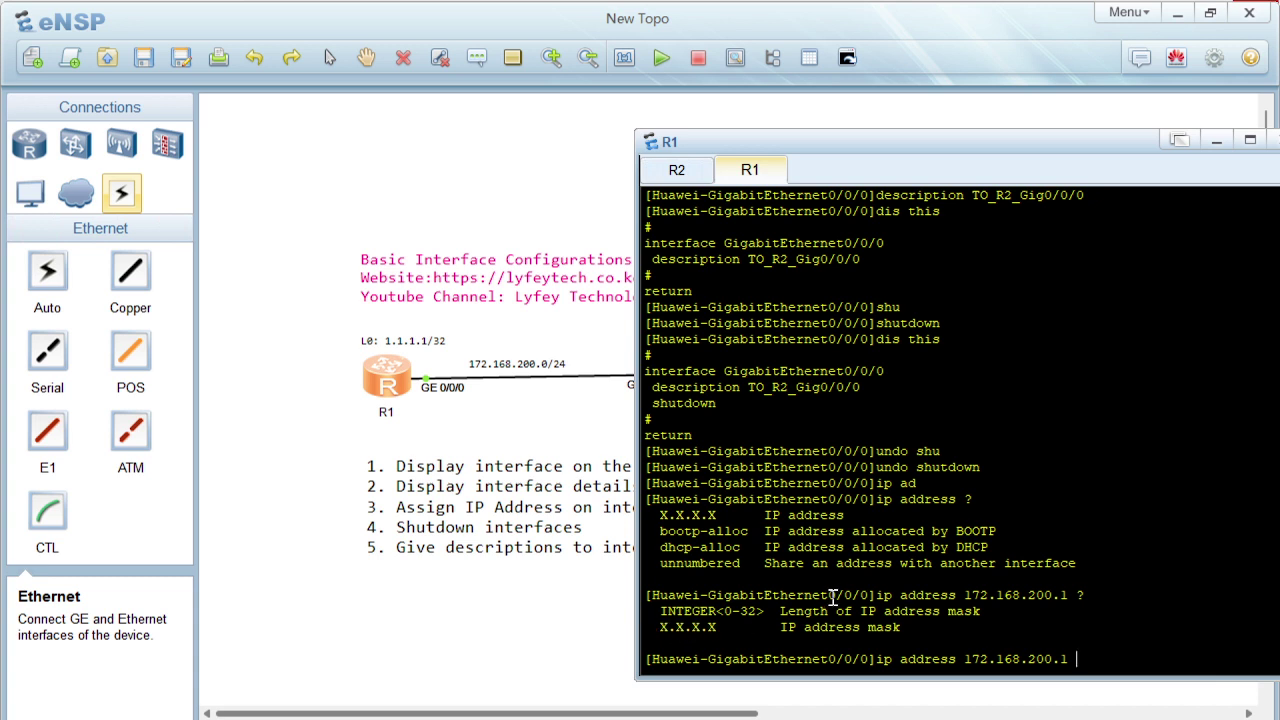
type("255.255.255.0")
key("Return")
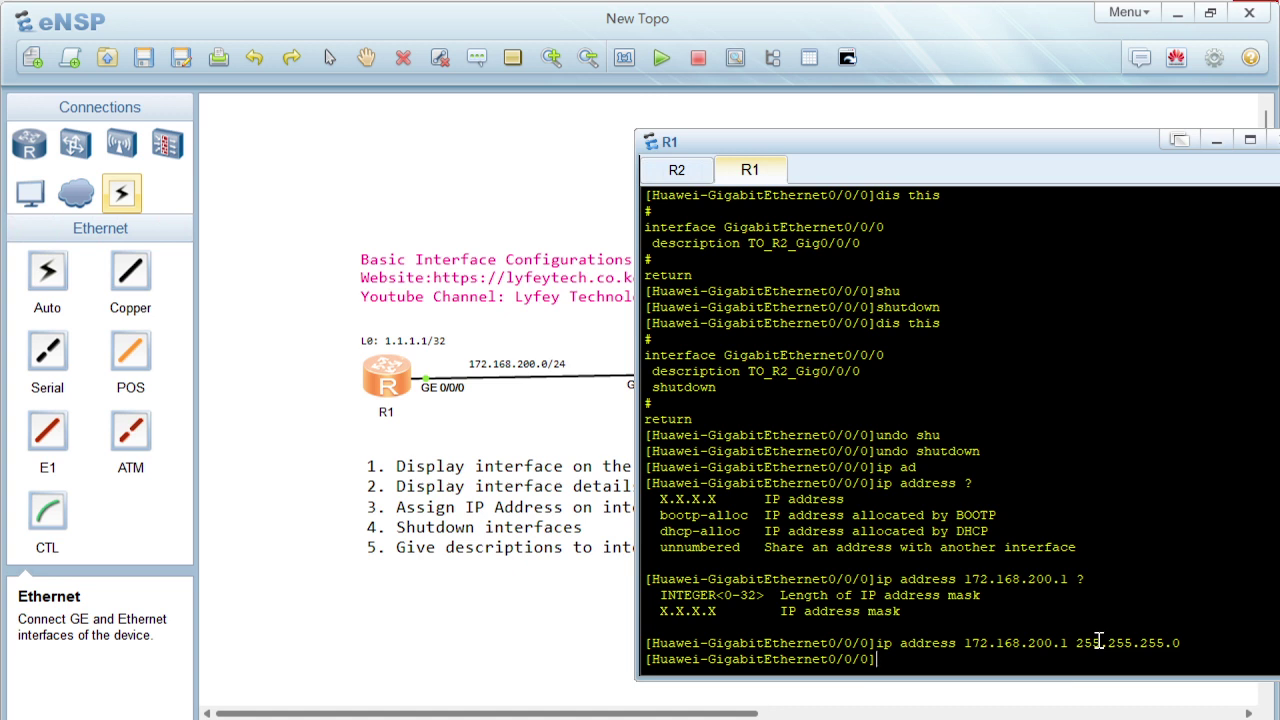
Run dis this on GigabitEthernet0/0/0 and check the description and IP address lines
type("dis this")
key("Return")
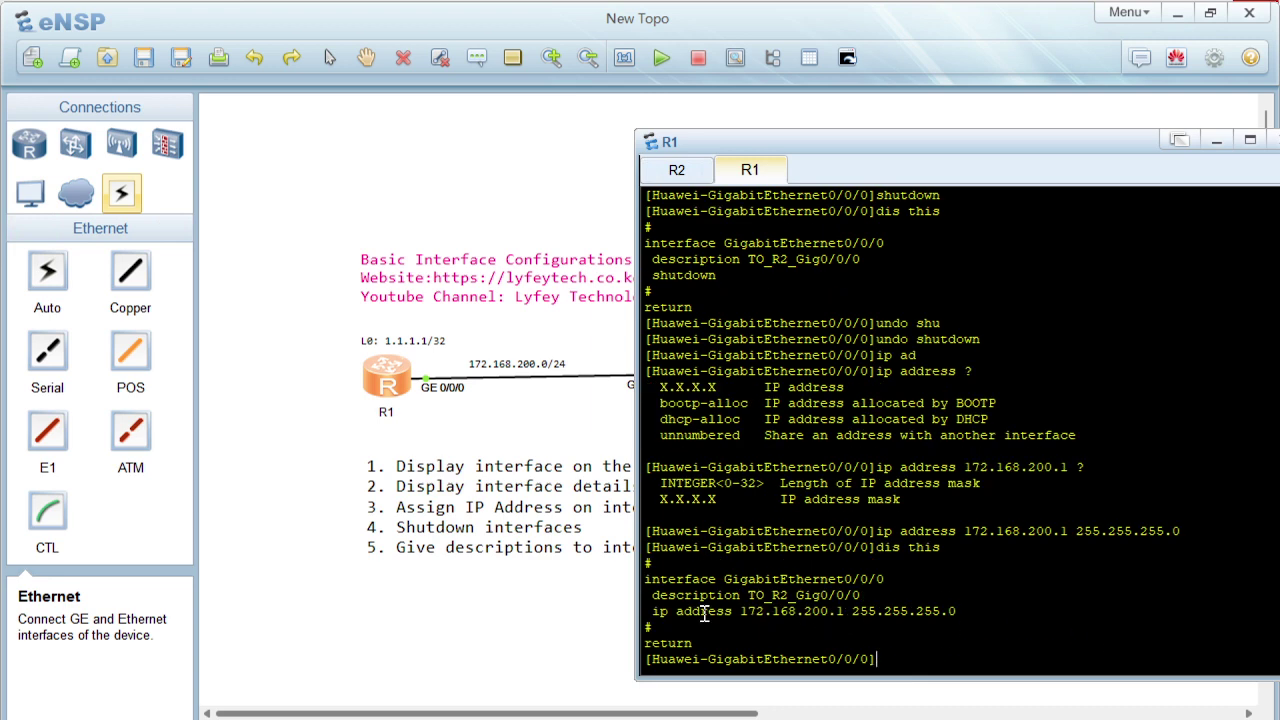
left_click_drag(647, 595, 846, 596)
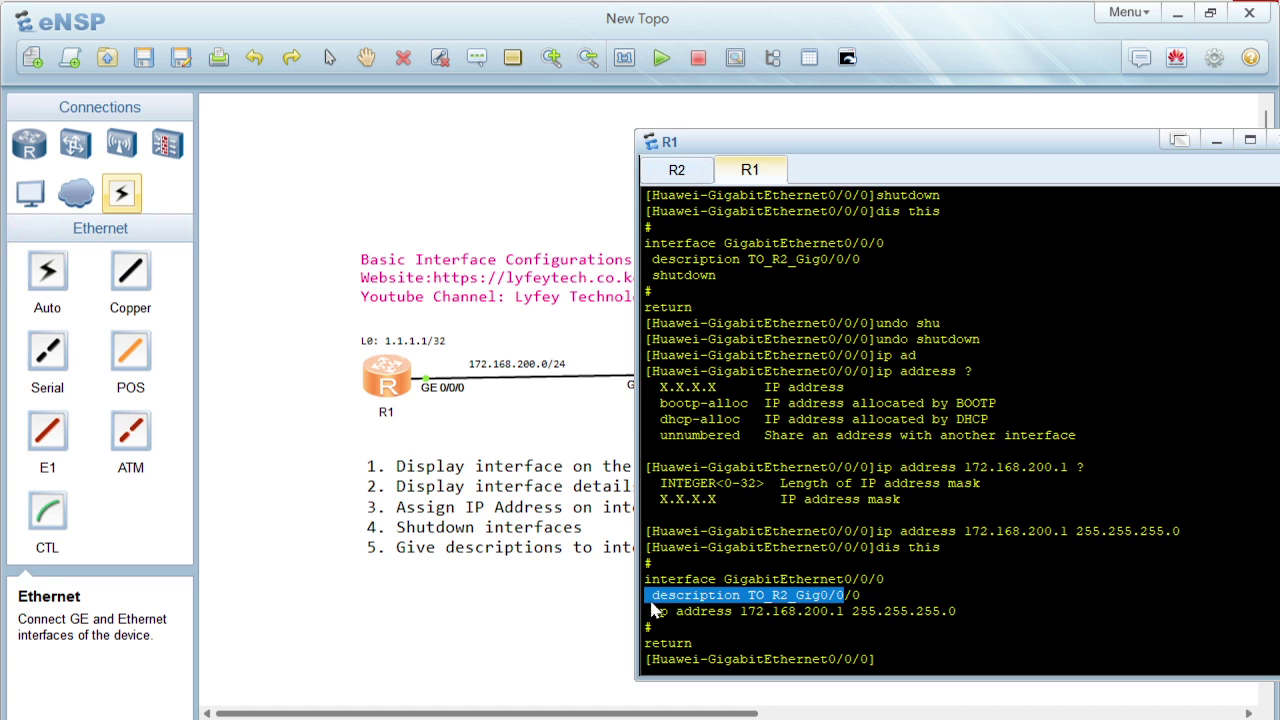
left_click_drag(652, 610, 966, 610)
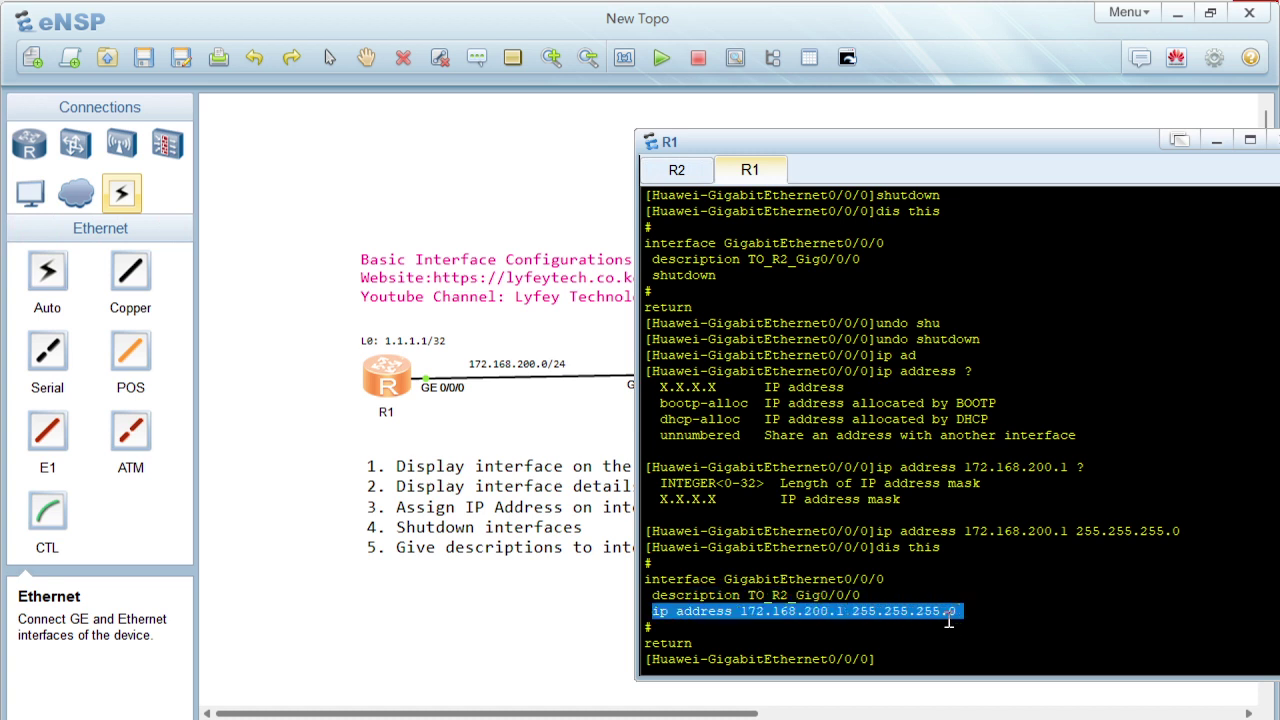
left_click(949, 619)
Remove the IP address from GigabitEthernet0/0/0 with undo ip address and check the configuration with dis this
type("u")
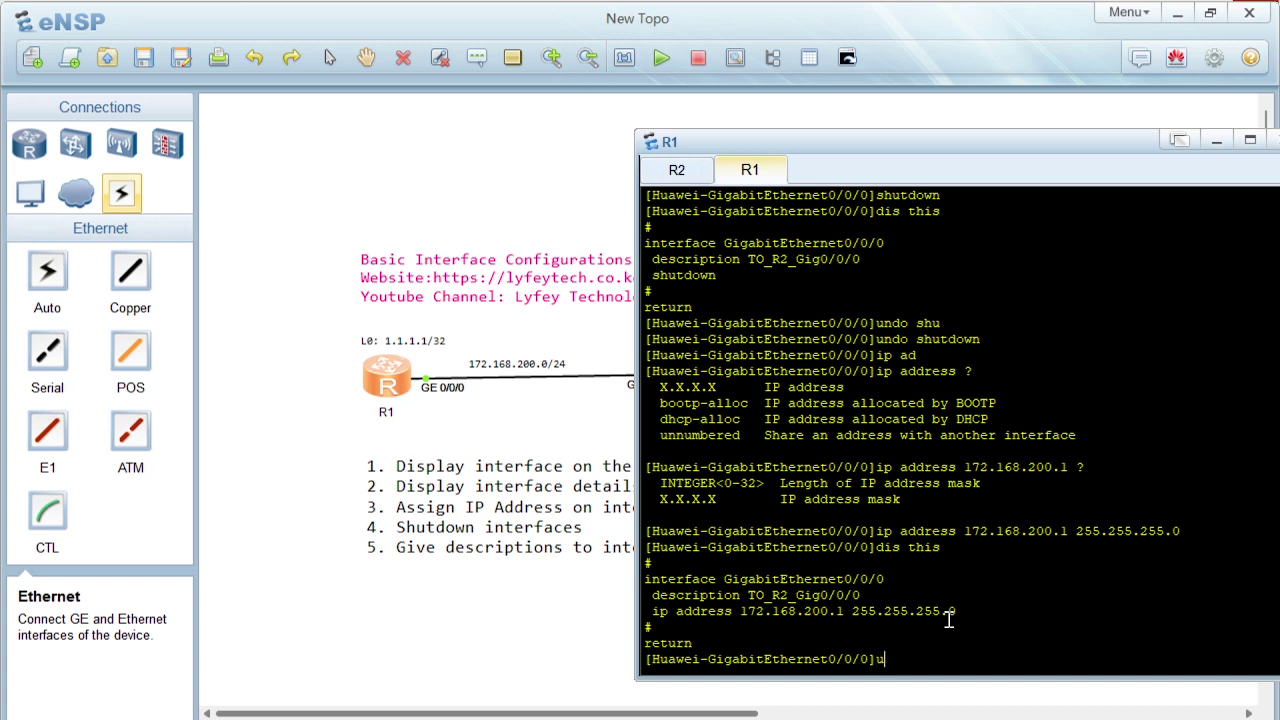
type("ndo ip ad")
key("Tab")
key("Return")
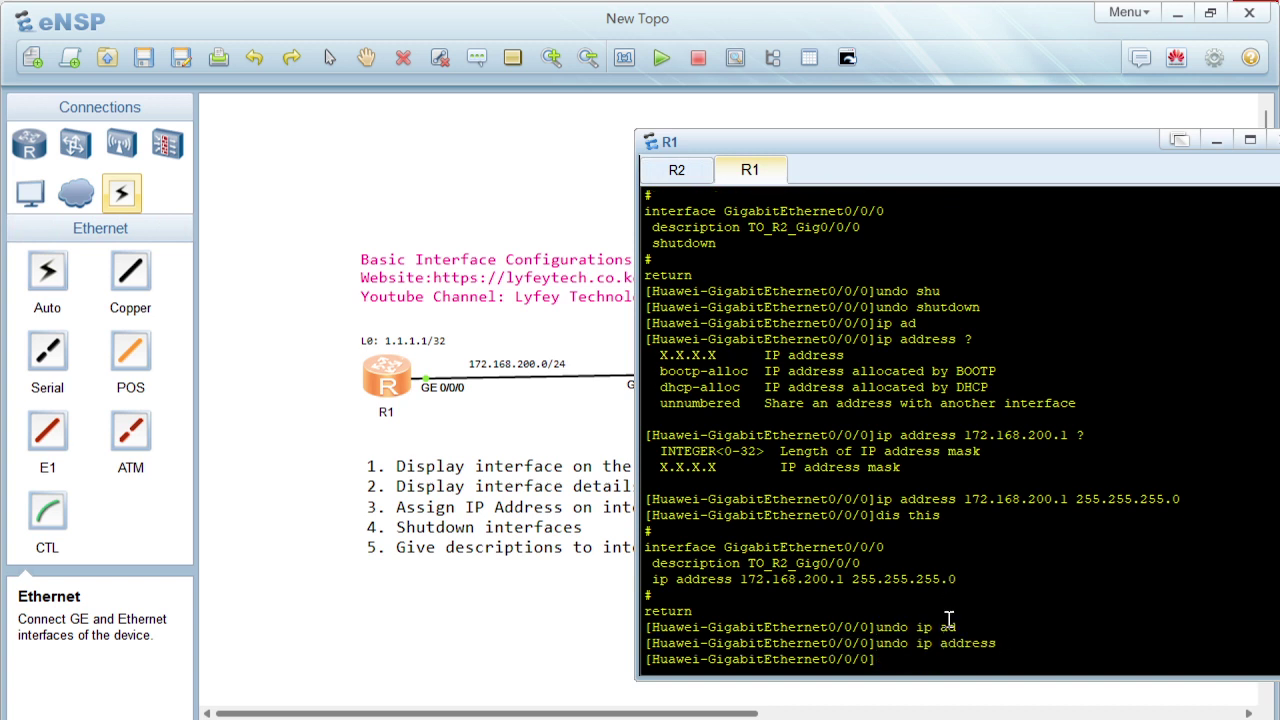
type("dis this")
key("Return")
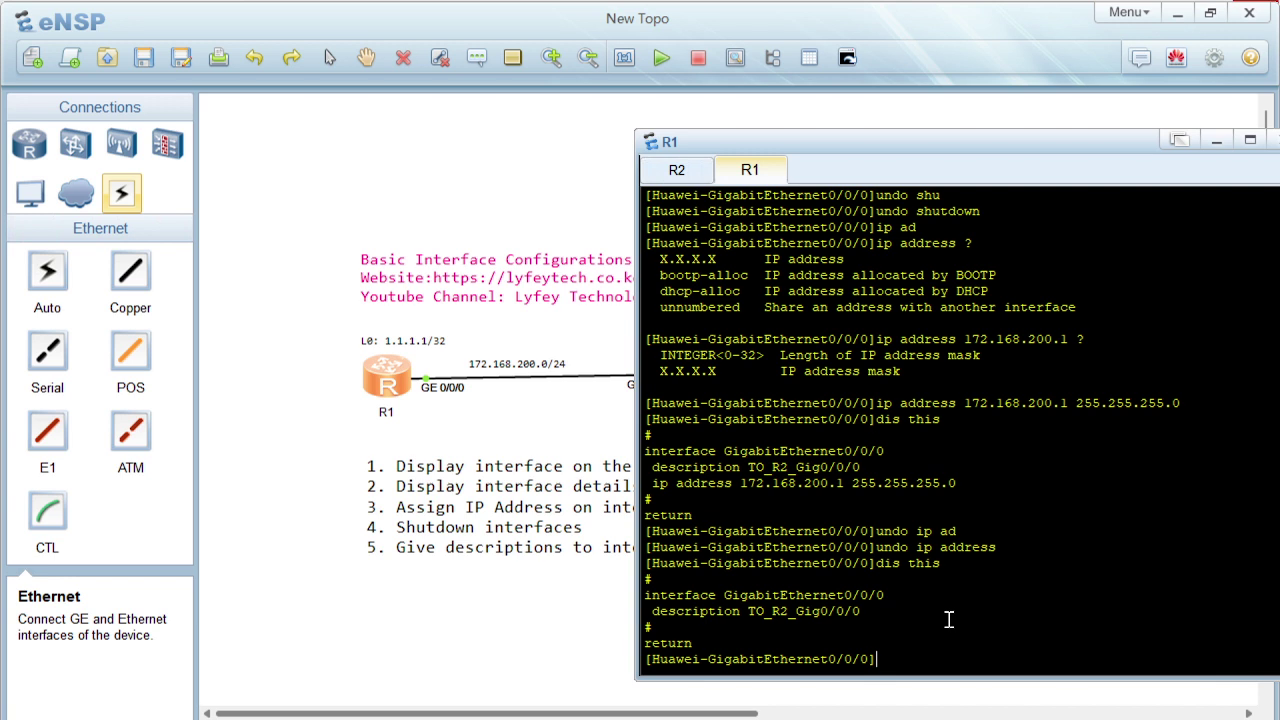
Assign IP address 172.168.200.1 with mask length 24 to GigabitEthernet0/0/0 and check it with dis this
type("ip add")
key("Tab")
type("172.168")
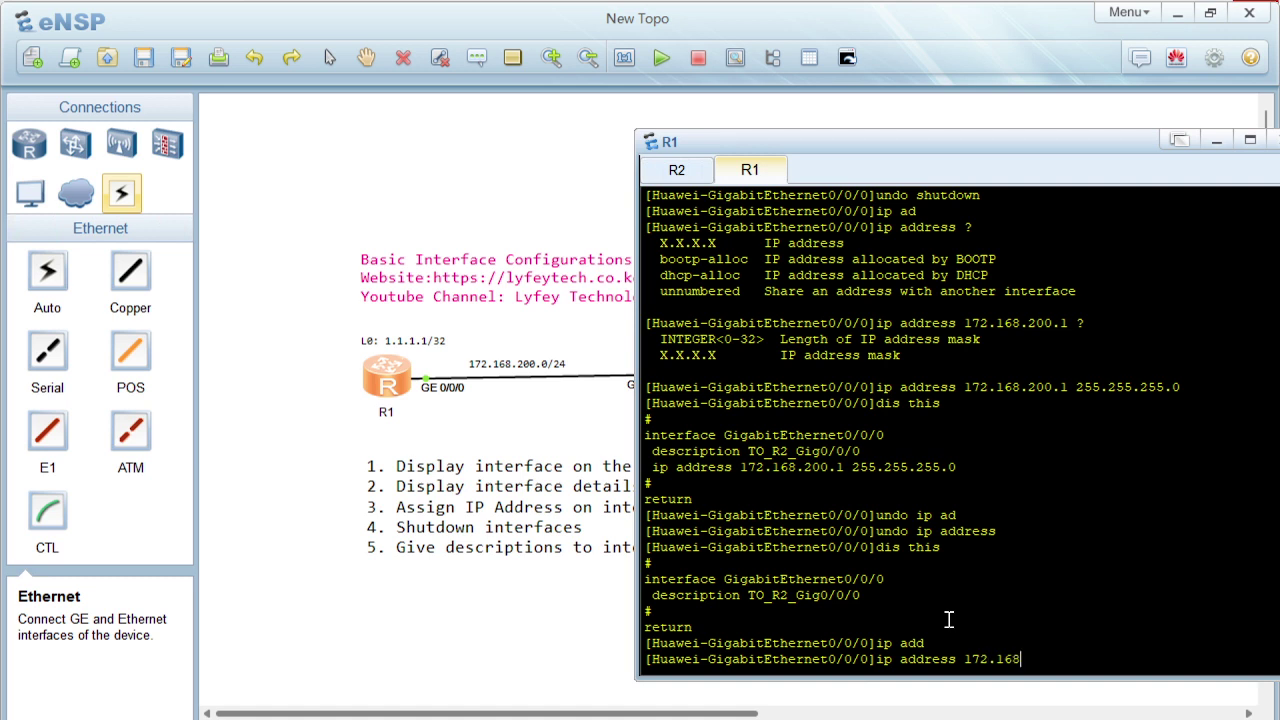
type(".200.1 ?")
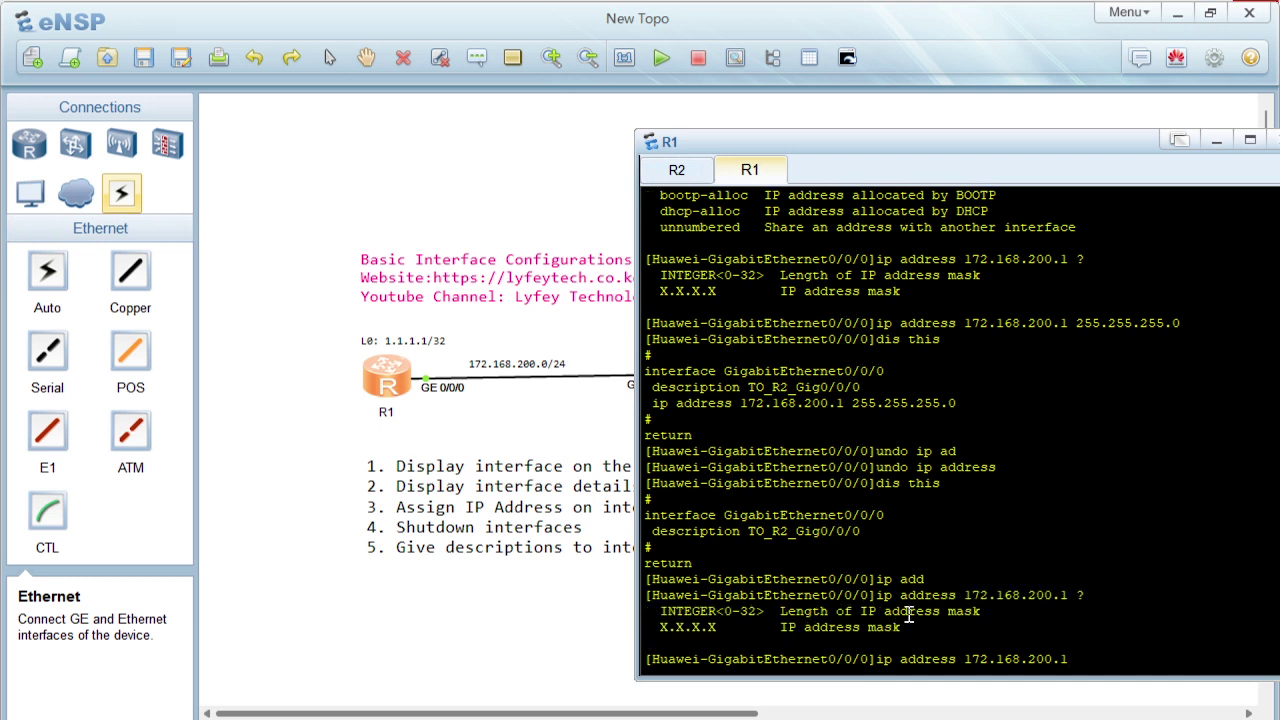
type("24")
key("Return")
type("dis this")
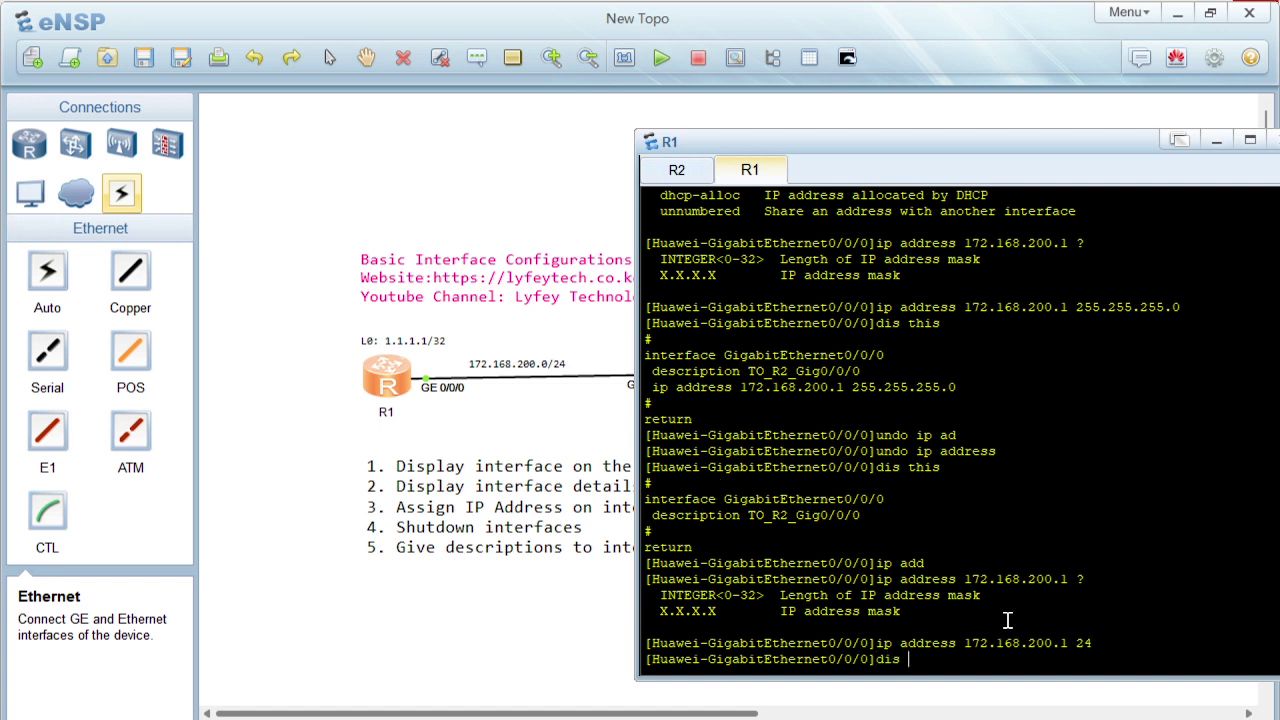
key("Return")
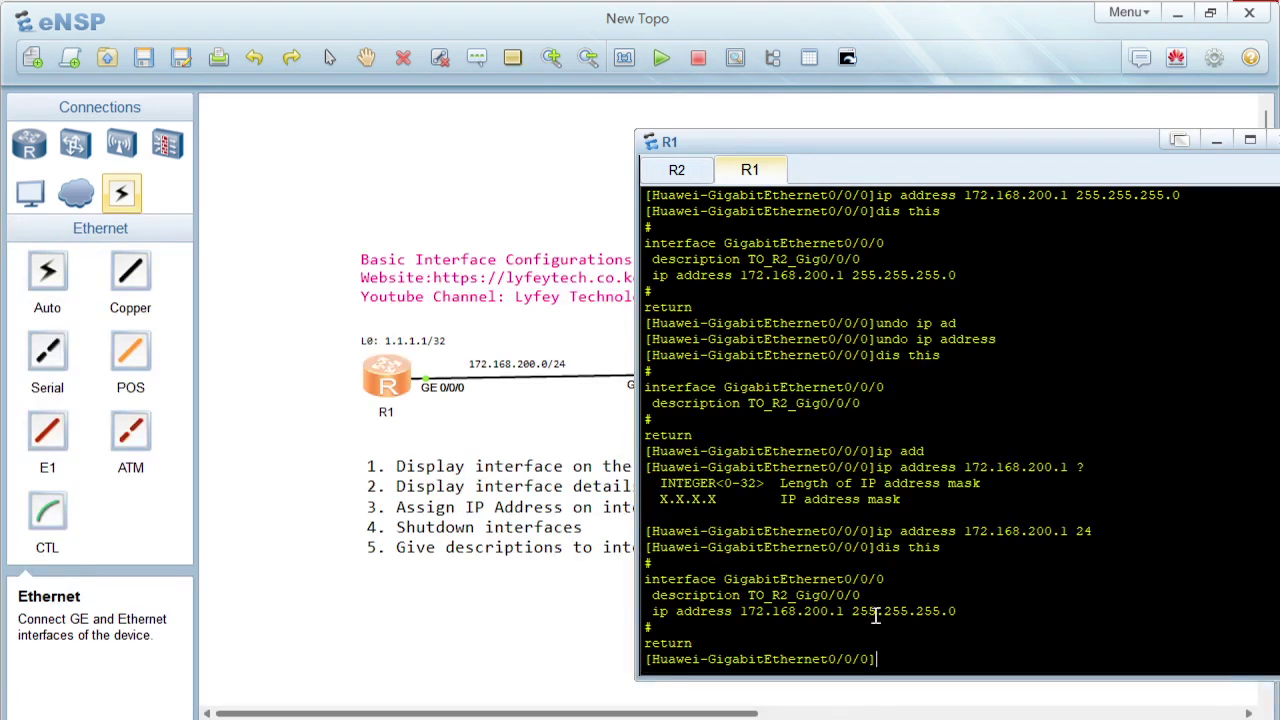
Check the subnet mask and the description line in the dis this output for GigabitEthernet0/0/0
left_click_drag(852, 612, 945, 614)
left_click(945, 614)
left_click_drag(652, 596, 864, 594)
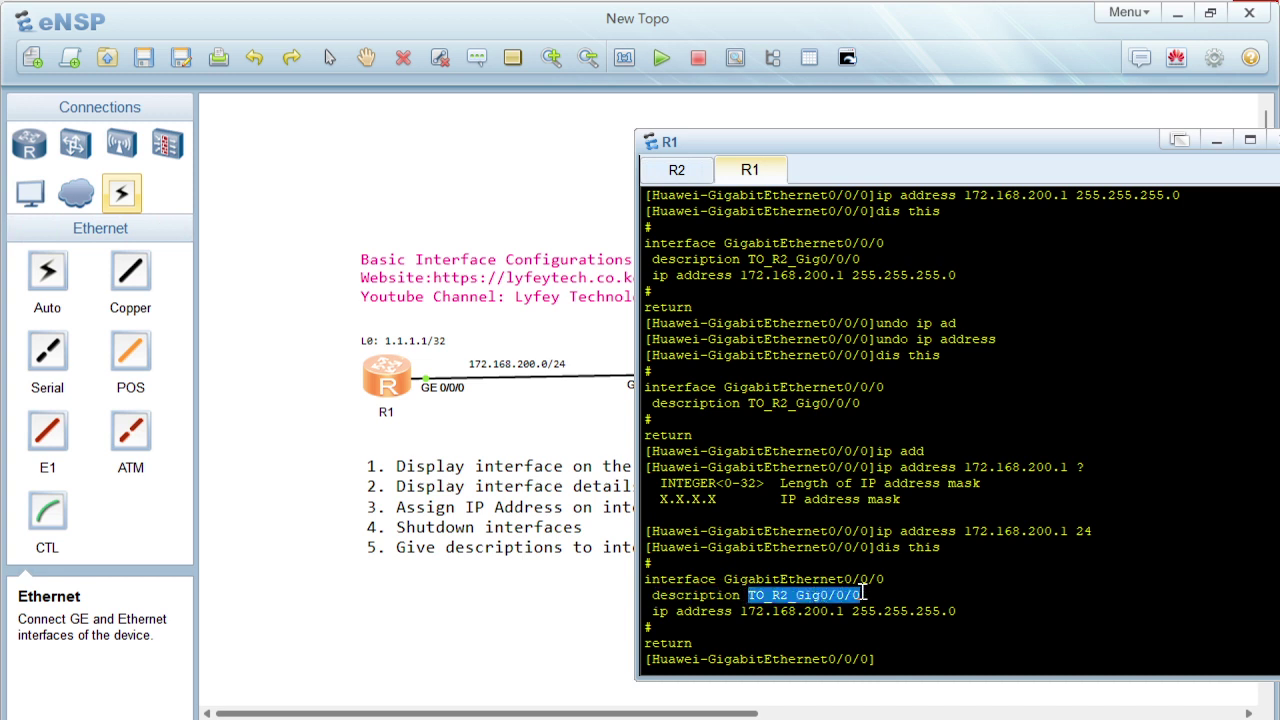
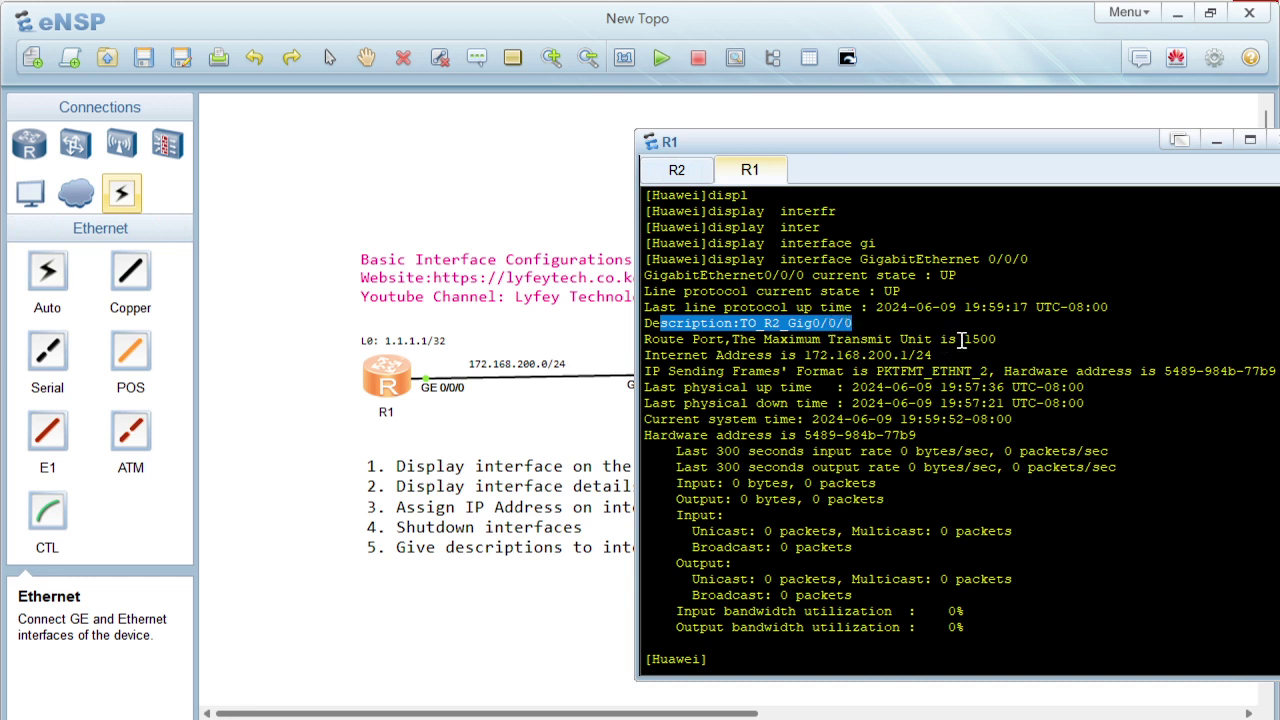
Examine the maximum transmit unit, internet address, traffic counters and bandwidth utilization in the GigabitEthernet 0/0/0 details
left_click_drag(963, 339, 1000, 339)
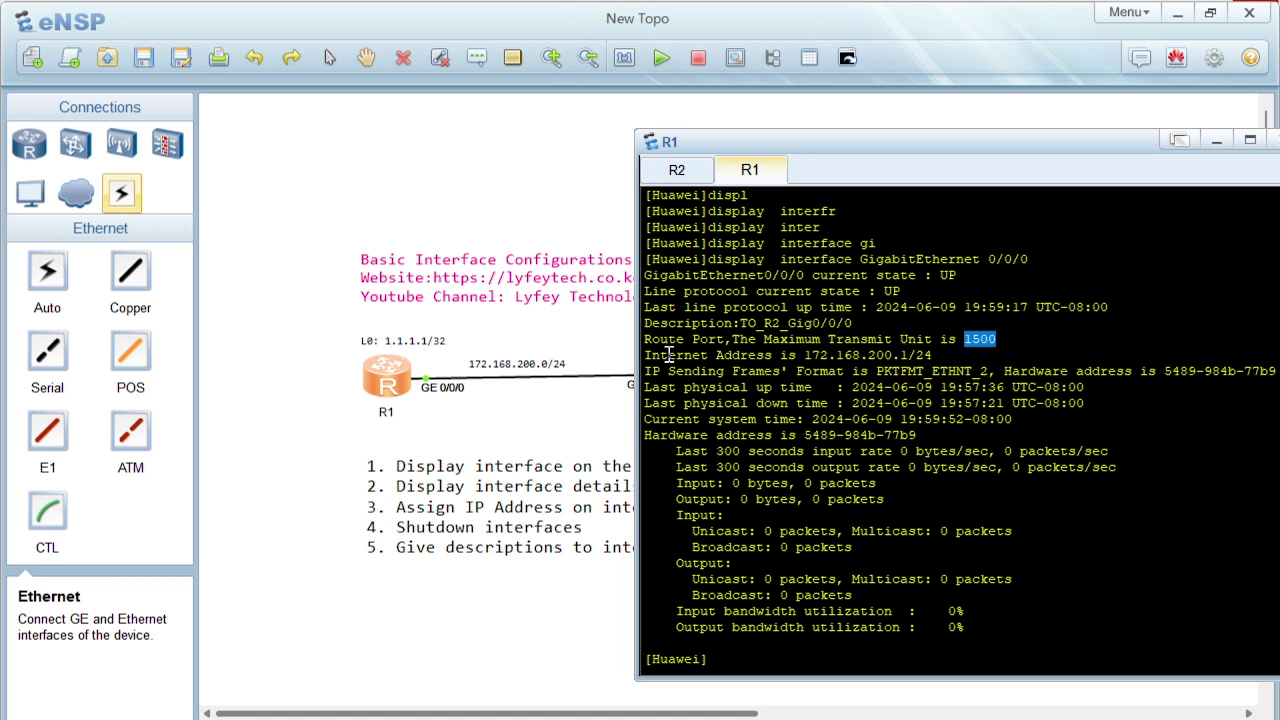
left_click_drag(668, 355, 940, 355)
left_click(860, 350)
left_click_drag(975, 626, 713, 441)
left_click(977, 567)
left_click_drag(965, 611, 708, 611)
Run display ip interface brief on R1 to list the interfaces with their IP addresses
left_click(1012, 661)
type("displ")
key("Tab")
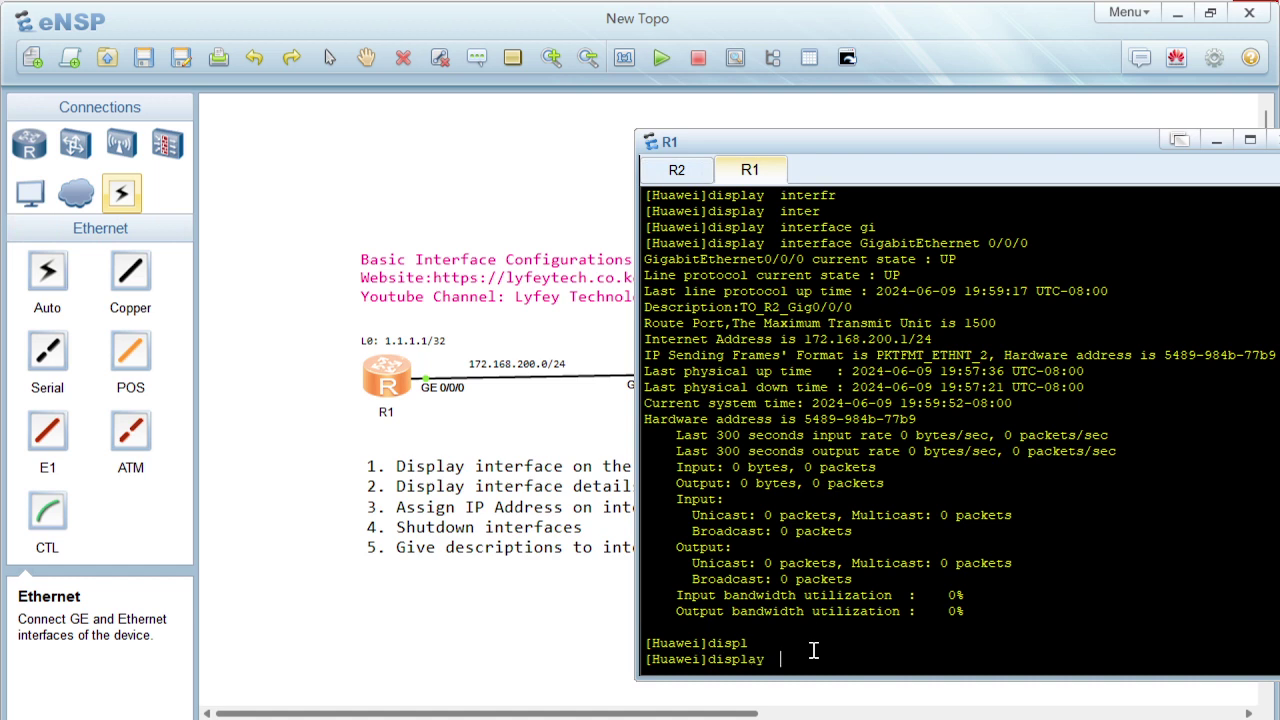
type("ip interf")
key("Tab")
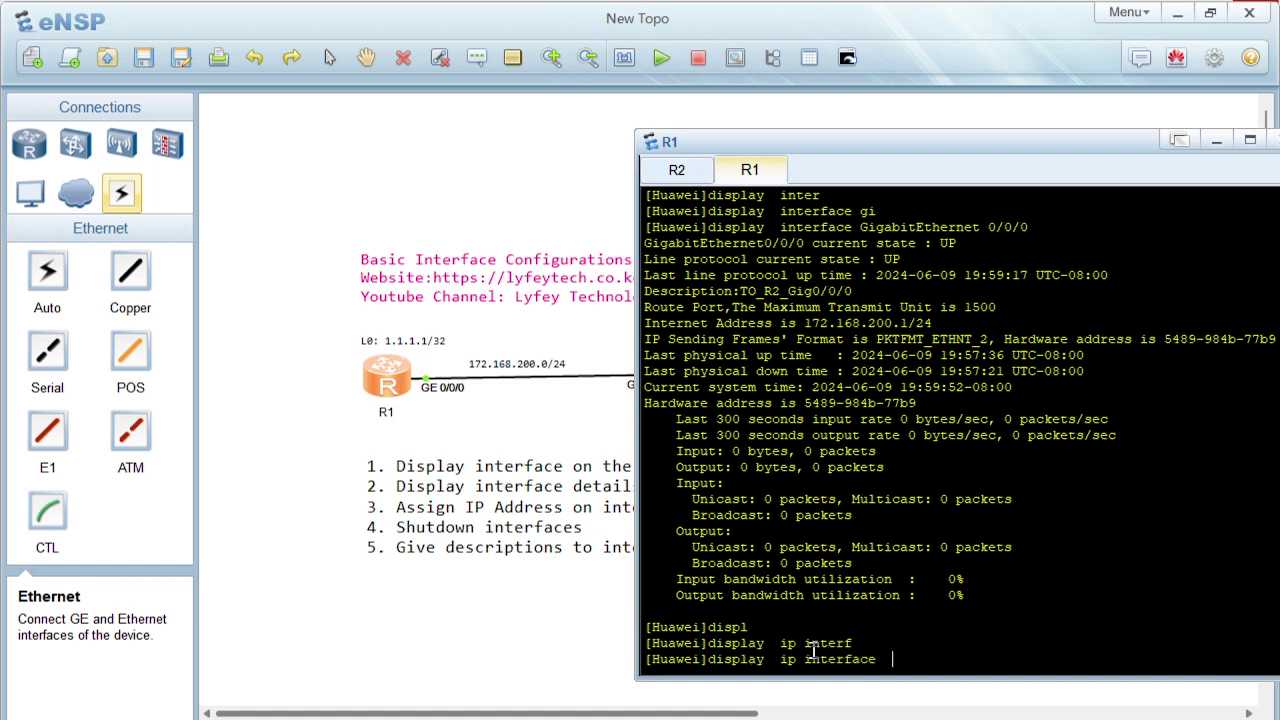
type("b")
key("Tab")
key("Return")
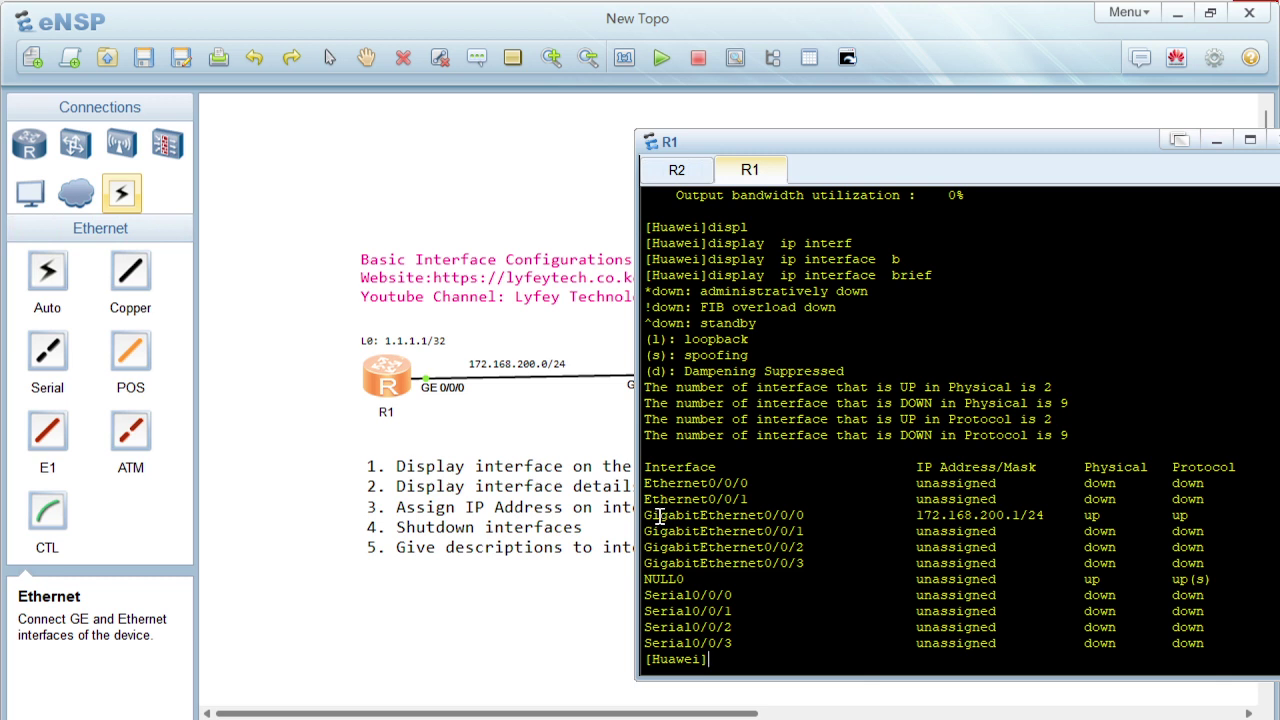
Compare the GigabitEthernet0/0/0 row with the rows for GigabitEthernet0/0/1 to 0/0/3, and return to an empty prompt
left_click_drag(659, 516, 1192, 514)
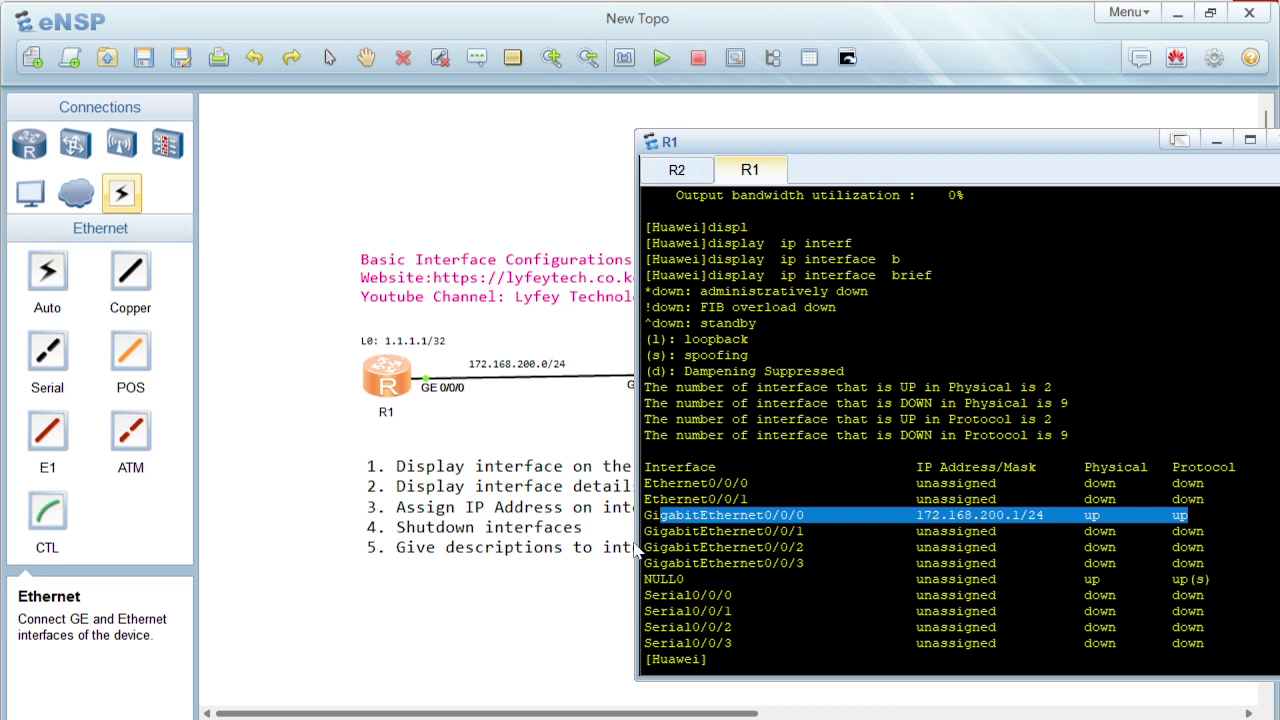
left_click_drag(651, 531, 1230, 560)
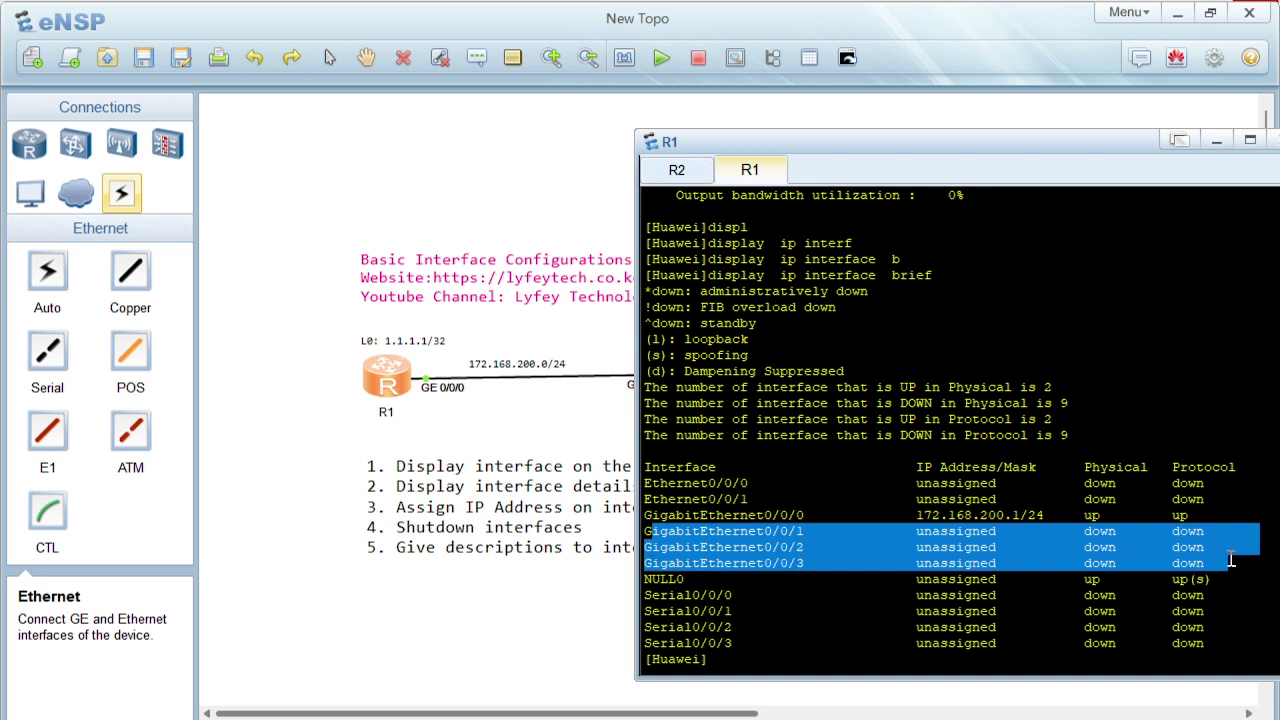
left_click(862, 580)
key("Return")
key("Return")
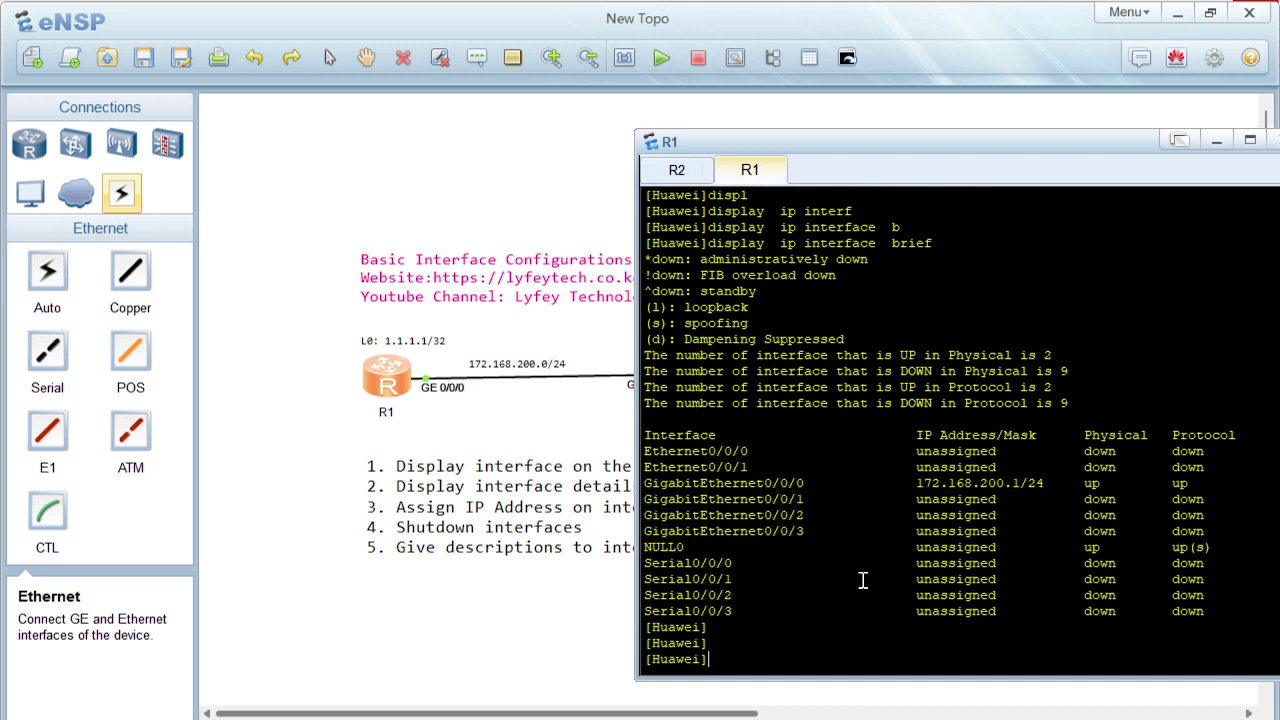
Enter the interface view of GigabitEthernet 0/0/0 on R1
type("interf")
key("Tab")
type("gi")
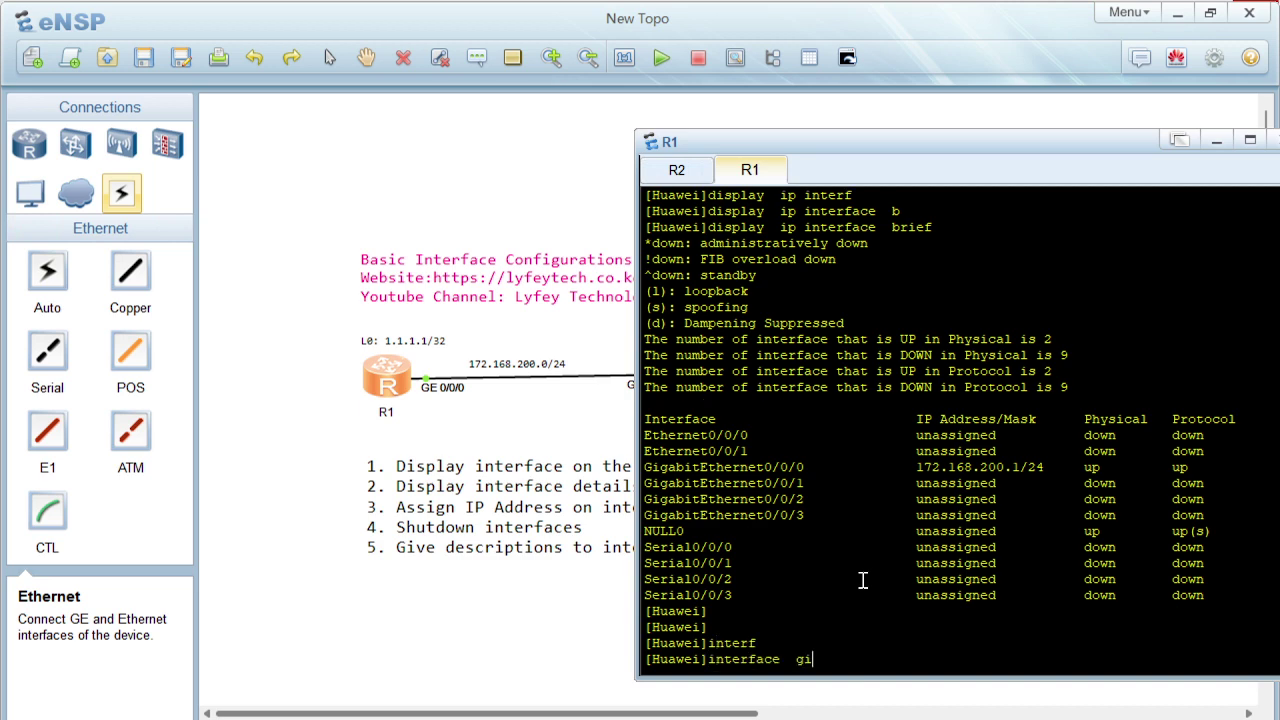
key("Tab")
type("0/0/0")
key("Return")
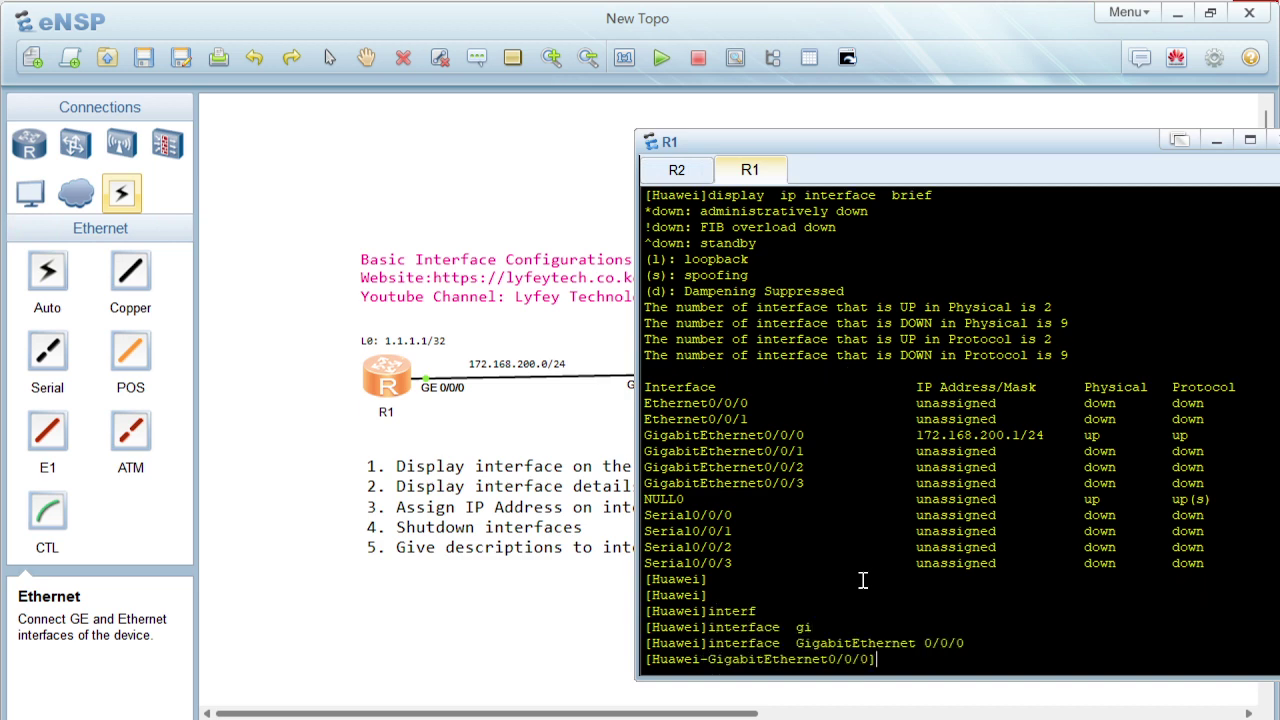
List the available interface view commands with the help in a maximized console and read through to the end
type("?")
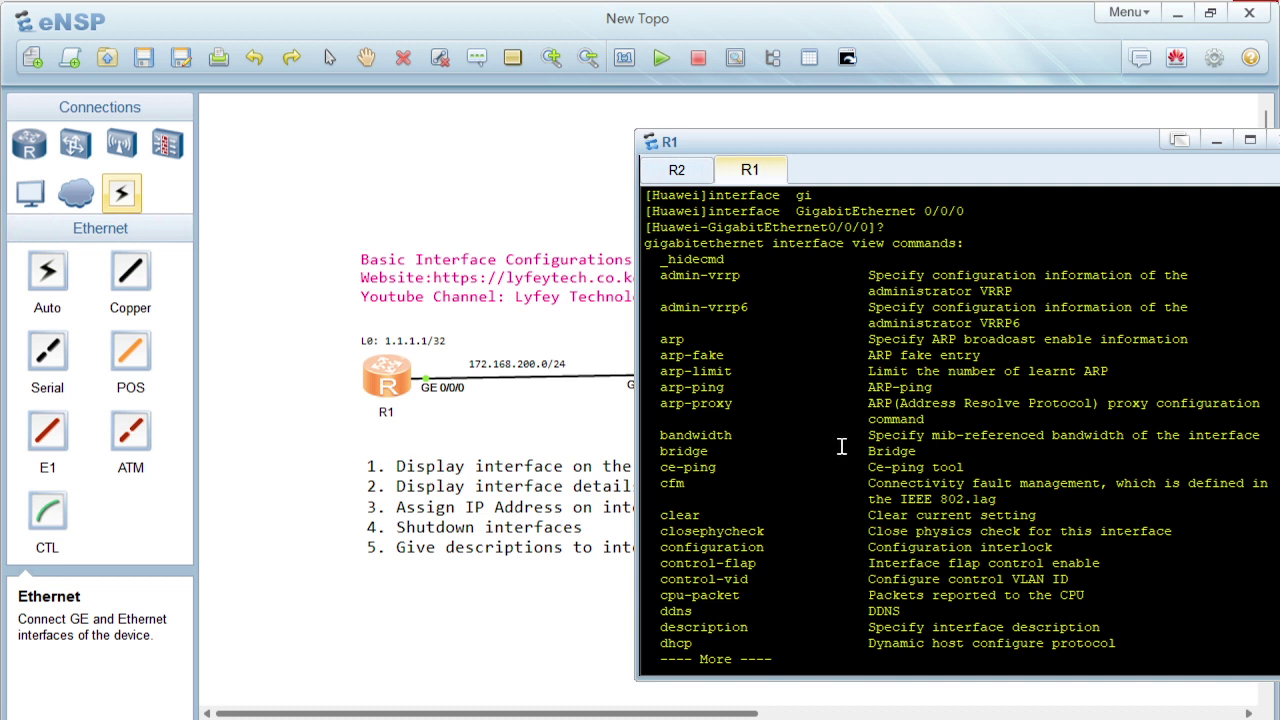
left_click(1251, 143)
scroll(1256, 143, "down", 8)
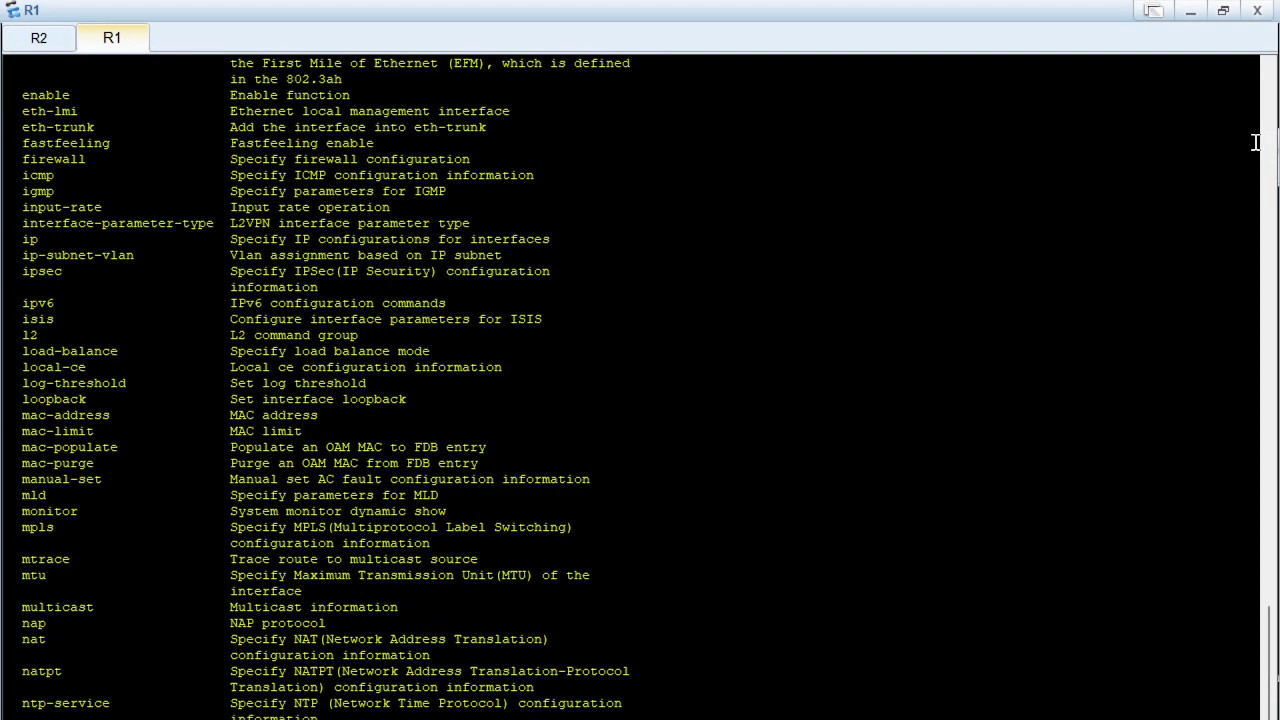
scroll(1256, 143, "down", 8)
scroll(1256, 143, "down", 6)
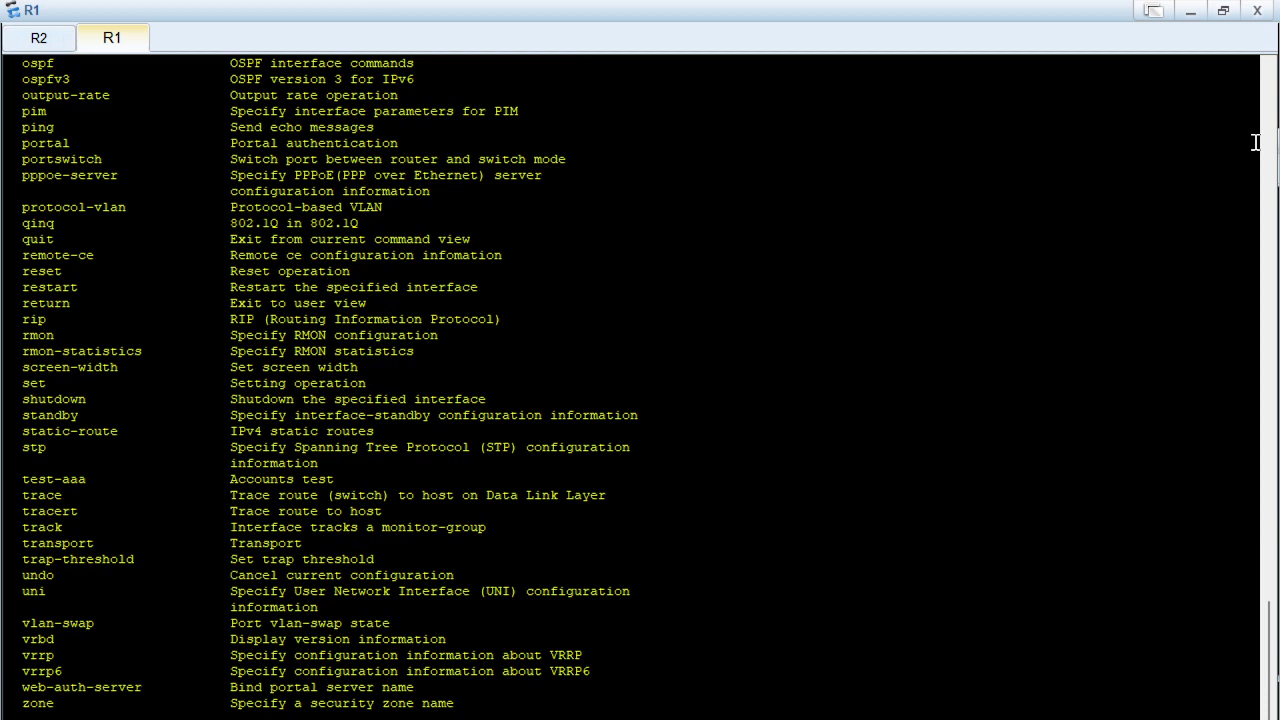
Check the allowed MTU range in the help and set the MTU of GigabitEthernet0/0/0 to 9000
scroll(1256, 143, "down", 1)
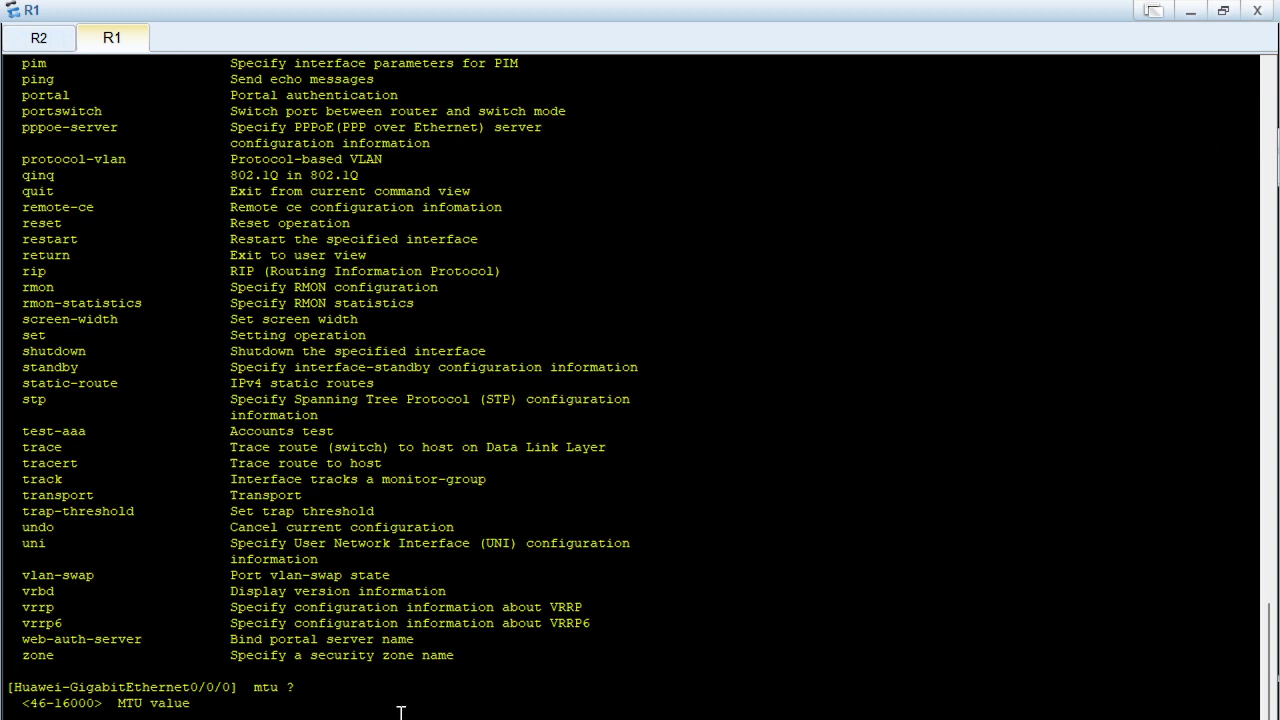
type("9000")
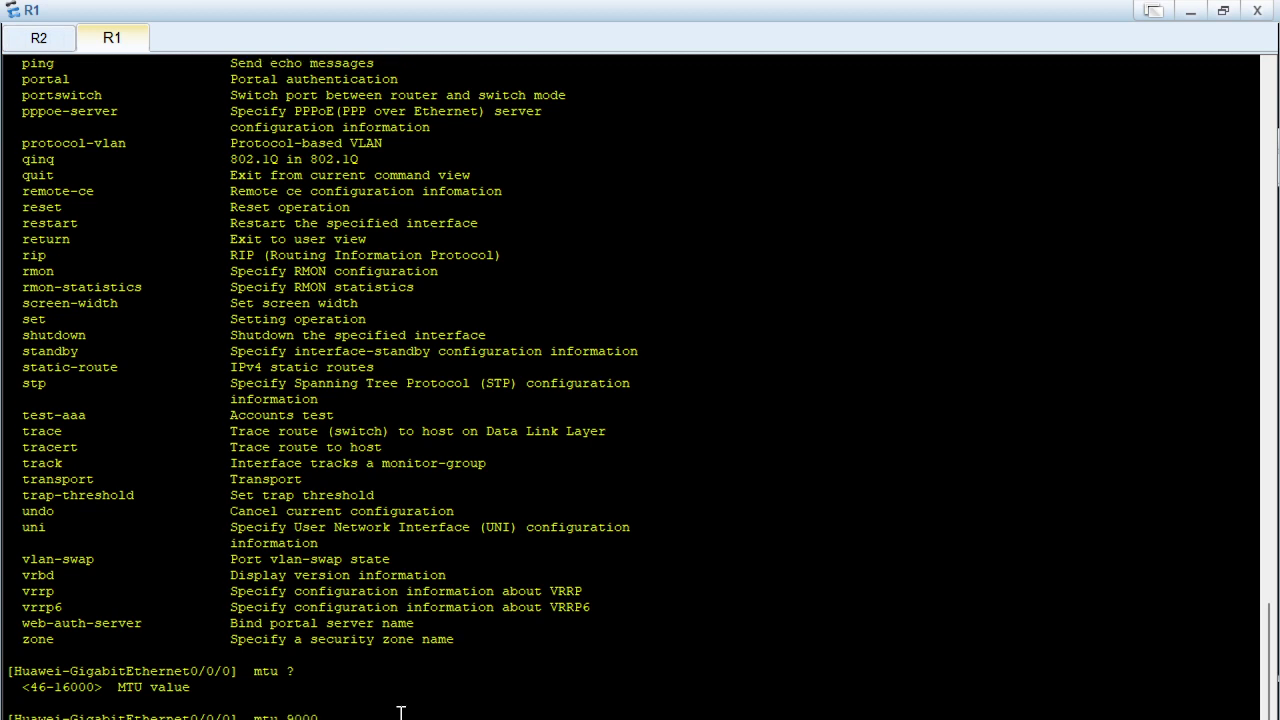
key("Return")
Display the interface details of GigabitEthernet 0/0/0 and check the Maximum Transmit Unit line
type("displ")
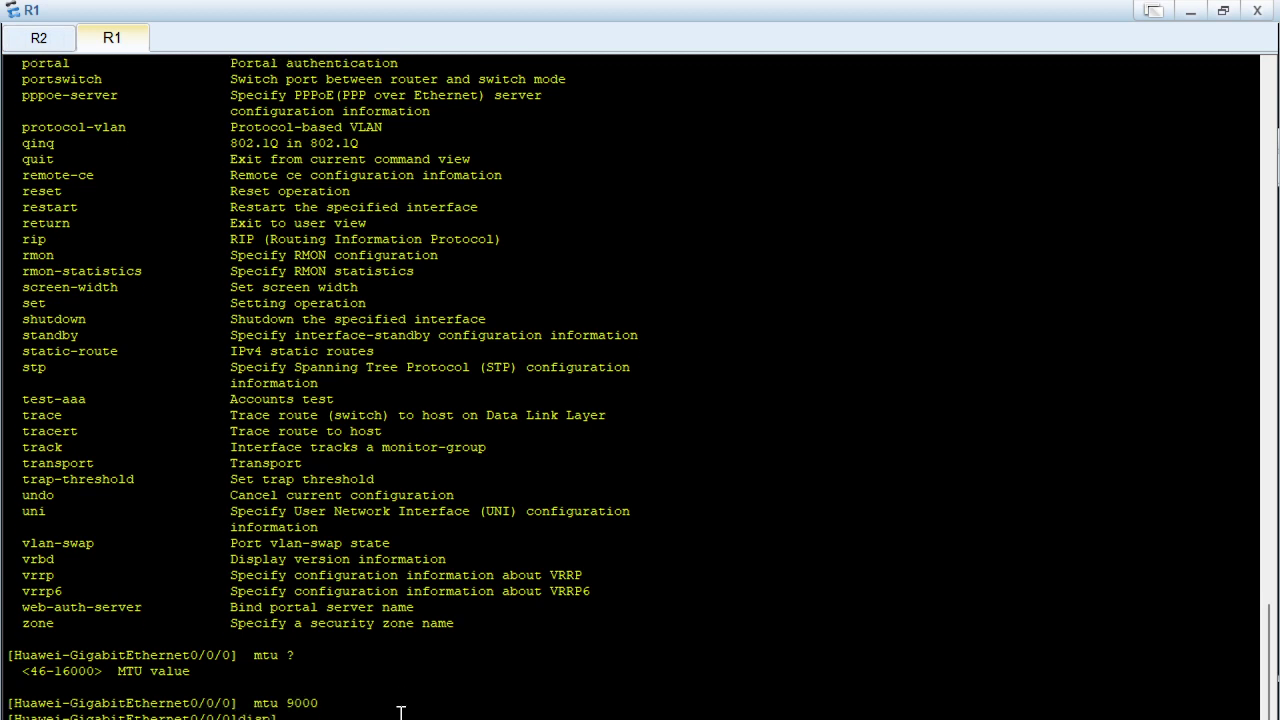
key("Tab")
type("interf")
key("Tab")
type("g")
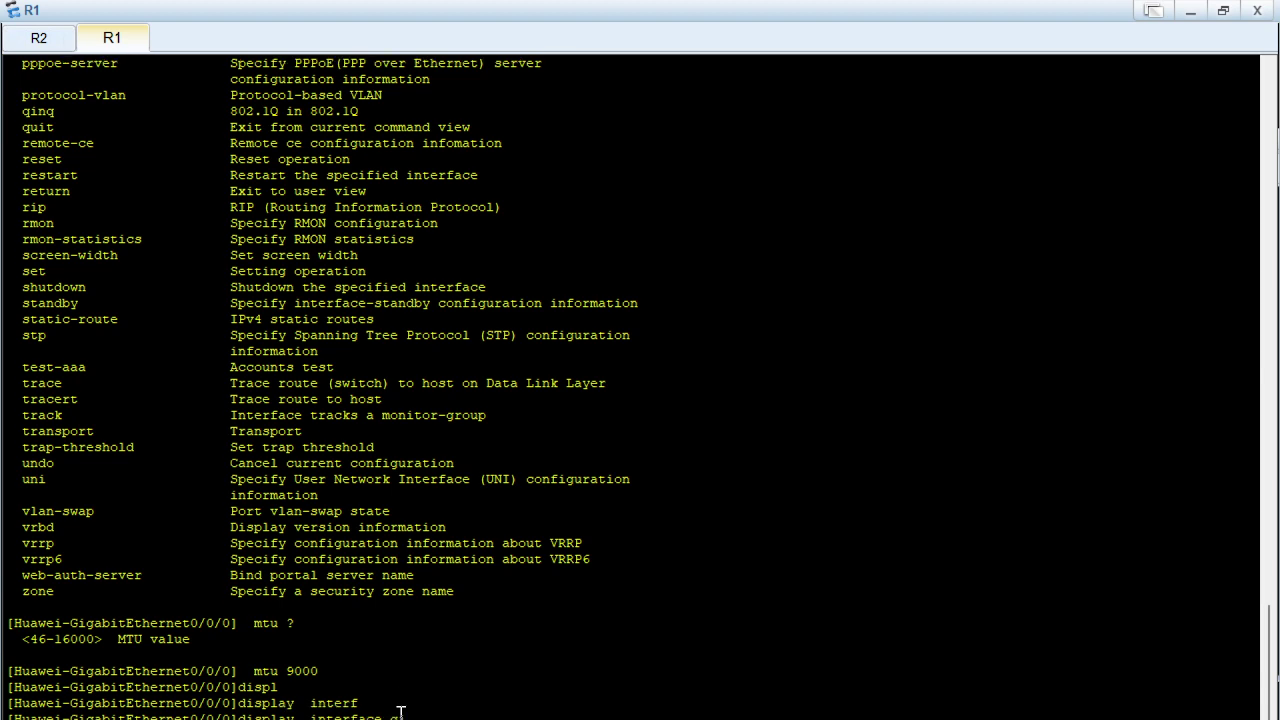
key("Tab")
type("0/0/0")
key("Return")
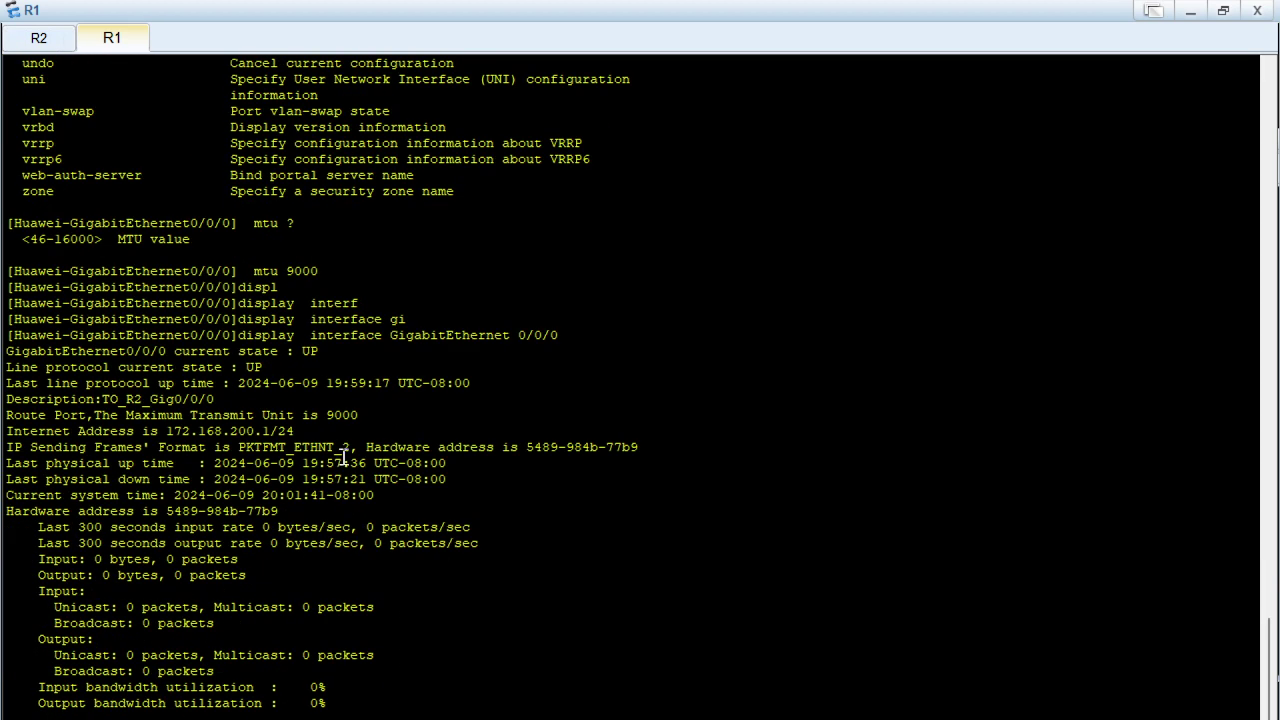
left_click_drag(328, 406, 352, 415)
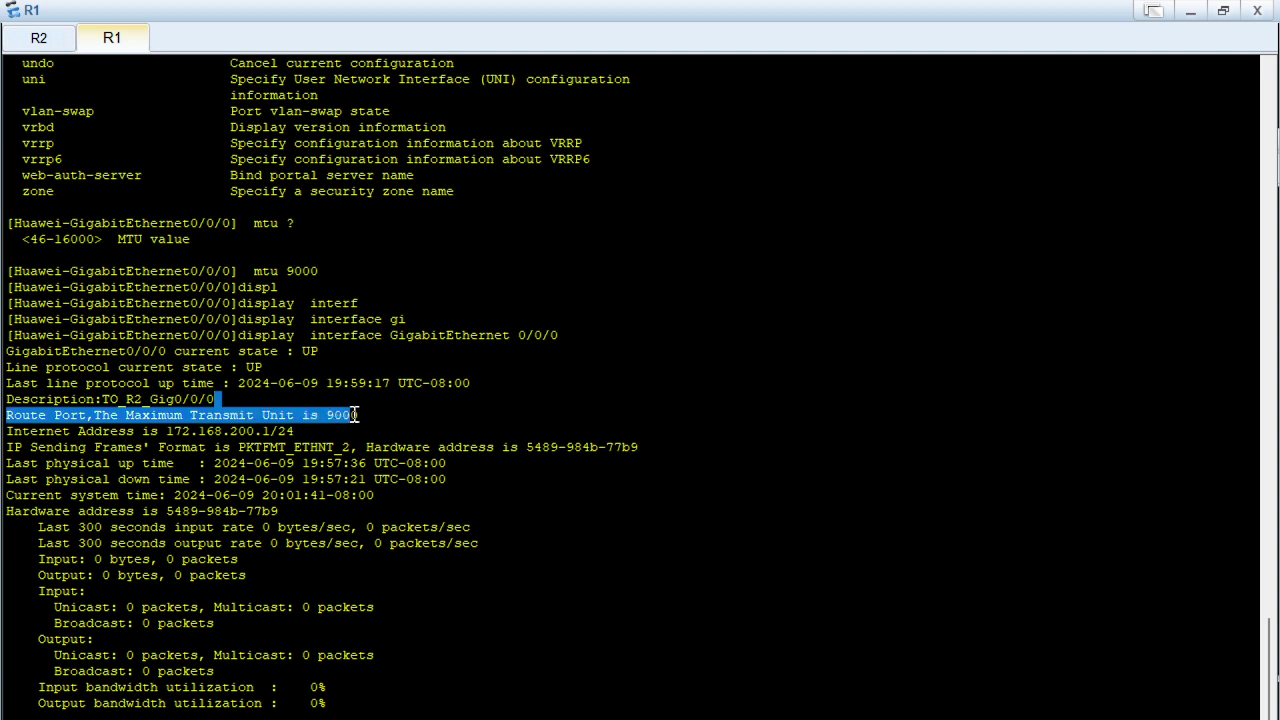
left_click(179, 426)
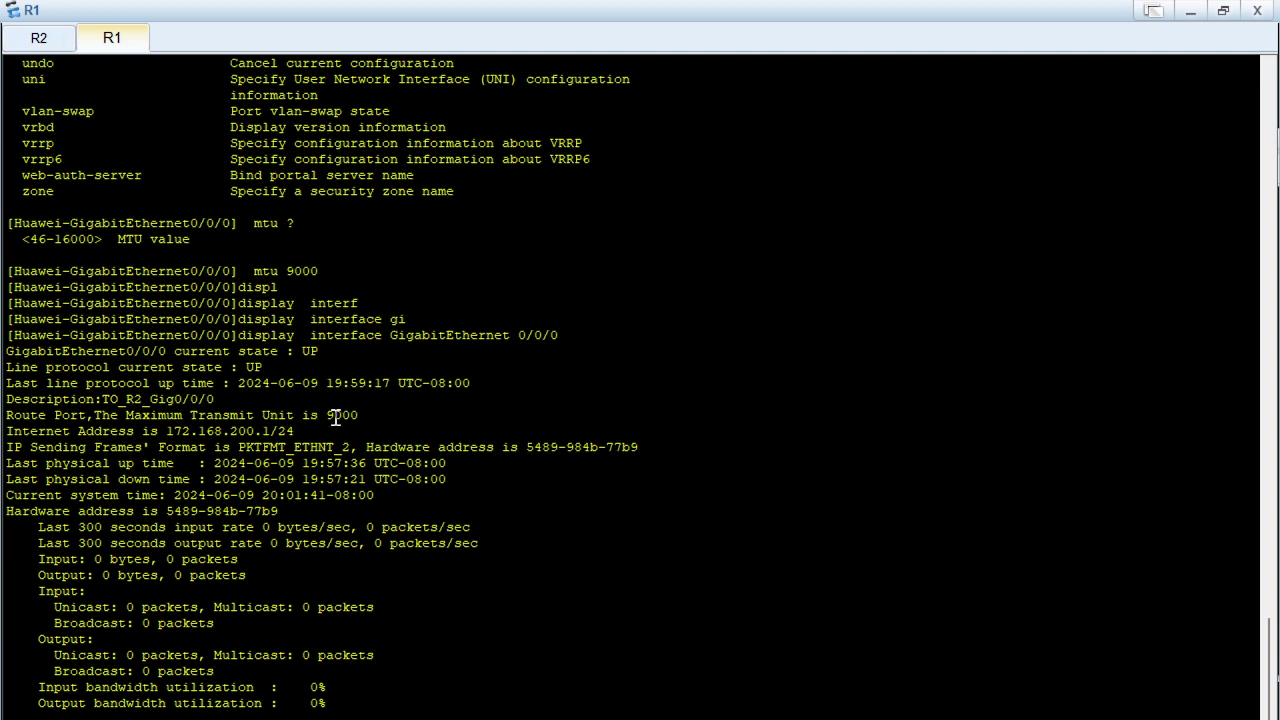
left_click_drag(327, 417, 372, 432)
List the interface view commands with the help, and bring R1's console back up over the topology
type("?")
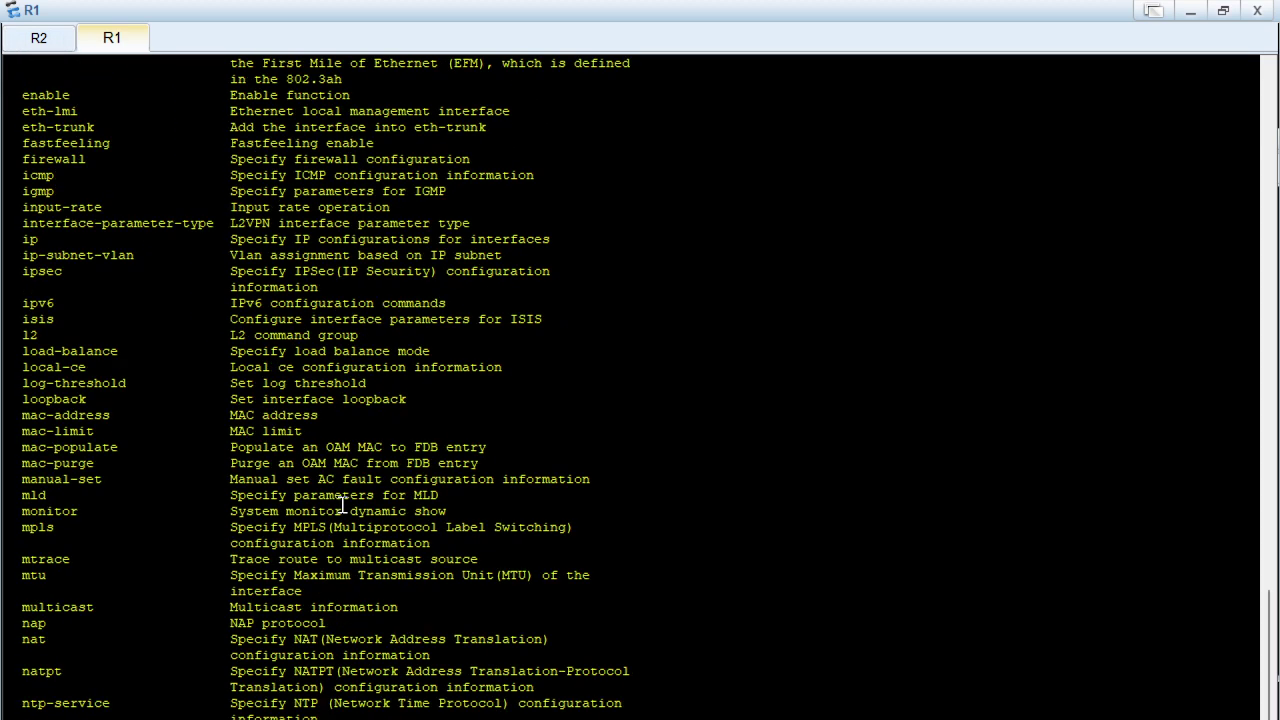
key("space")
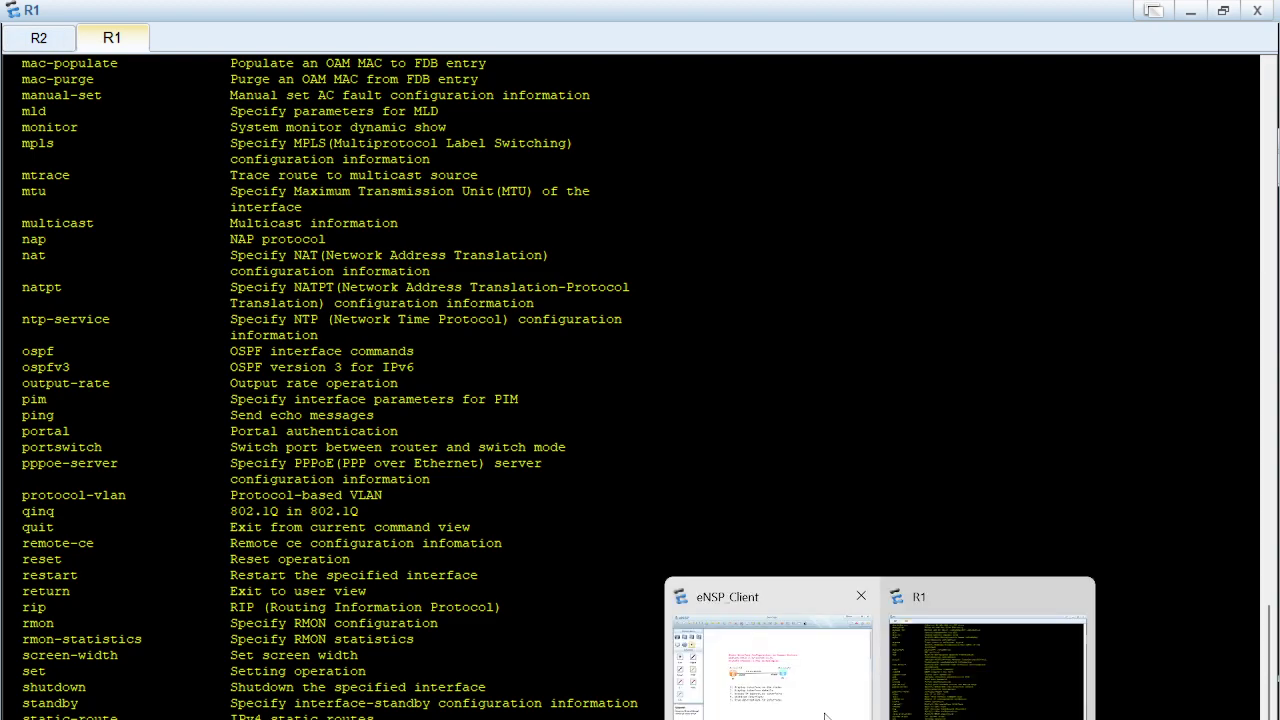
left_click(804, 694)
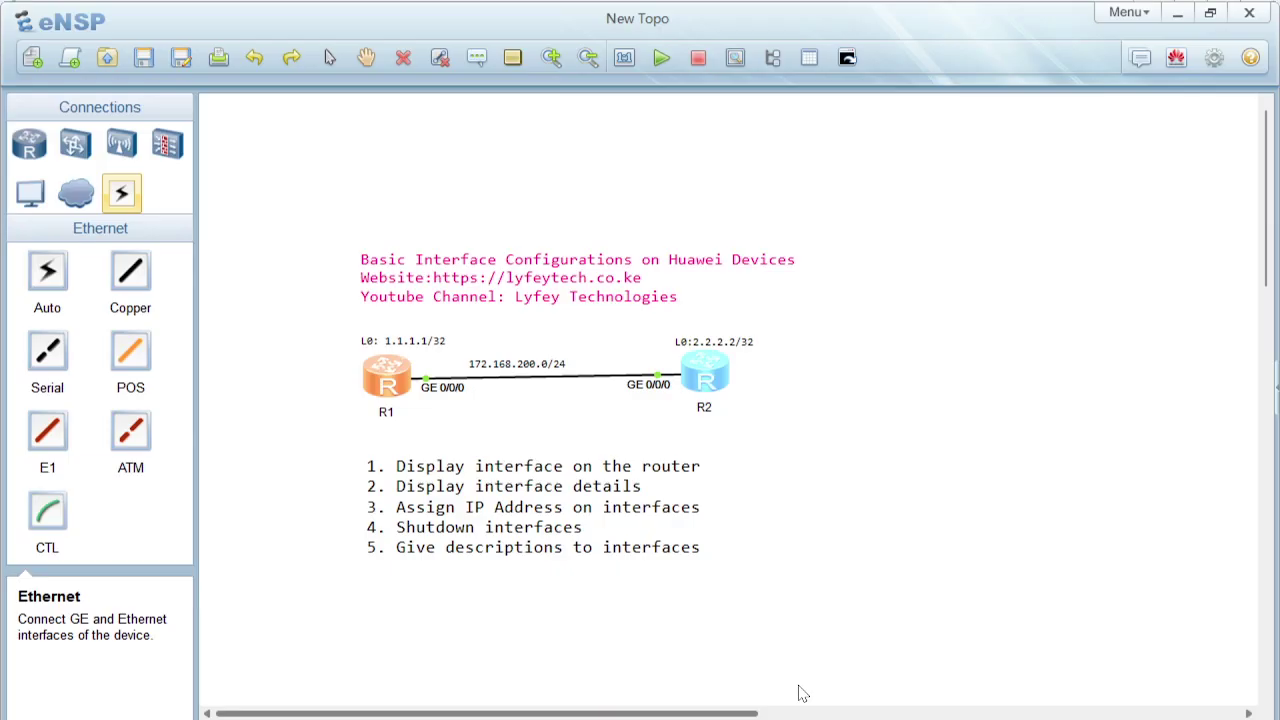
double_click(388, 378)
Move through the paged command help until the prompt returns, and quit GigabitEthernet0/0/0 to the system view
key("Return")
key("Return")
key("Return")
key("Return")
key("Return")
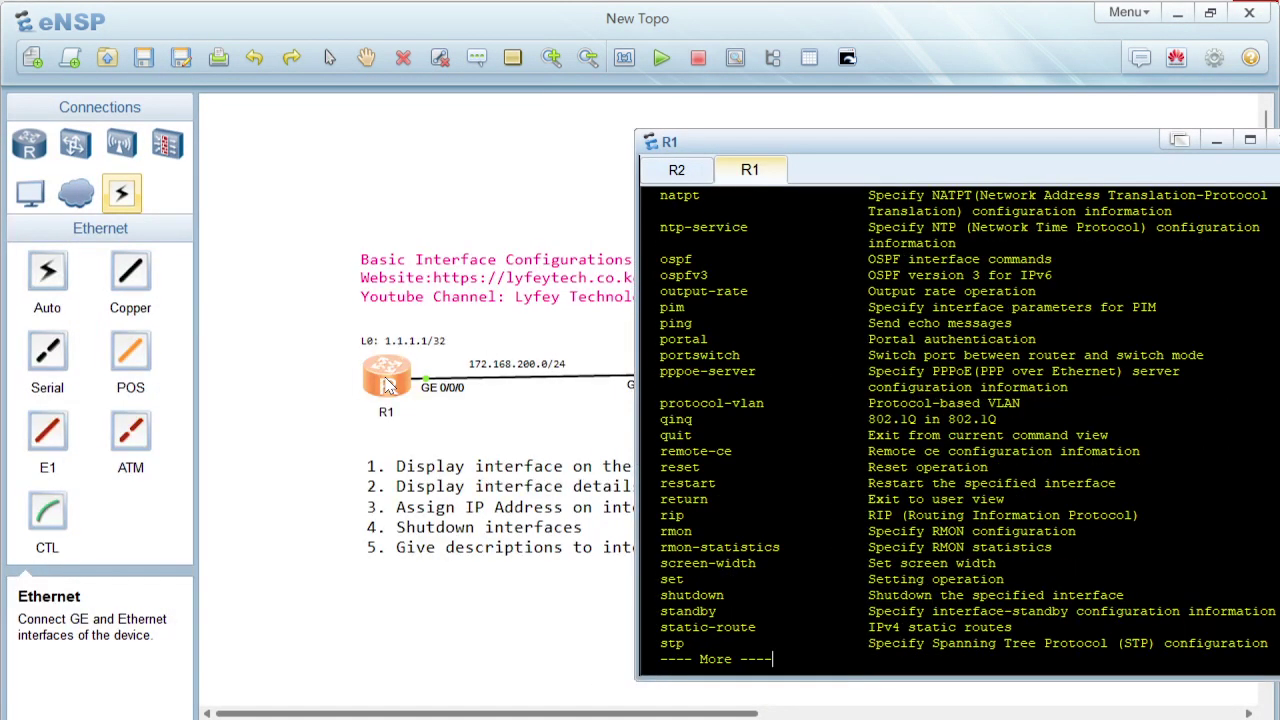
key("Return")
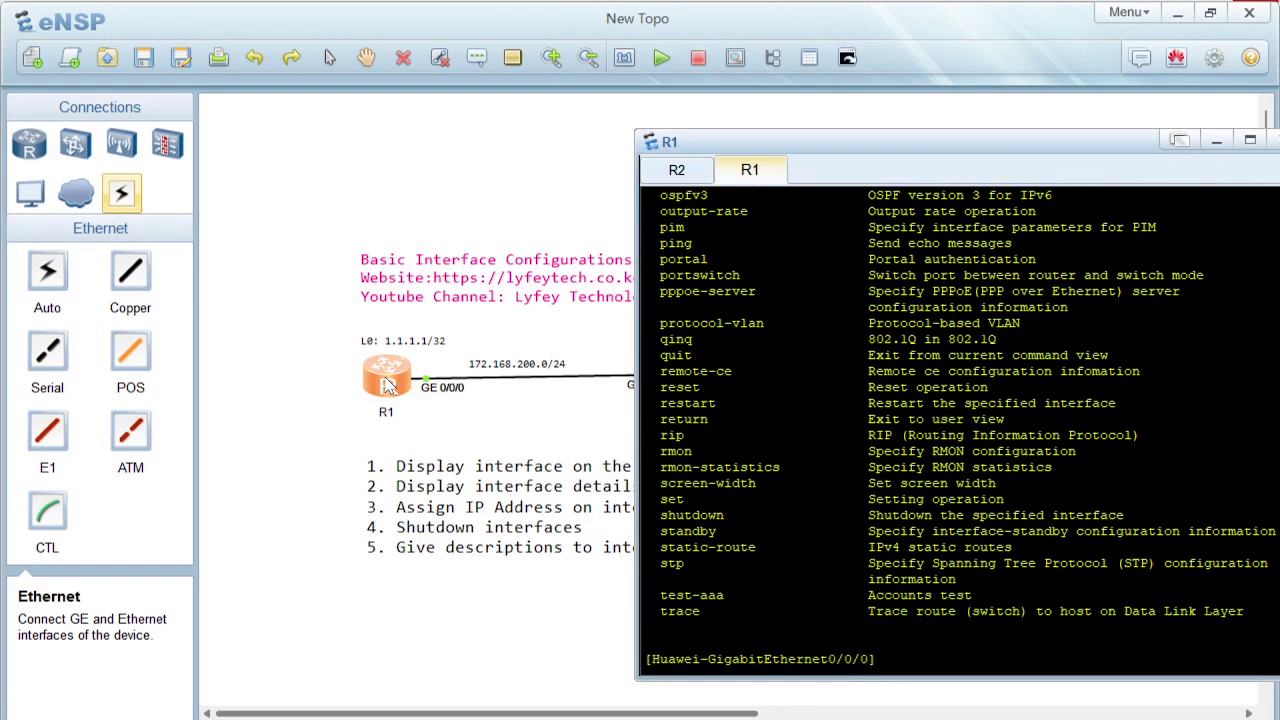
type("quit")
key("Return")
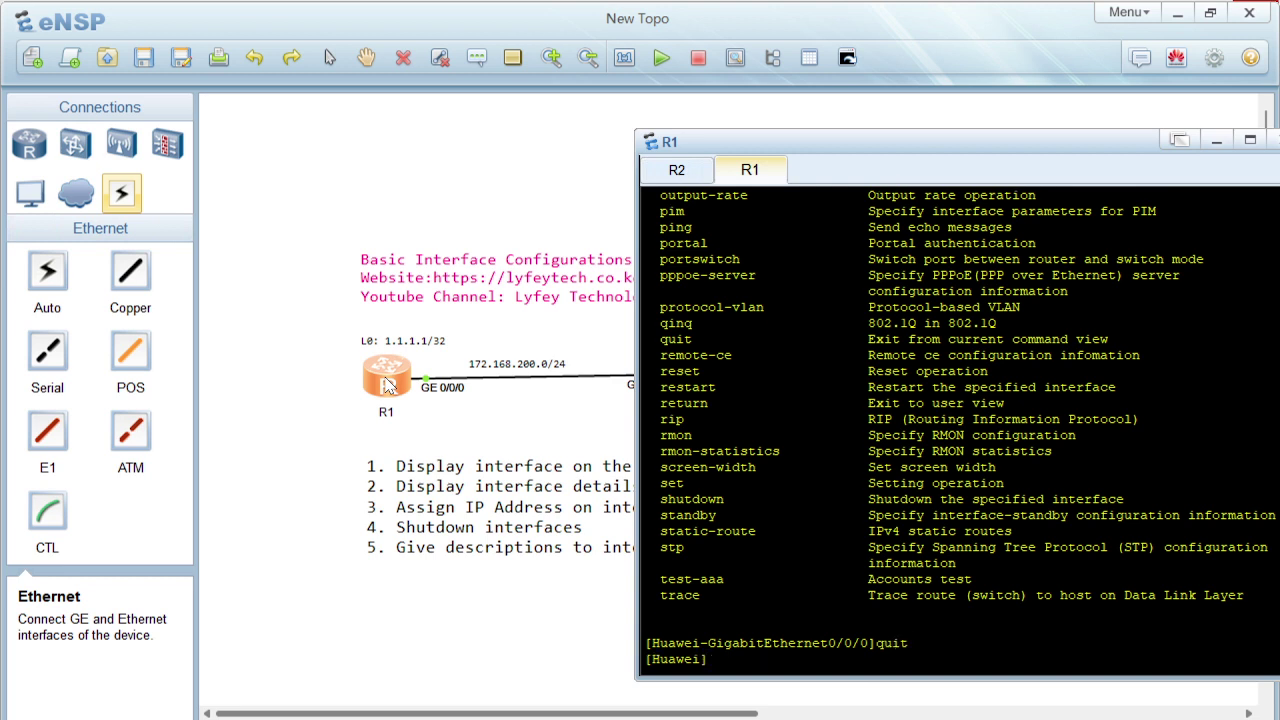
Create interface LoopBack 0 on R1, checking the help for the allowed loopback numbers
type("interf")
key("Tab")
type("Lo")
key("Tab")
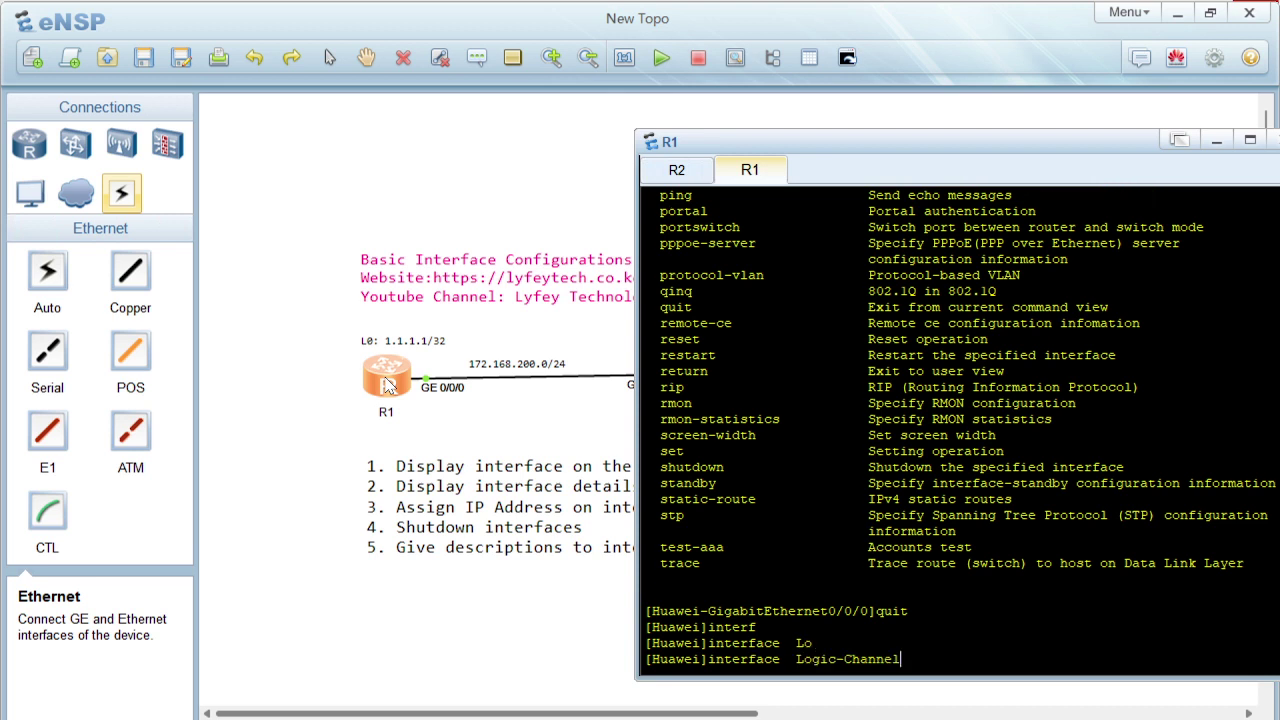
key("Tab")
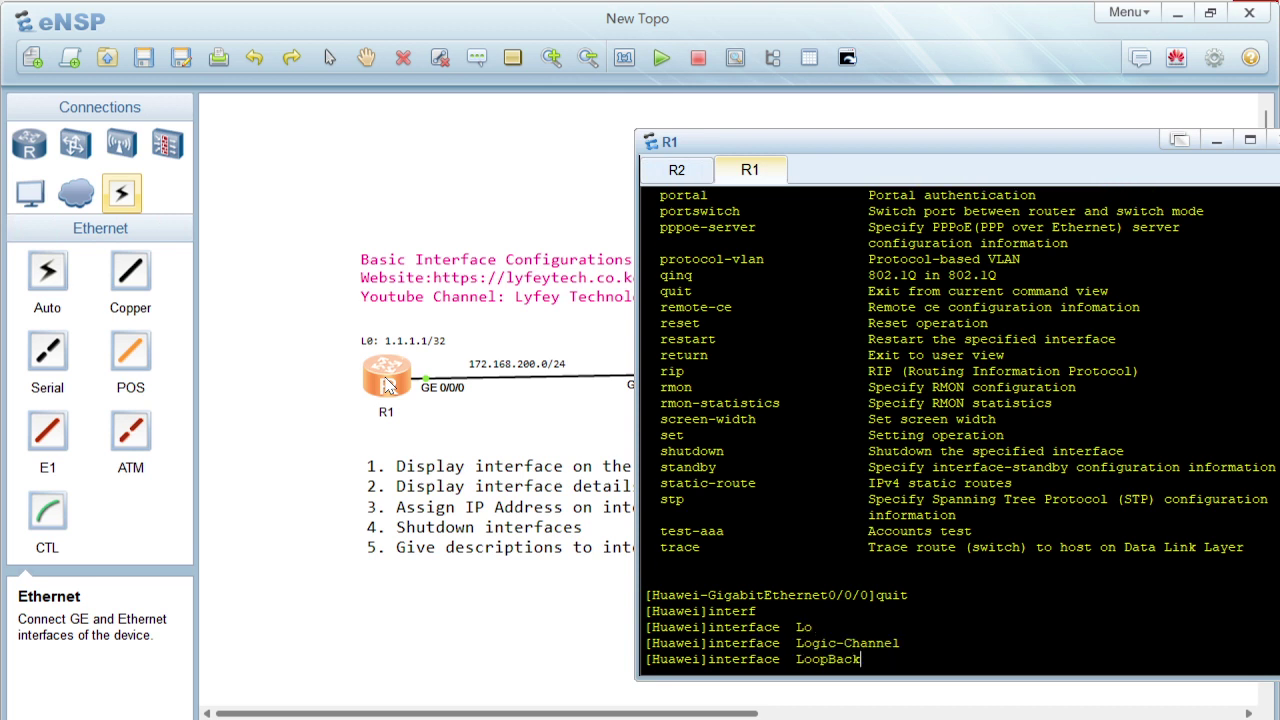
type("?")
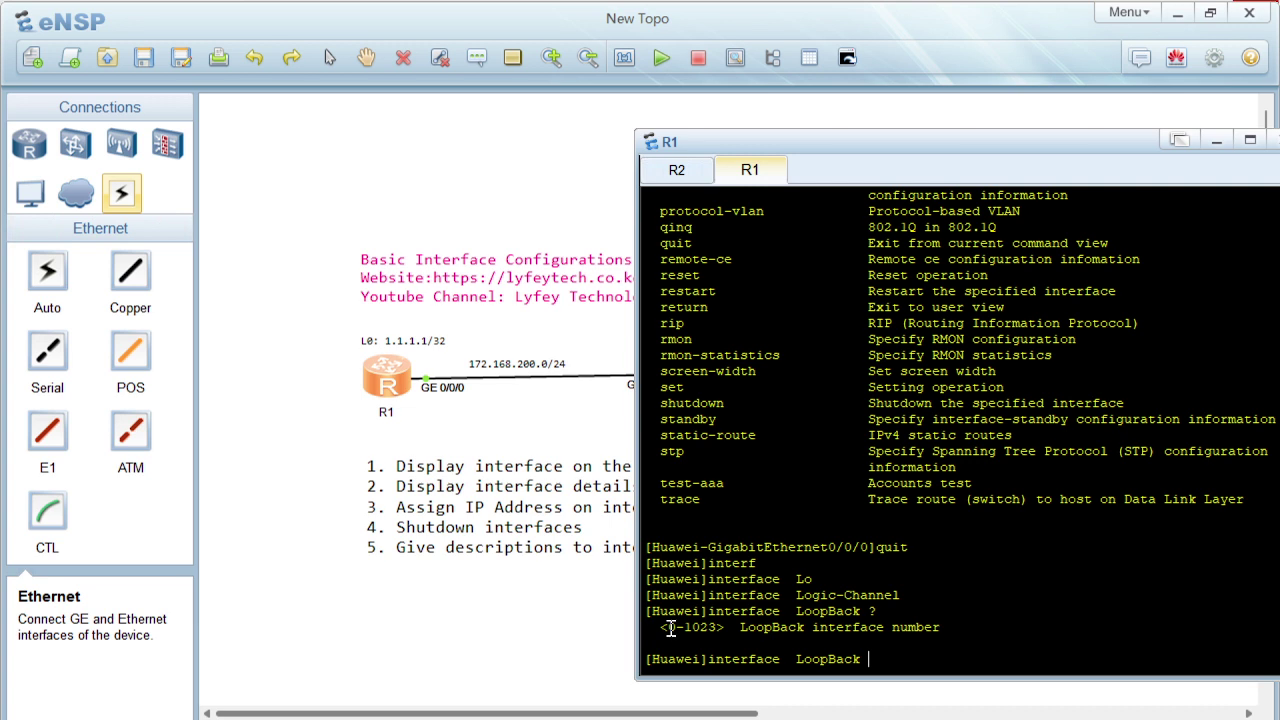
left_click_drag(670, 627, 715, 631)
left_click(787, 641)
type("0")
key("Return")
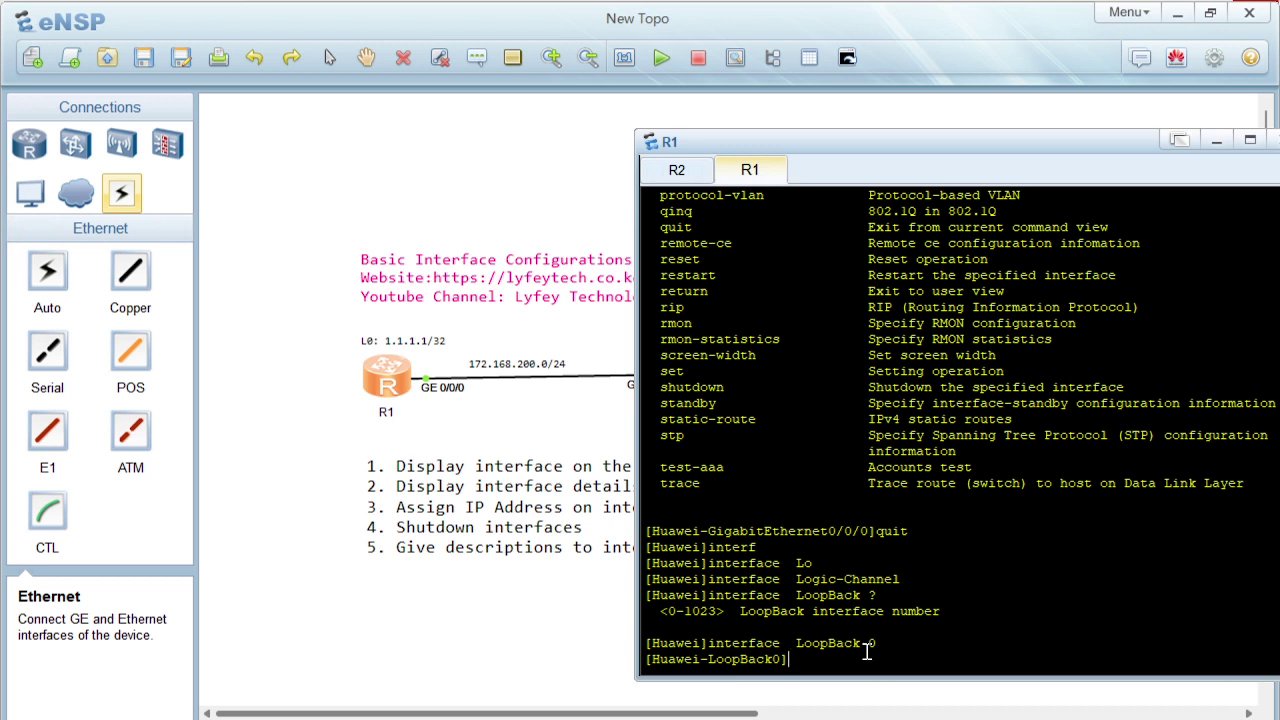
Assign IP address 1.1.1.1 with mask length 32 to LoopBack0
type("ip ad")
key("Tab")
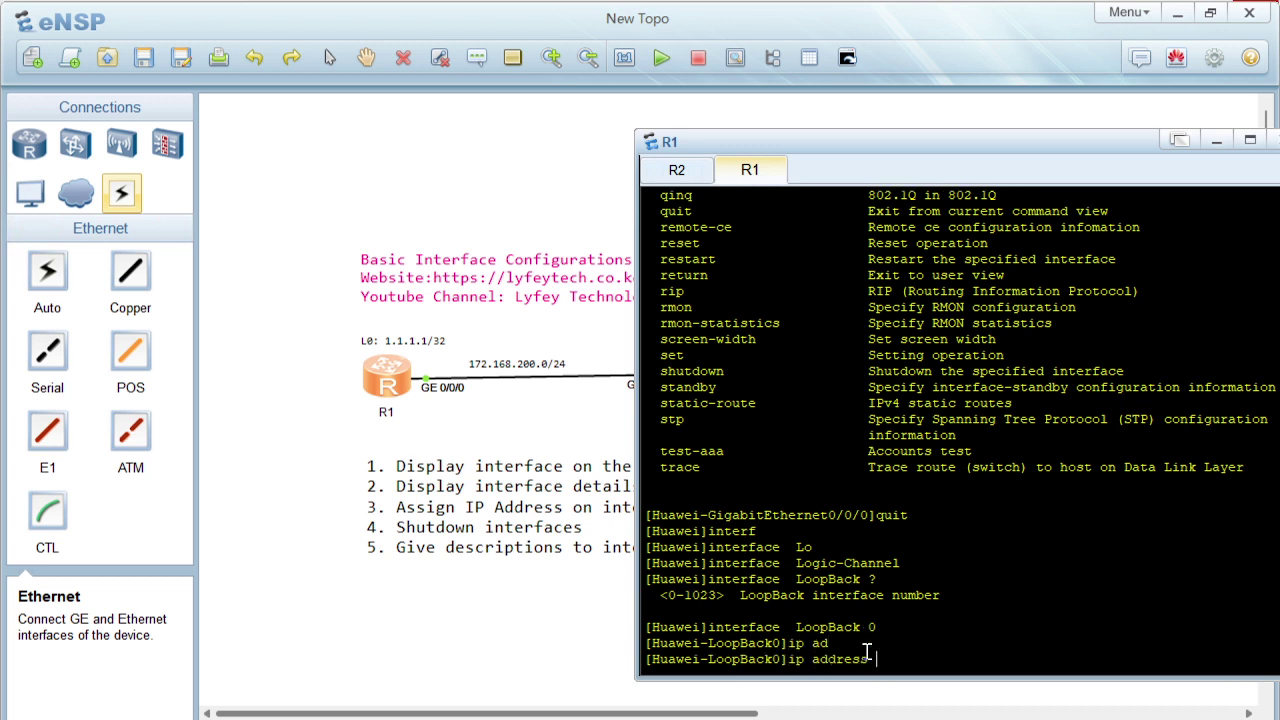
type("1.1.1.1 32")
key("Return")
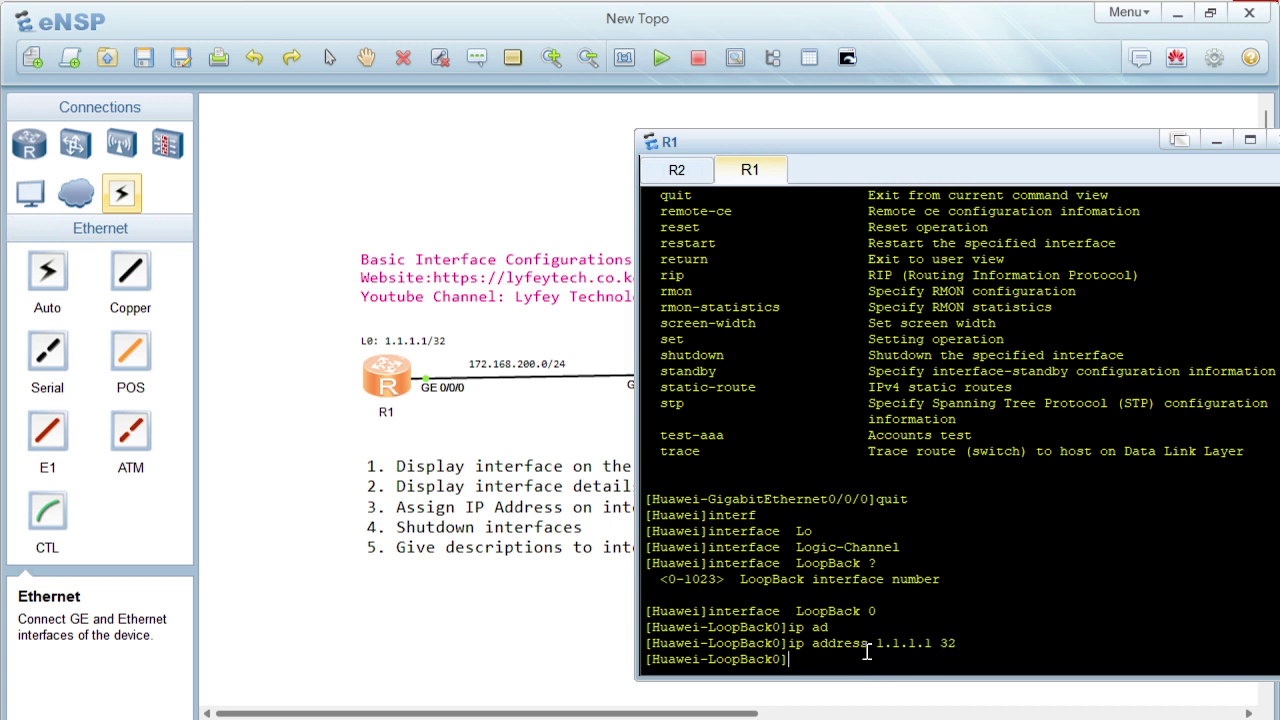
Run display interface brief from the LoopBack0 view to list the interfaces with their physical and protocol states
type("displ")
key("Tab")
type("int")
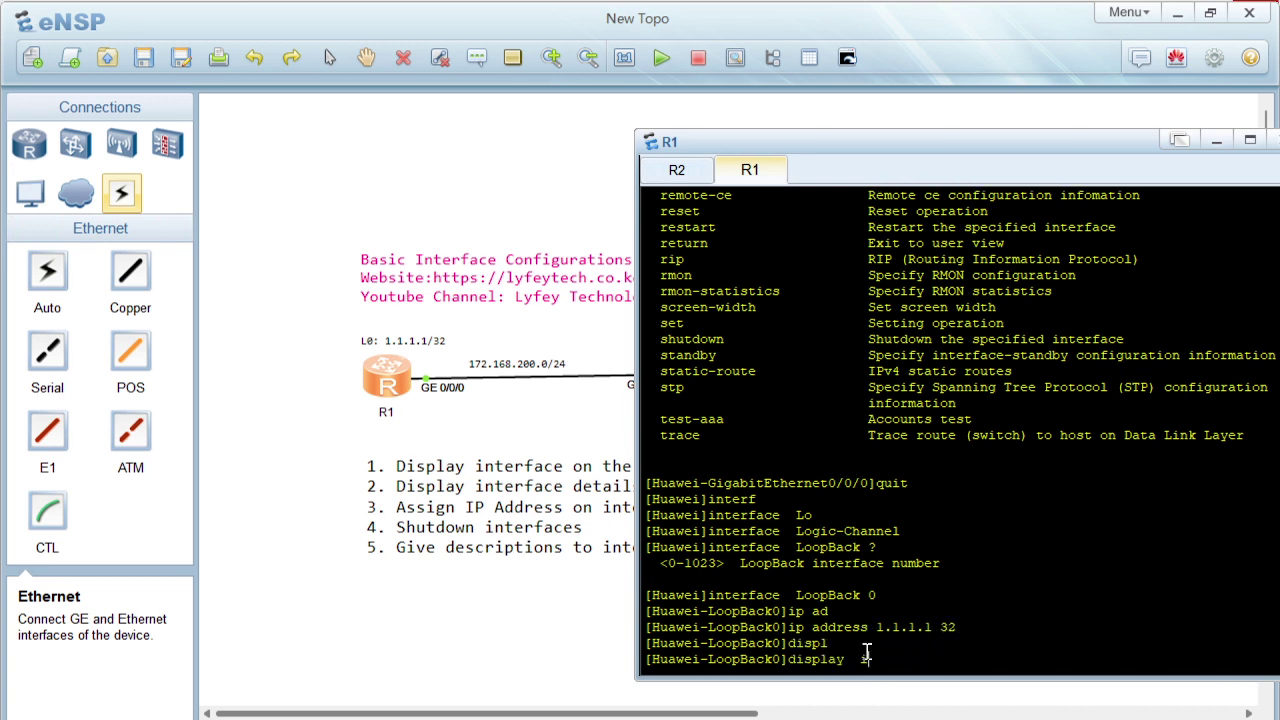
type("erf")
key("Tab")
type("b")
key("Tab")
key("Return")
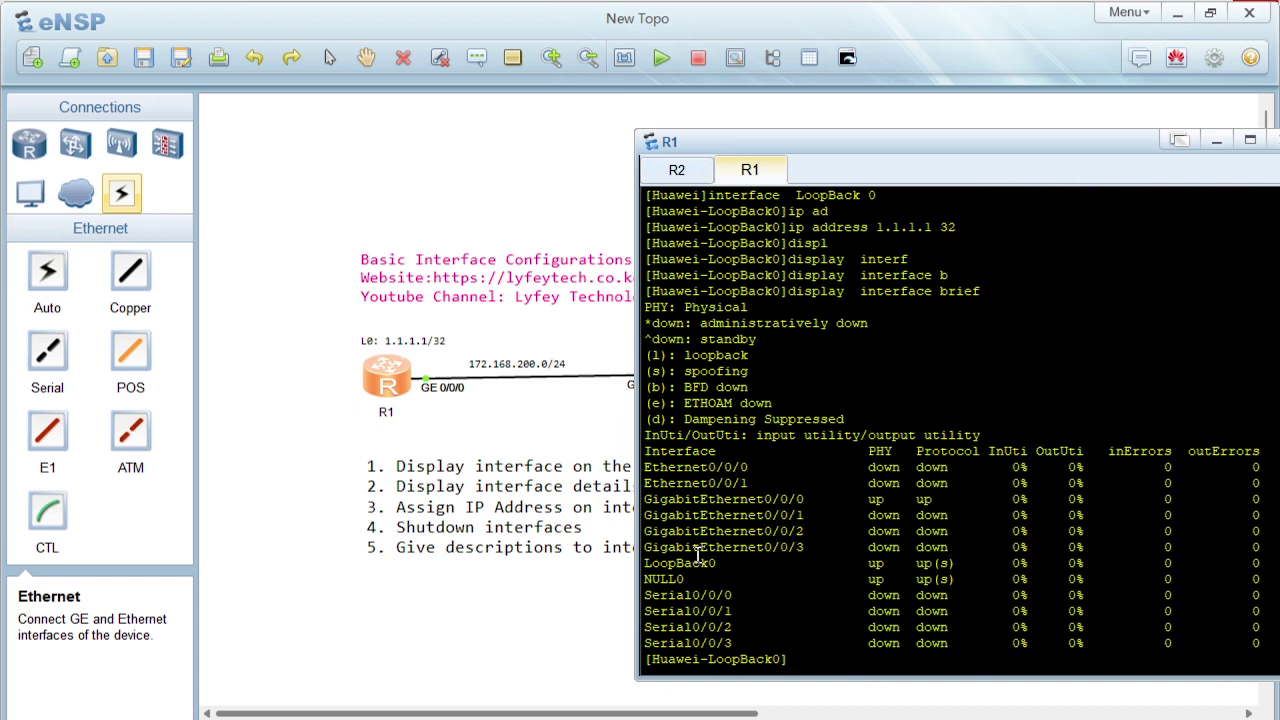
Run display ip interface brief from the LoopBack0 view and check the LoopBack0 row's address and status
left_click_drag(687, 567, 997, 563)
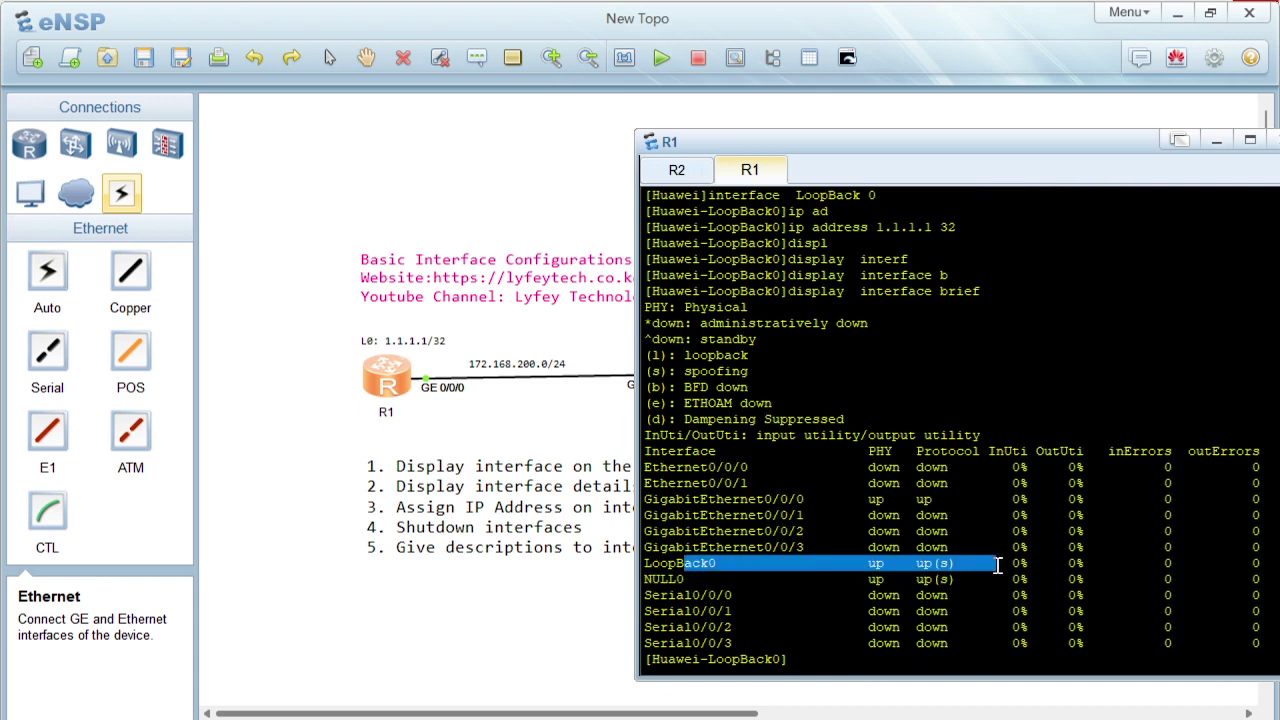
left_click(920, 590)
type("displ")
key("Tab")
type("i")
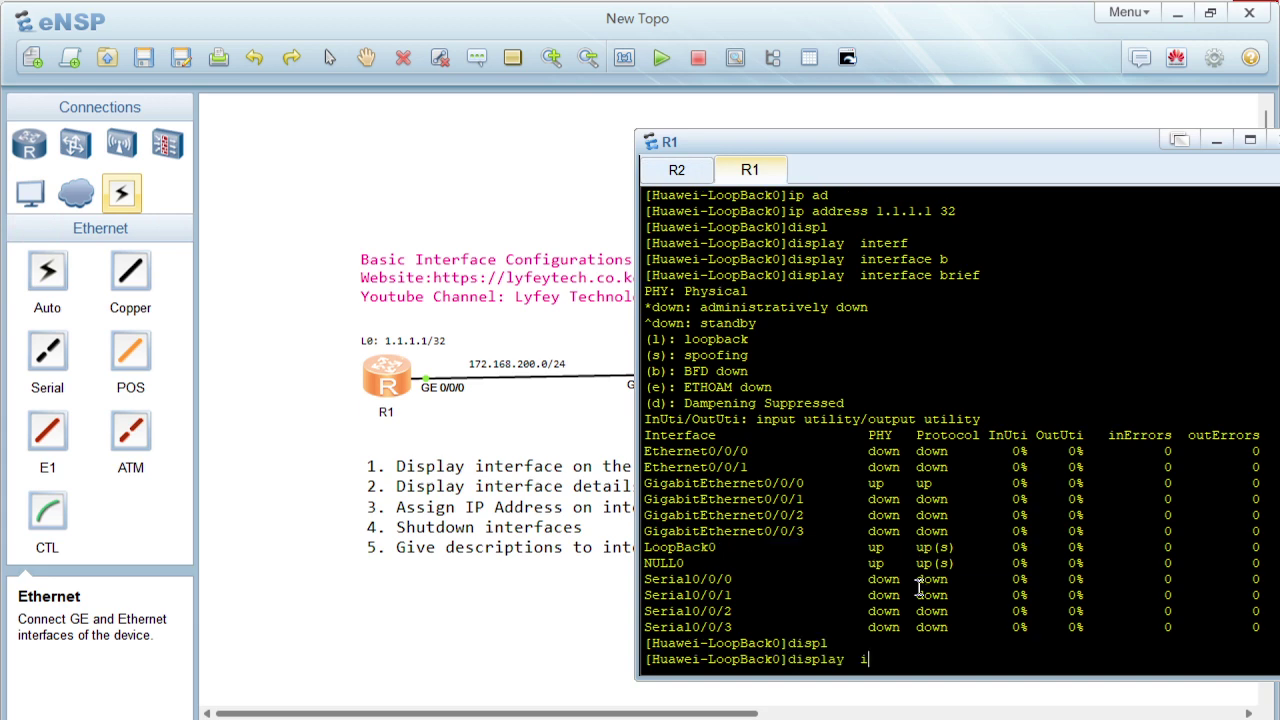
type("p interf")
key("Tab")
type("b")
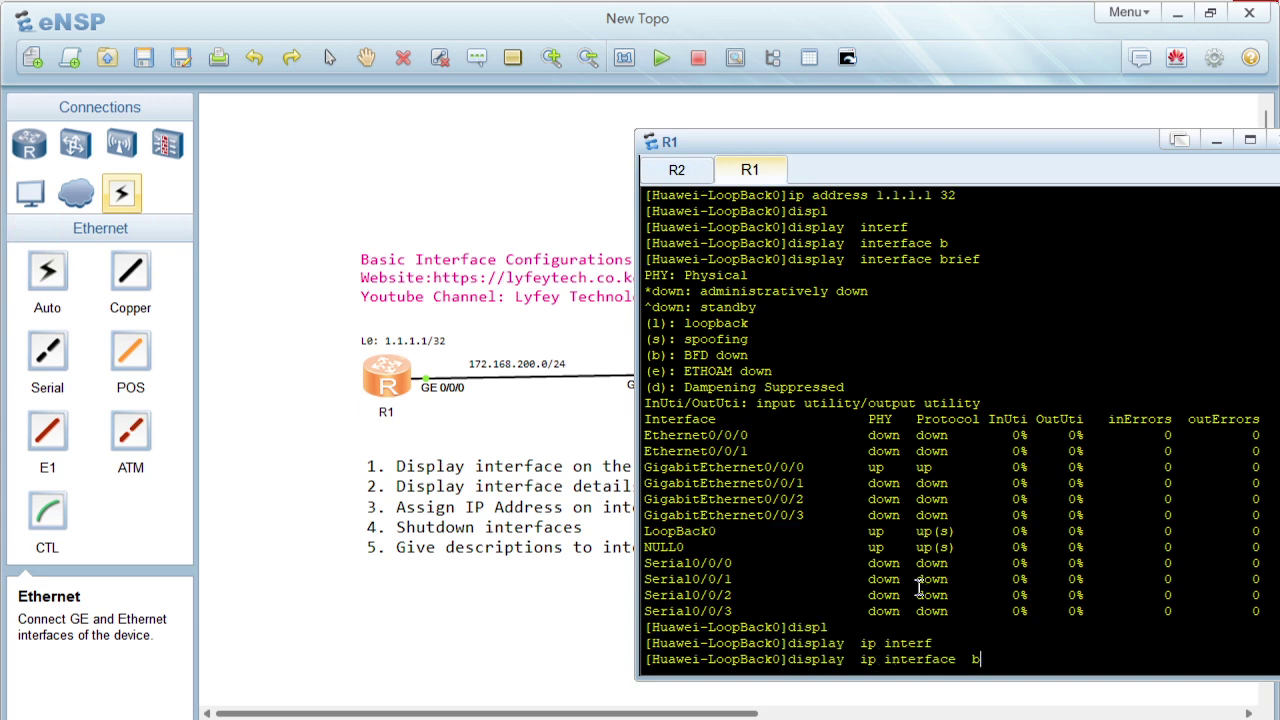
key("Tab")
key("Return")
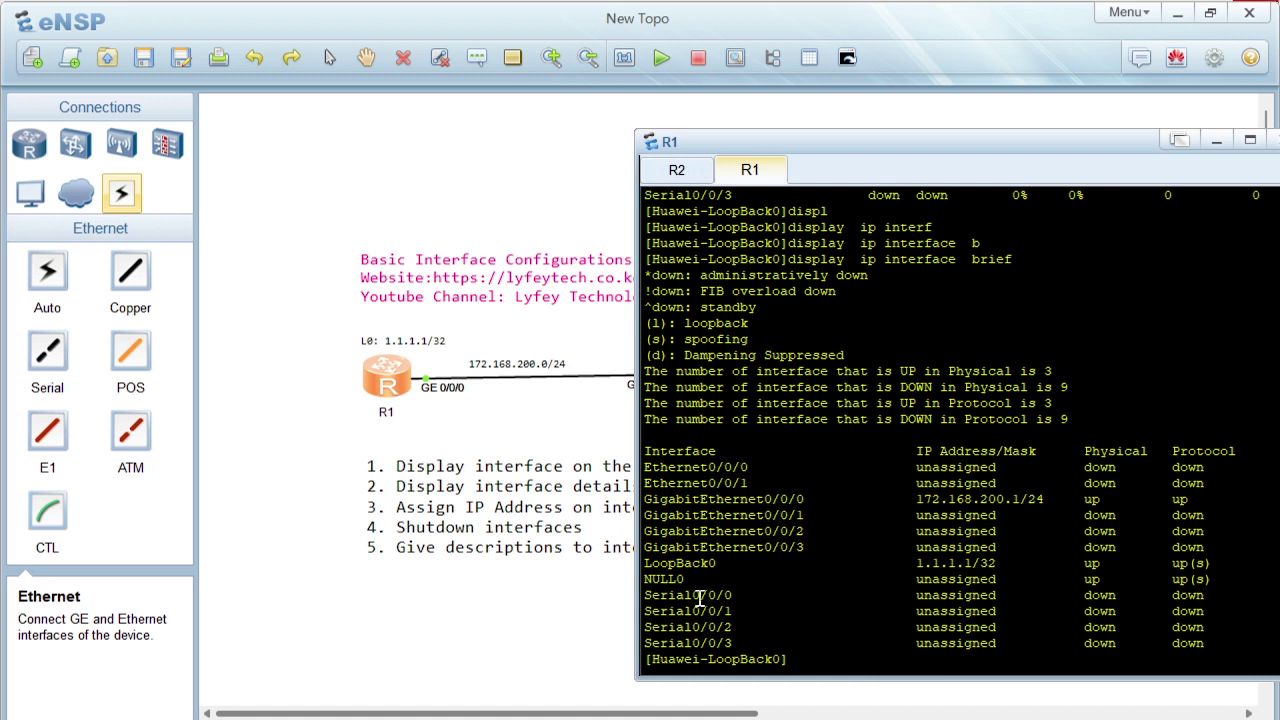
left_click_drag(693, 562, 1138, 564)
left_click(973, 594)
Run display interface for all interfaces on R1 and page through the detailed output to the end
type("displ")
key("Tab")
type("interf")
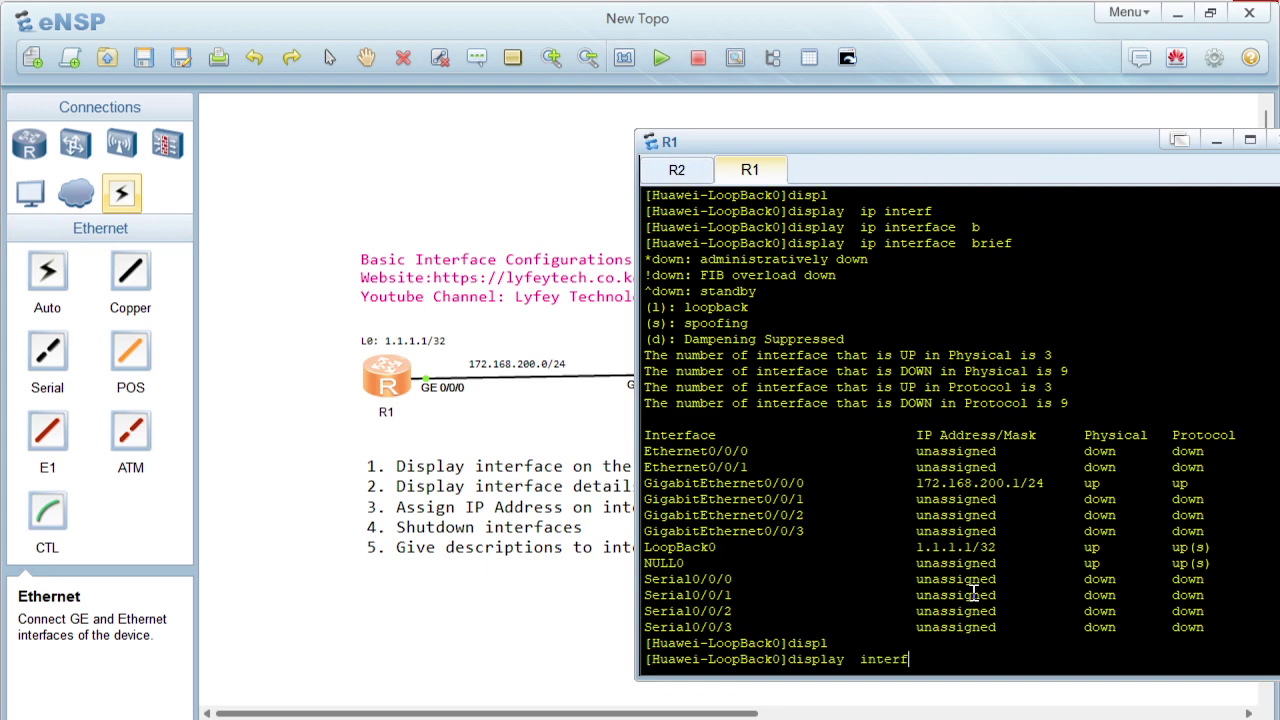
key("Tab")
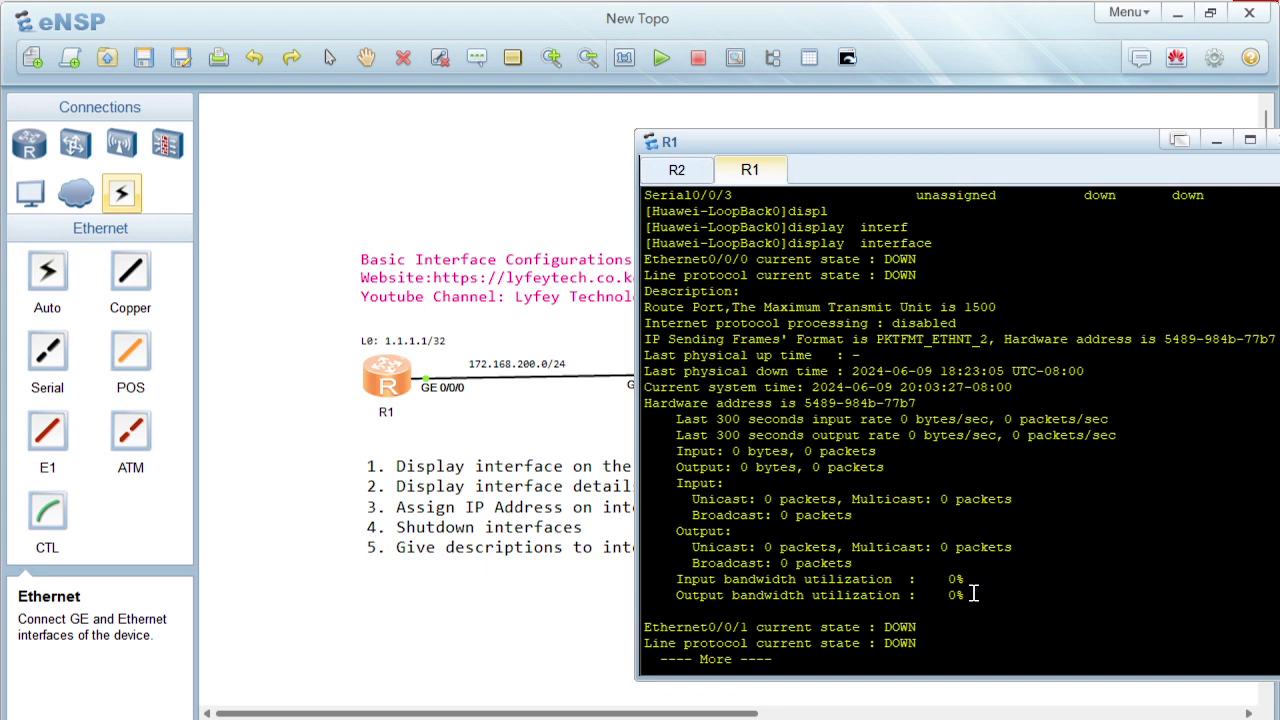
key("space")
key("space")
key("space")
key("space")
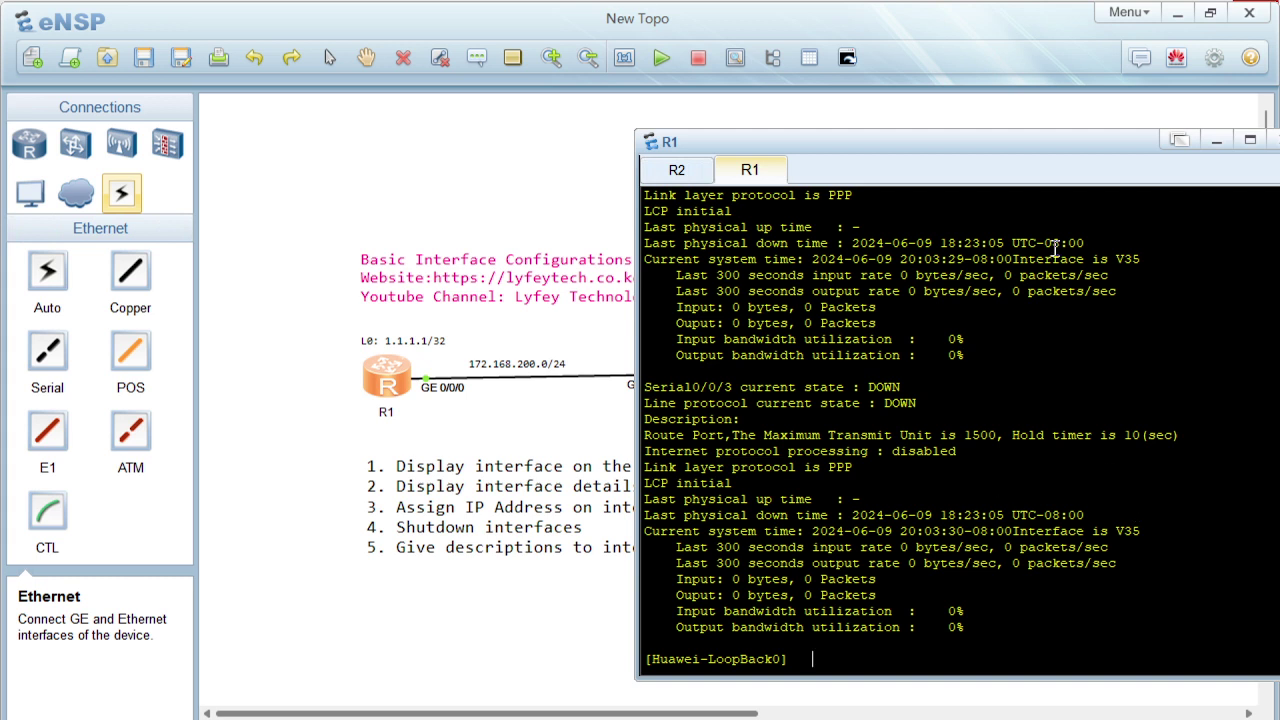
Run display current-configuration interface GigabitEthernet 0/0/0 on R1 and review the interface's configuration block
left_click_drag(1003, 152, 976, 148)
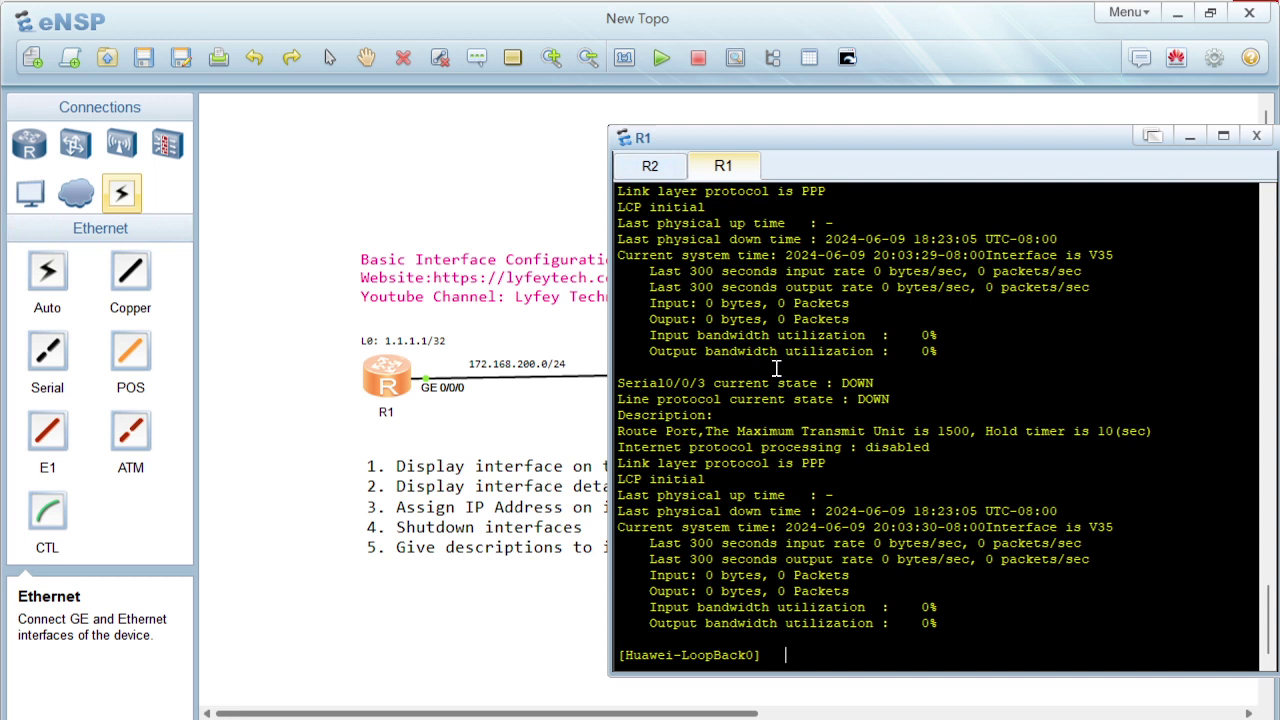
type("displ")
key("Tab")
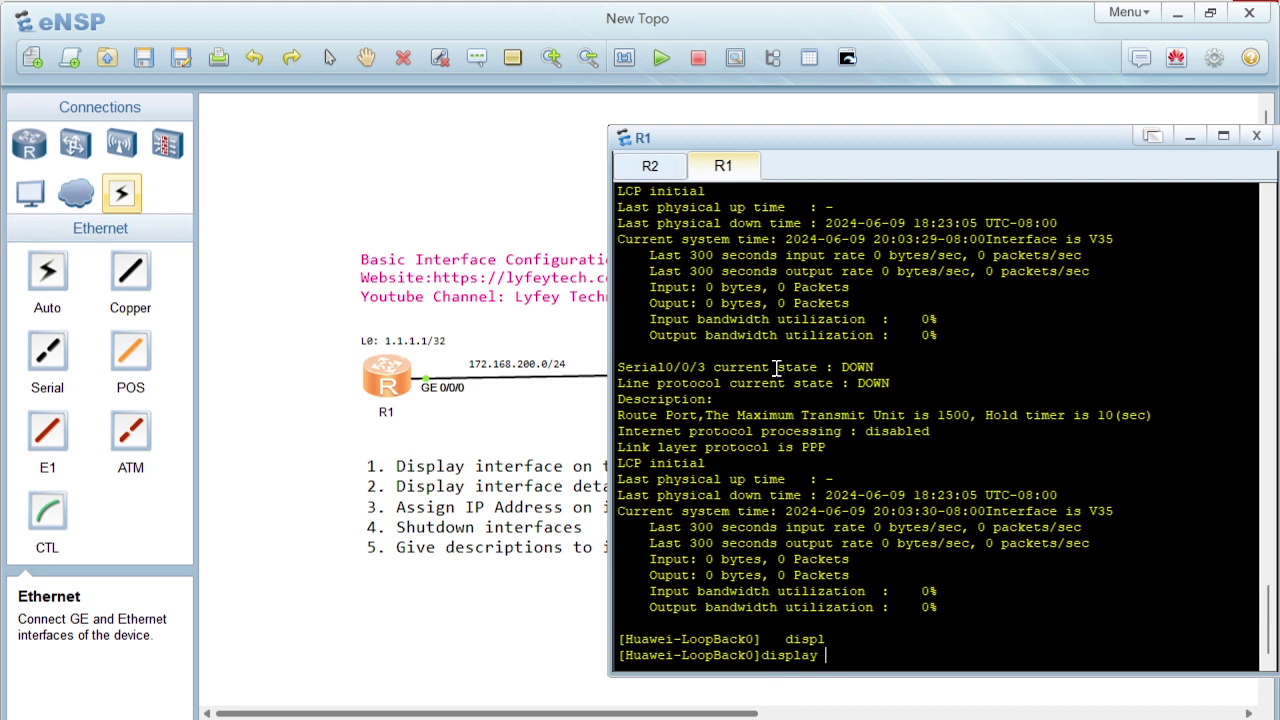
type("cur")
key("Tab")
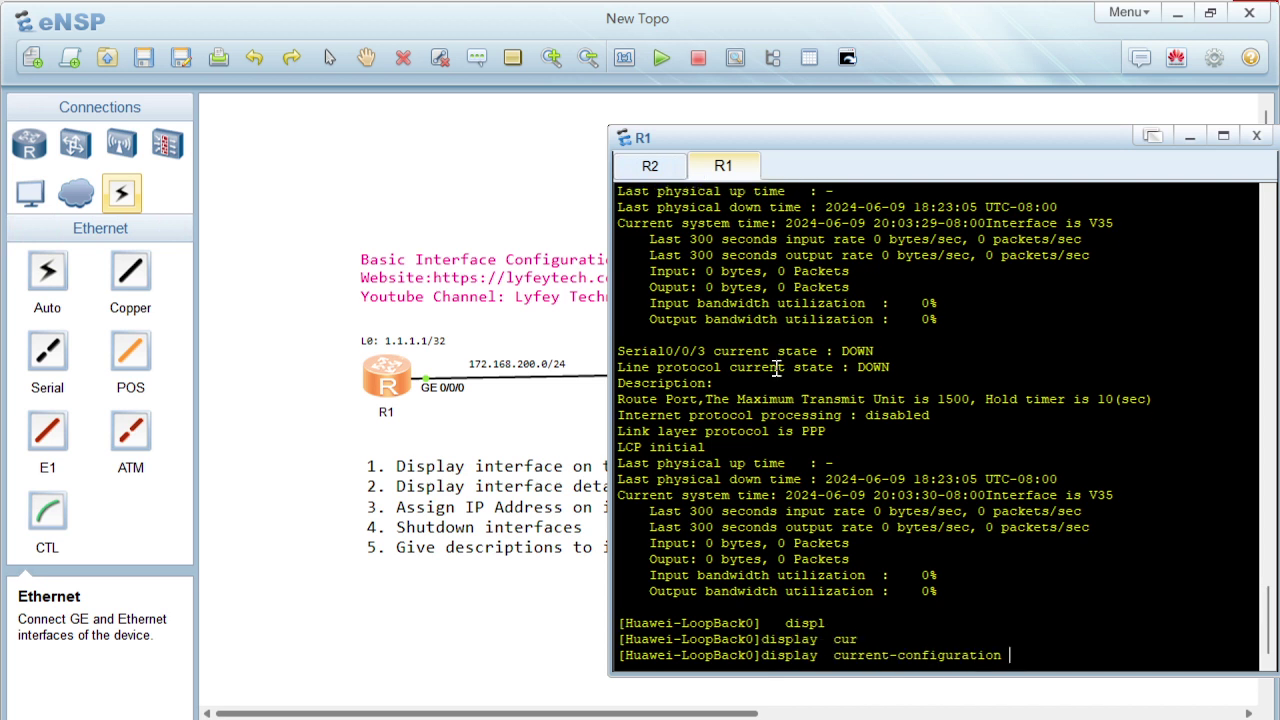
type("interf")
key("Tab")
type("Gigabi")
key("Tab")
type("0/0")
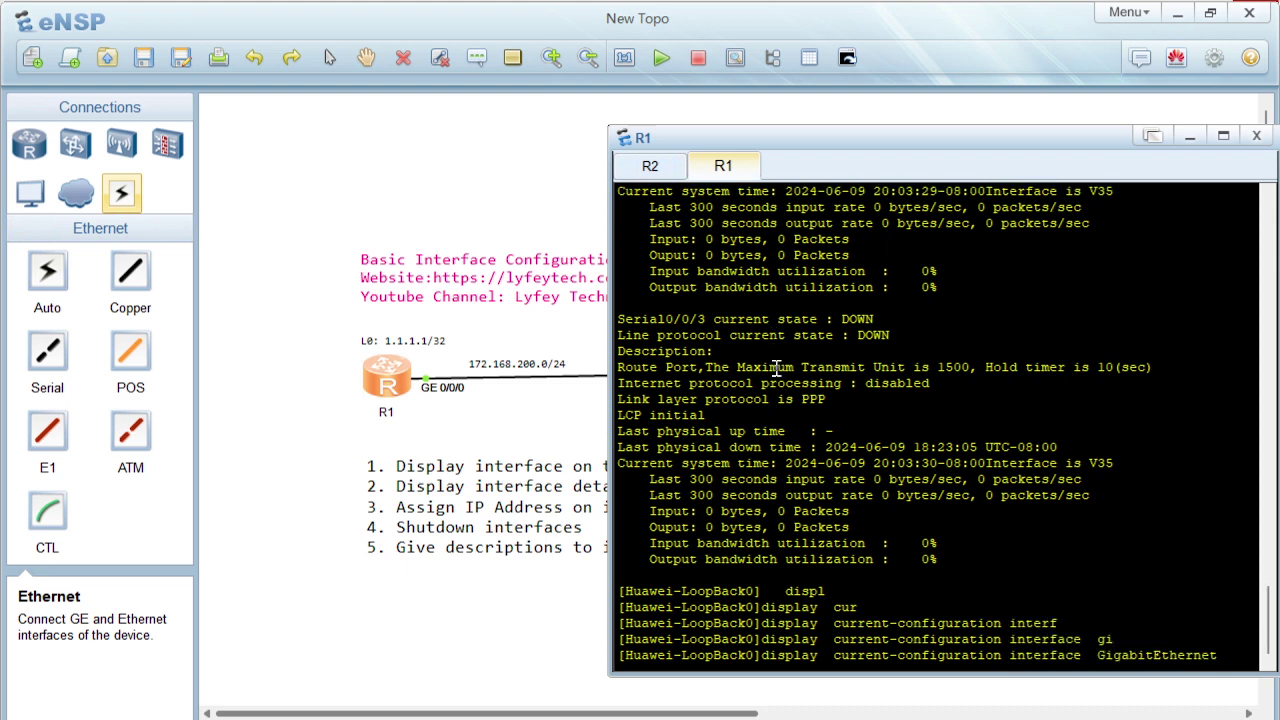
type("/0")
key("Return")
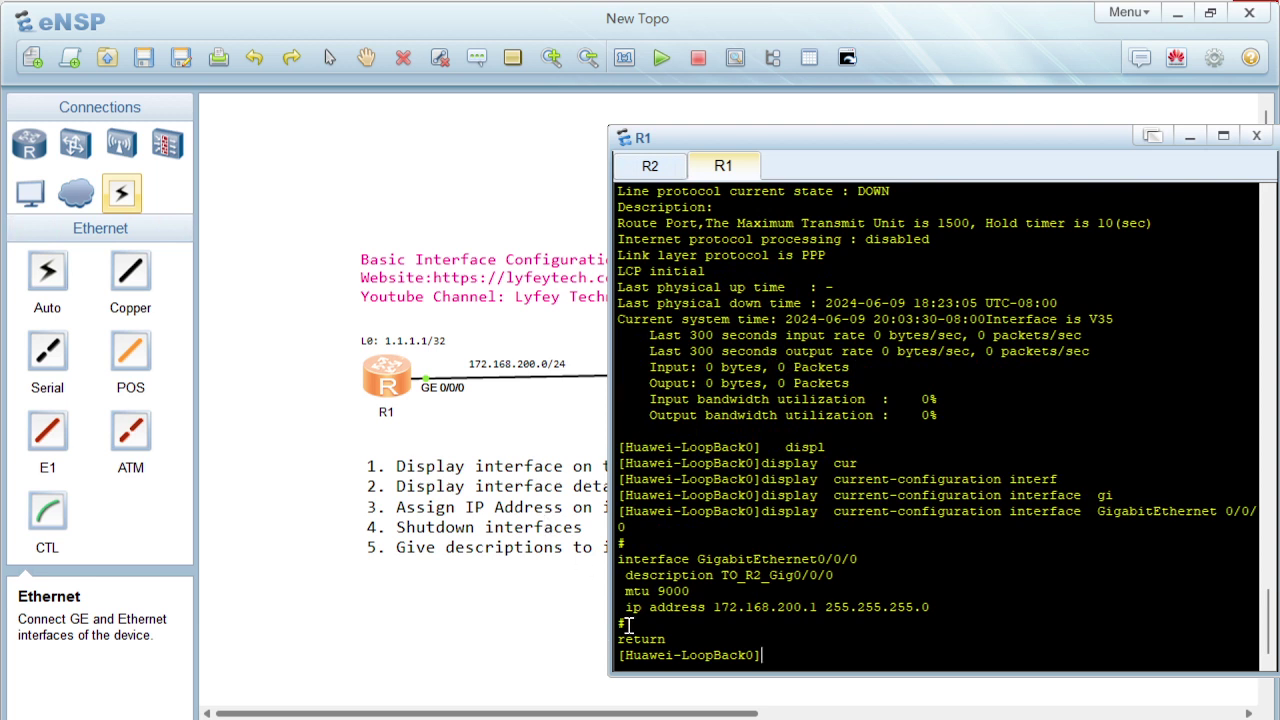
left_click_drag(628, 624, 615, 562)
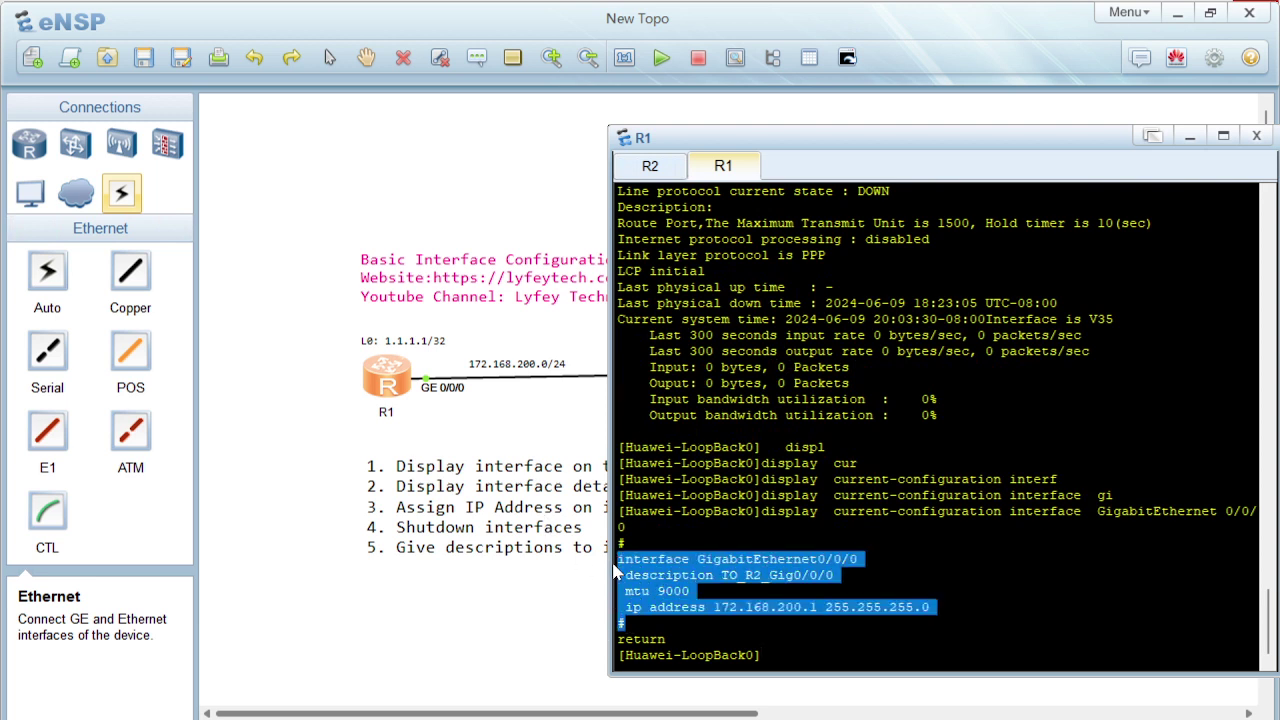
left_click(730, 622)
Run display current-configuration interface LoopBack 0 on R1, reusing the previous command, and return to the topology workspace
key("Up")
key("BackSpace")
key("BackSpace")
key("BackSpace")
key("BackSpace")
key("BackSpace")
key("BackSpace")
key("BackSpace")
key("BackSpace")
key("BackSpace")
key("BackSpace")
key("BackSpace")
key("BackSpace")
key("BackSpace")
key("BackSpace")
key("BackSpace")
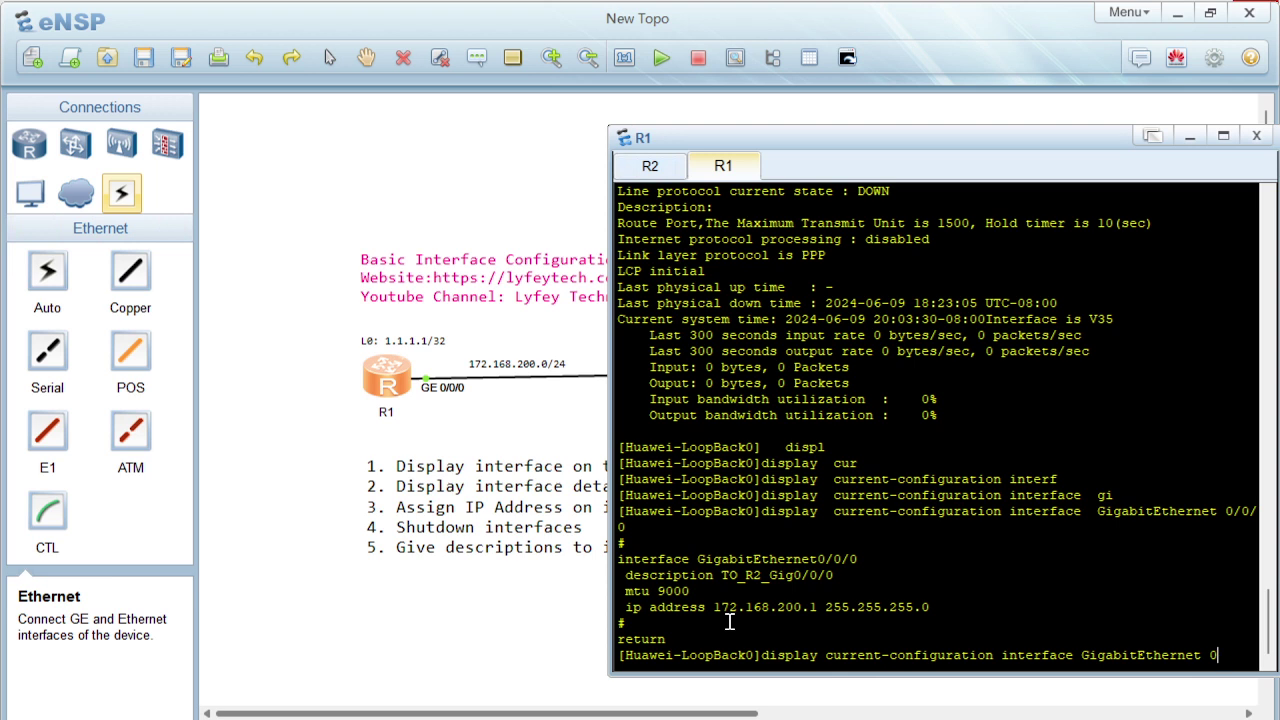
key("BackSpace")
key("BackSpace")
key("BackSpace")
key("BackSpace")
key("BackSpace")
key("BackSpace")
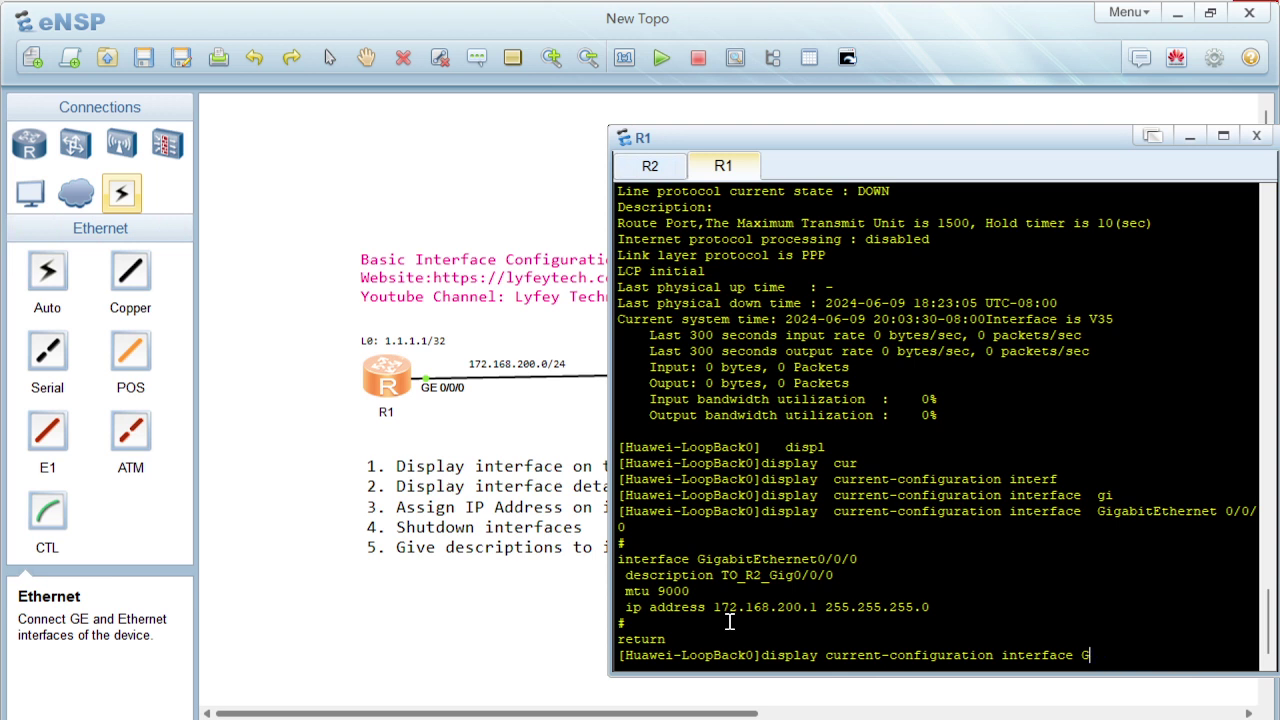
type("Lo")
key("Tab")
type("0")
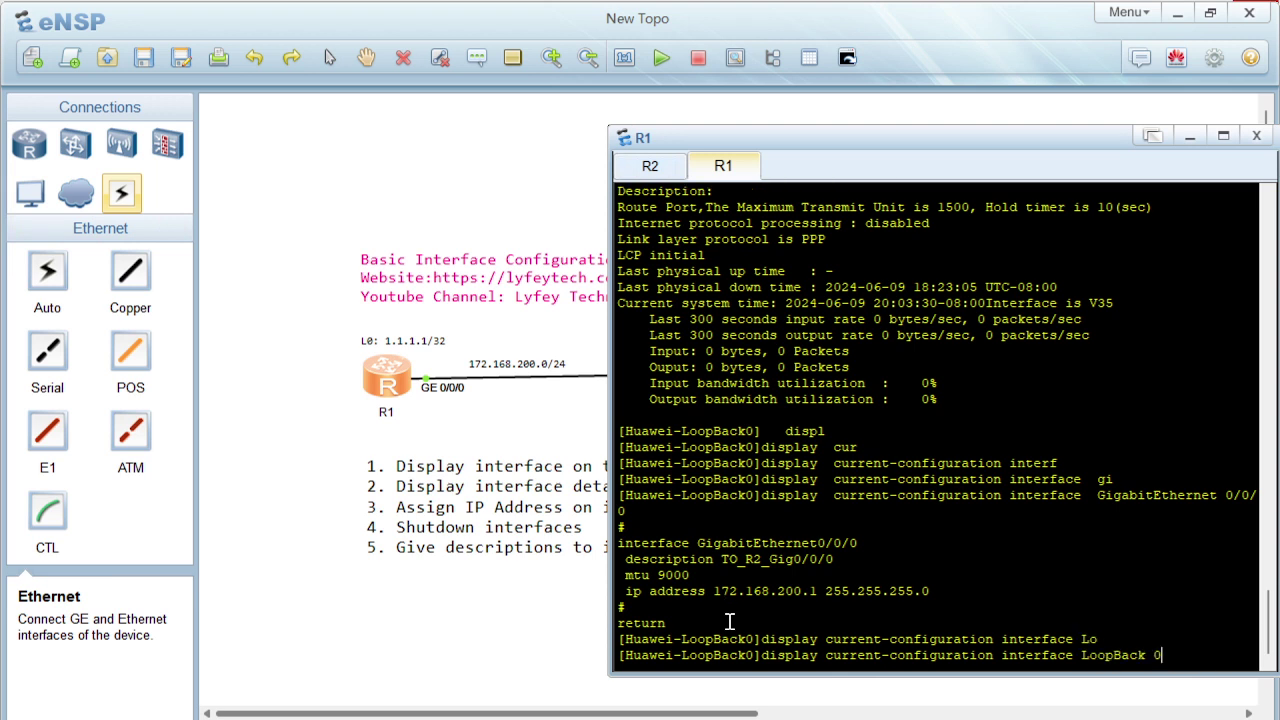
key("Return")
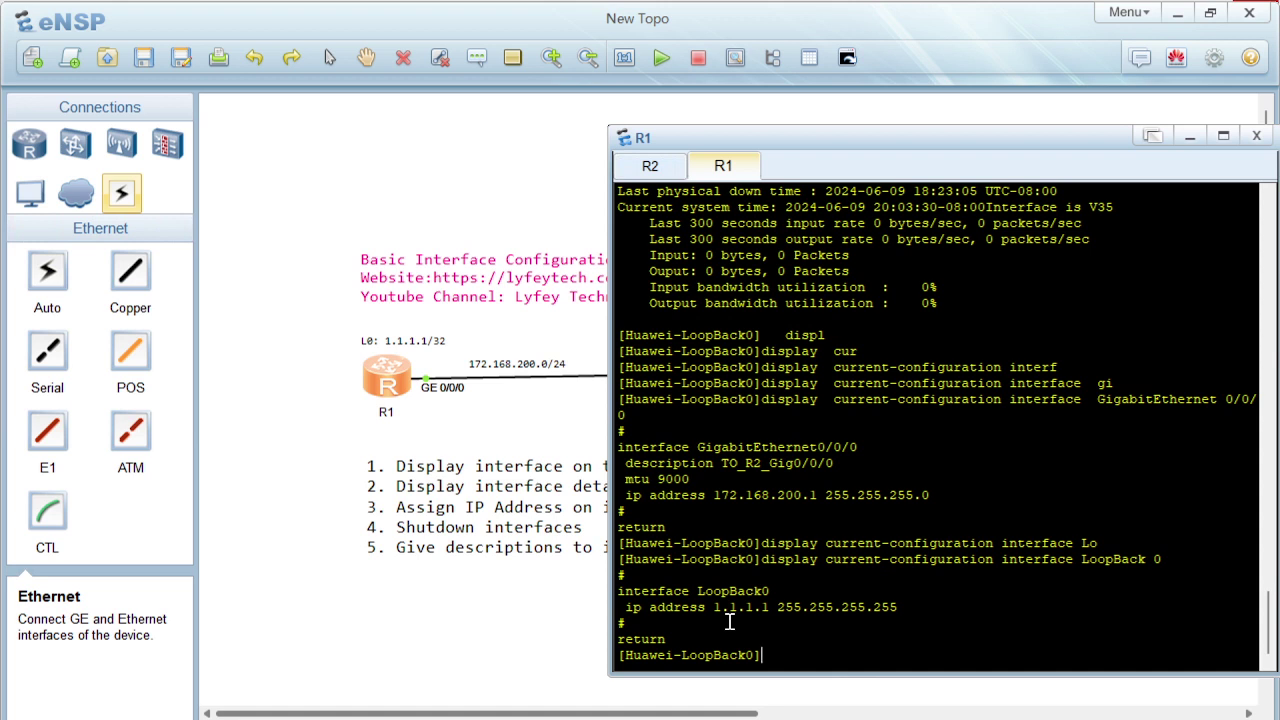
left_click(535, 627)
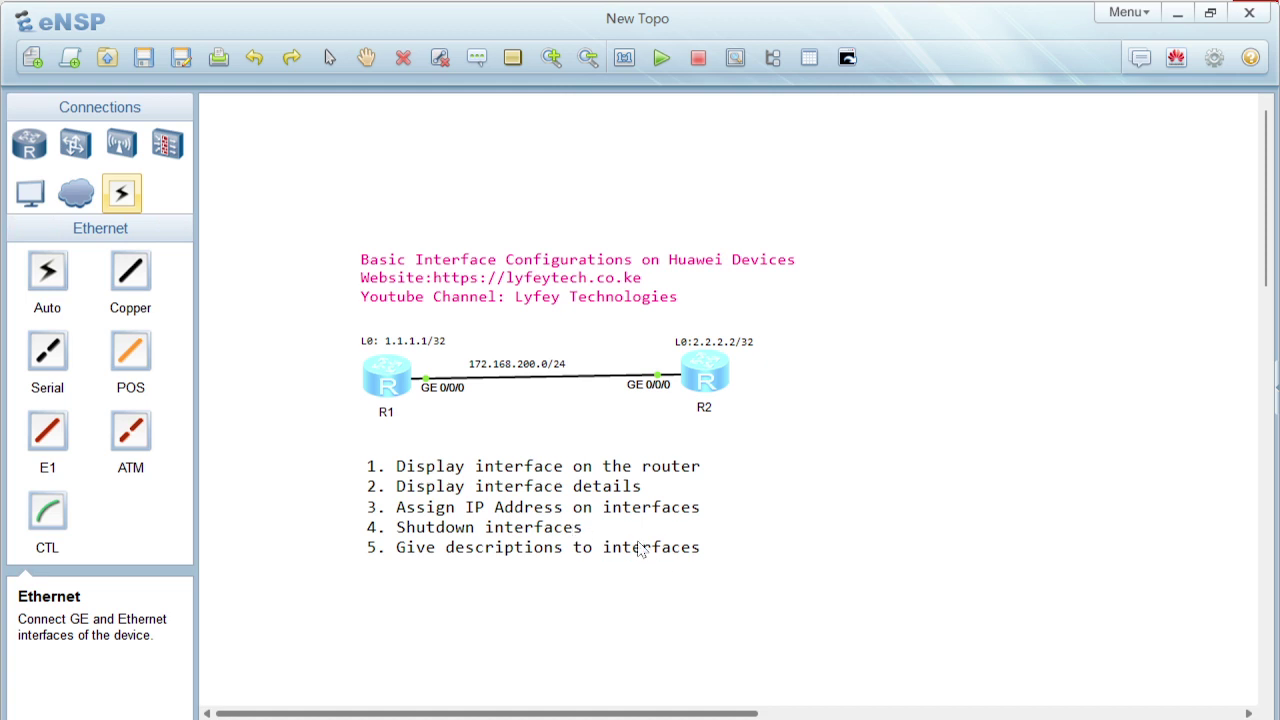
mouse_move(924, 719)
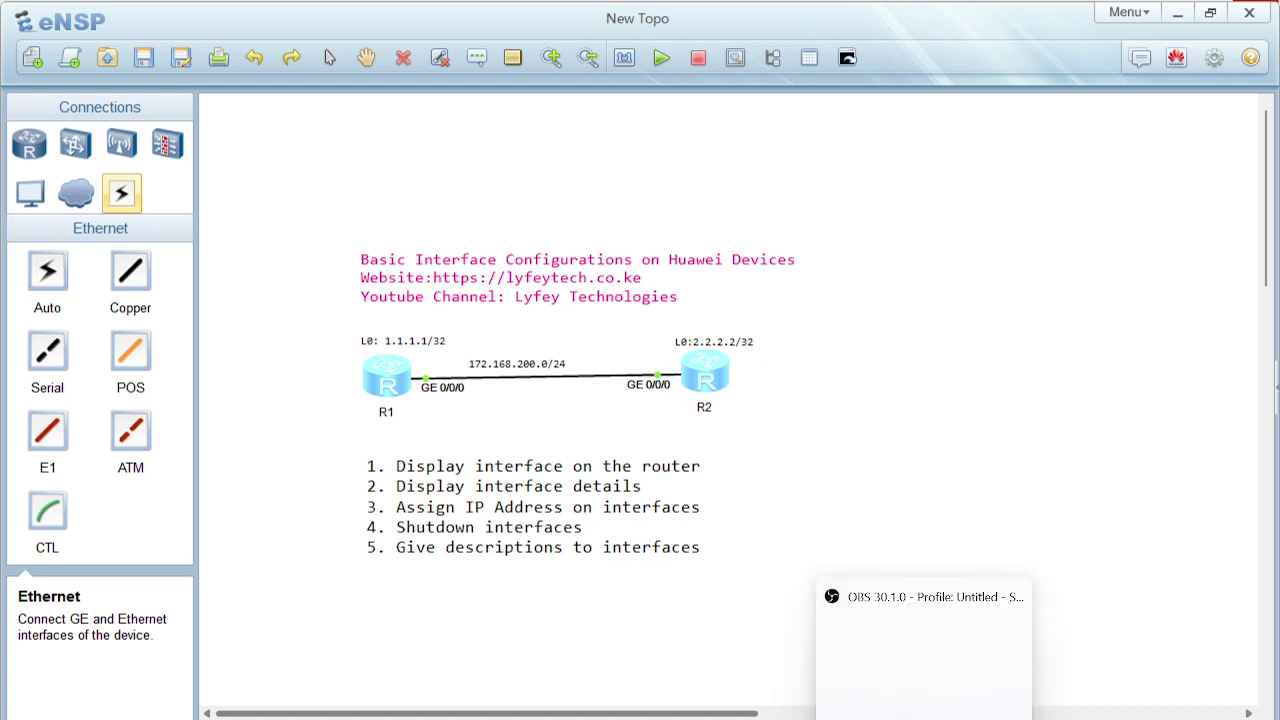